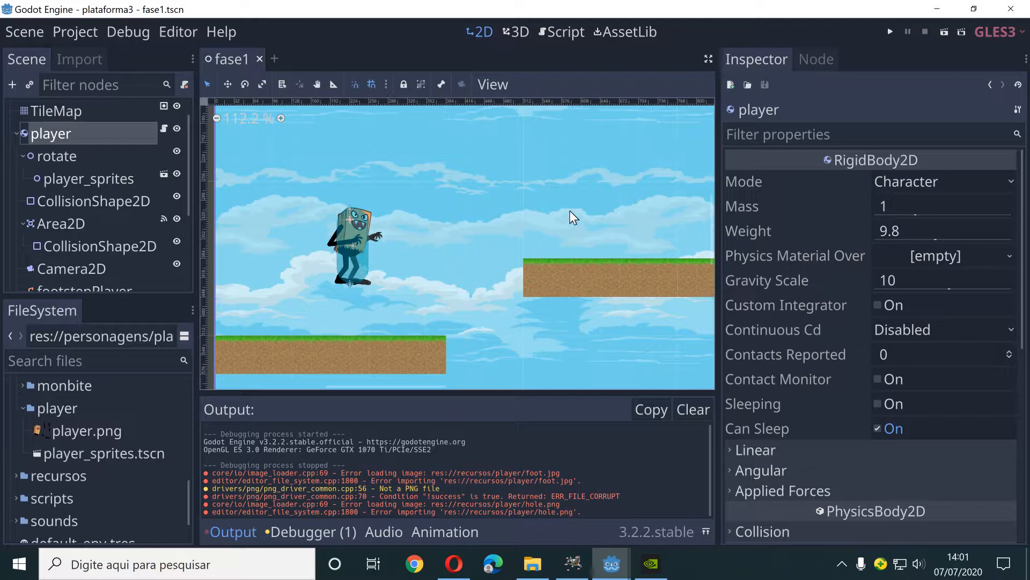
pyautogui.moveTo(568, 210); pyautogui.dragTo(382, 270, button='middle')
pyautogui.moveTo(510, 237); pyautogui.dragTo(289, 291, button='middle')
pyautogui.moveTo(512, 262); pyautogui.dragTo(371, 309, button='middle')
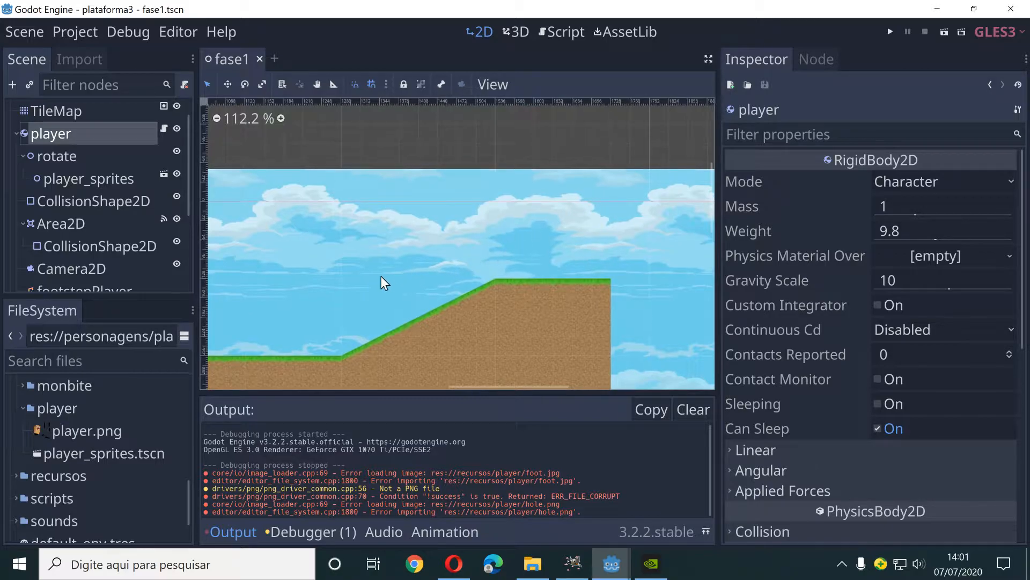
pyautogui.moveTo(381, 276); pyautogui.dragTo(587, 249, button='middle')
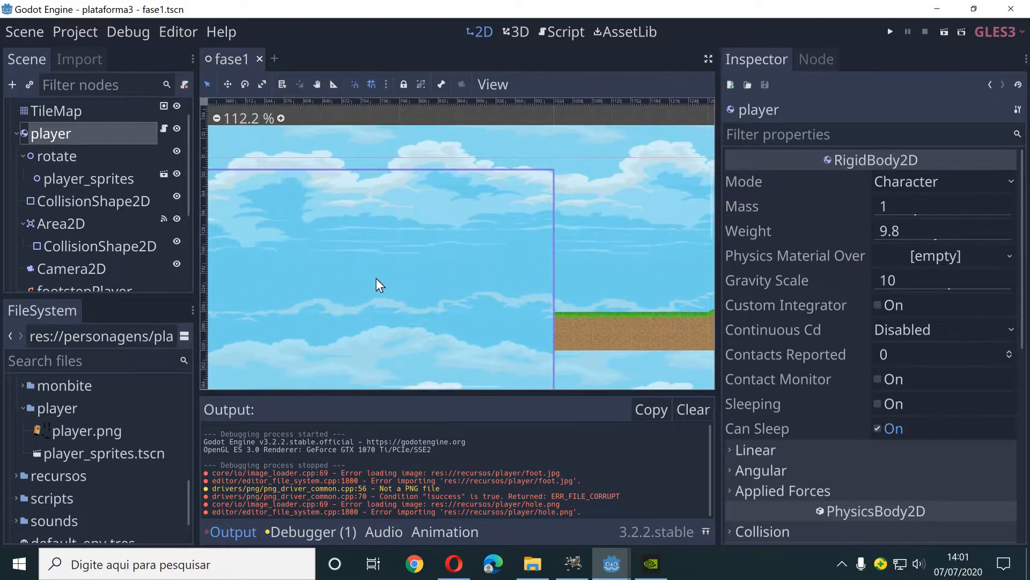
pyautogui.moveTo(377, 283); pyautogui.dragTo(483, 271, button='middle')
pyautogui.moveTo(368, 306)
pyautogui.mouseDown(button='middle')
pyautogui.moveTo(484, 276)
pyautogui.moveTo(545, 205)
pyautogui.mouseUp(button='middle')
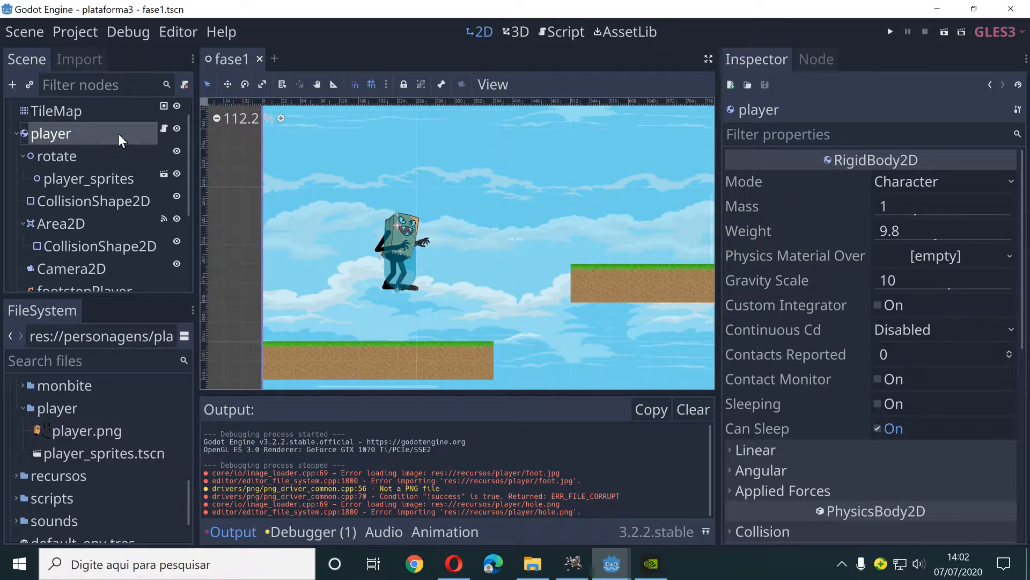
# Save the player branch as its own scene, player.tscn, in res://personagens/player, and save the fase1 scene.
pyautogui.rightClick(55, 134)
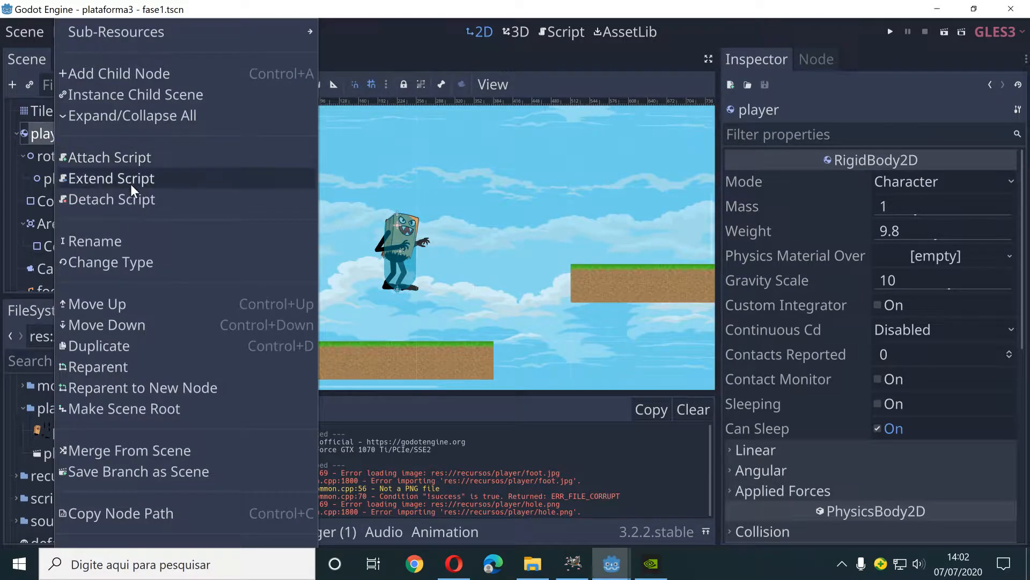
pyautogui.click(137, 472)
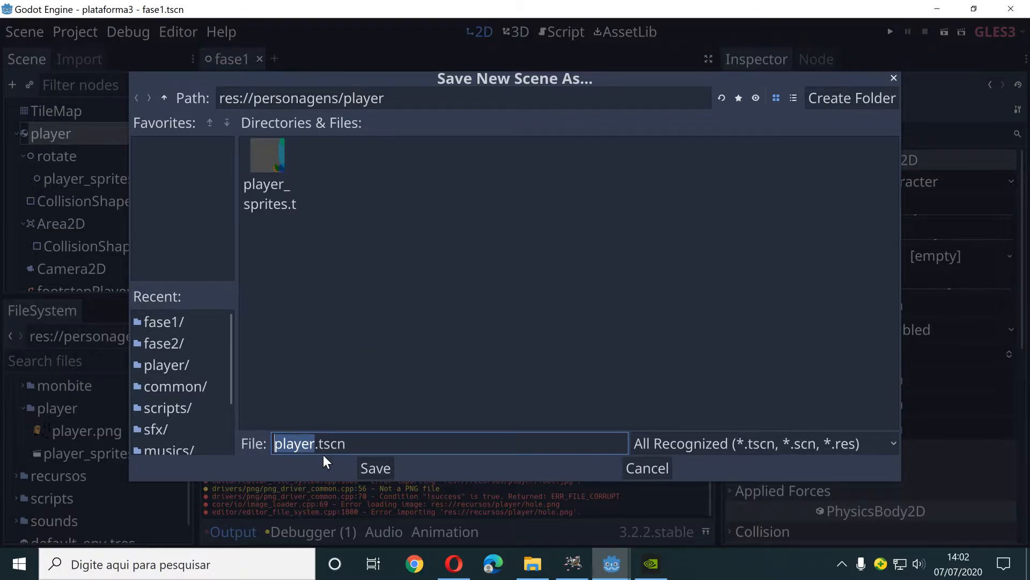
pyautogui.click(389, 466)
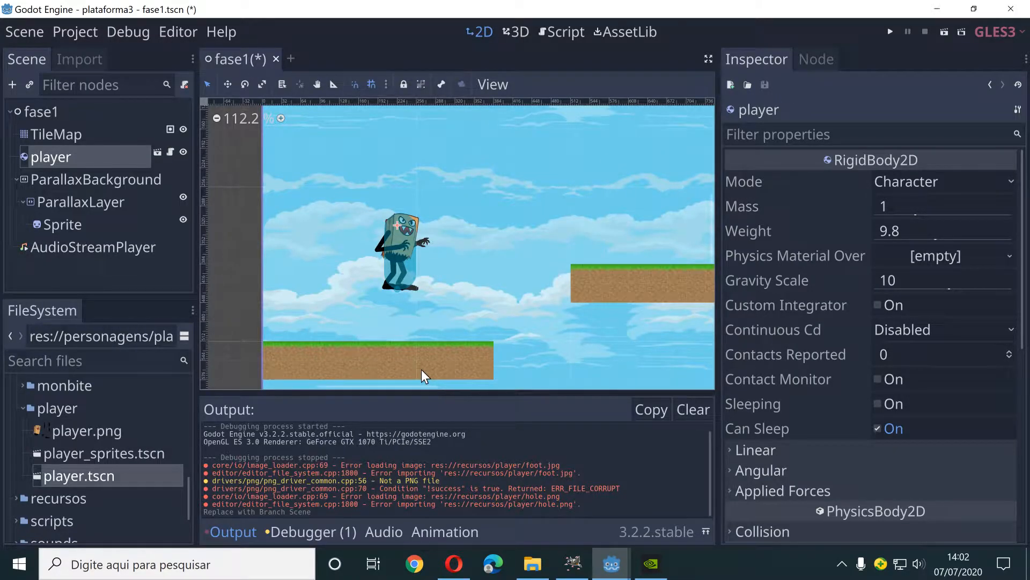
pyautogui.hotkey('ctrl', 's')
# Create a new scene with a plain Node as its root.
pyautogui.click(28, 33)
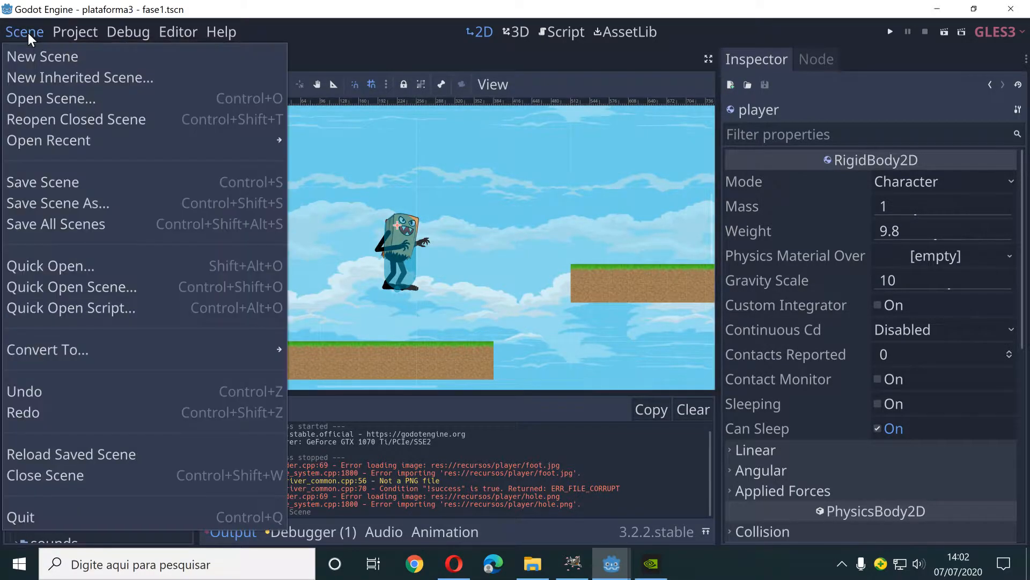
pyautogui.click(49, 57)
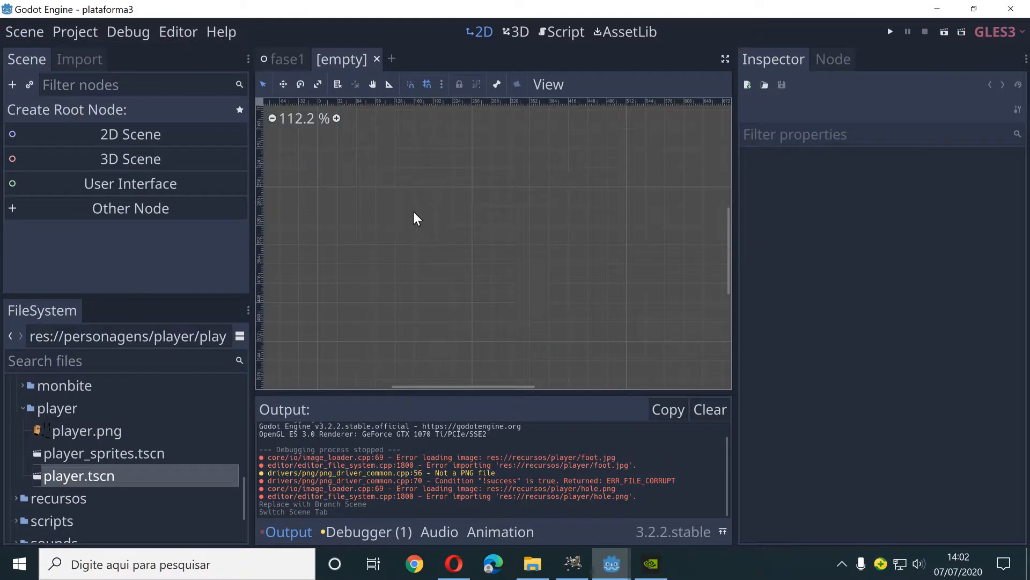
pyautogui.click(118, 211)
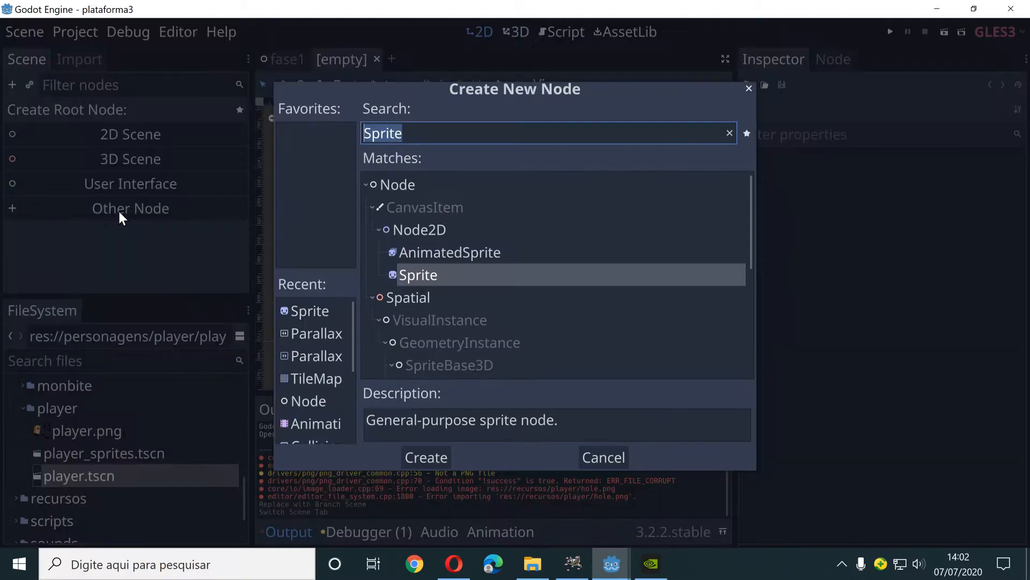
pyautogui.click(400, 185)
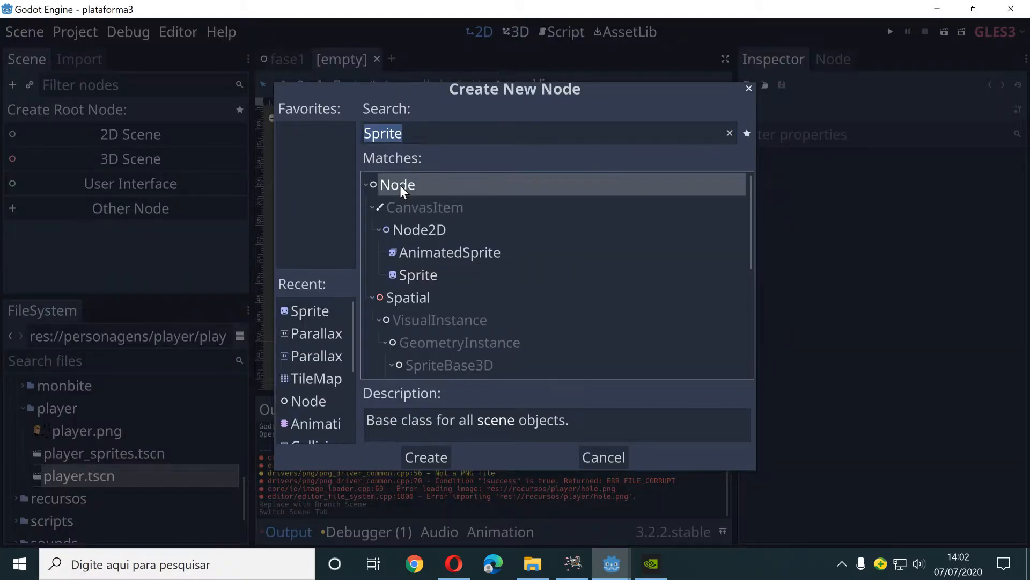
pyautogui.click(422, 456)
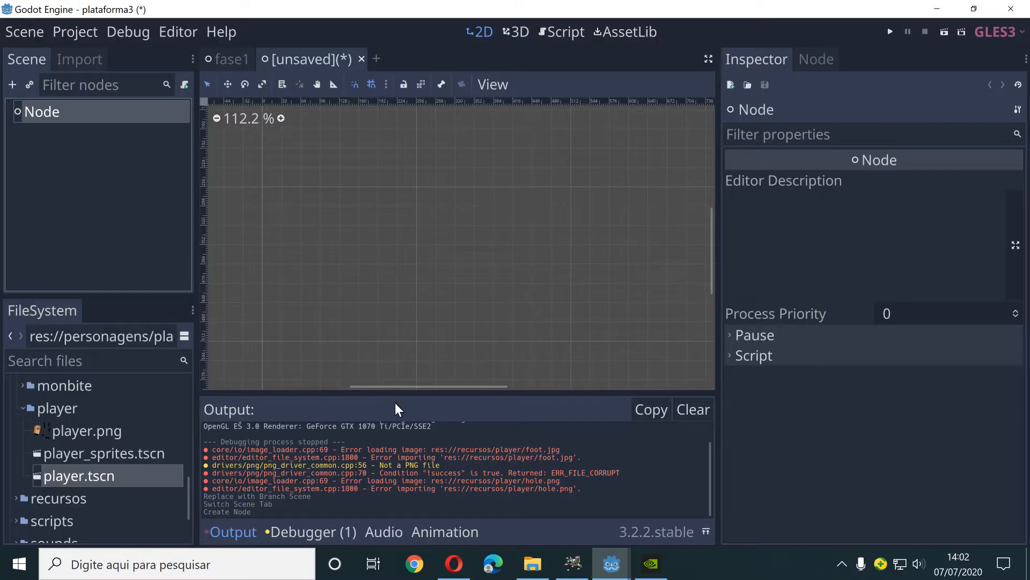
# Rename the root node to fase2 and save the scene as fase2.tscn in res://fase2.
pyautogui.doubleClick(56, 115)
pyautogui.write('fas')
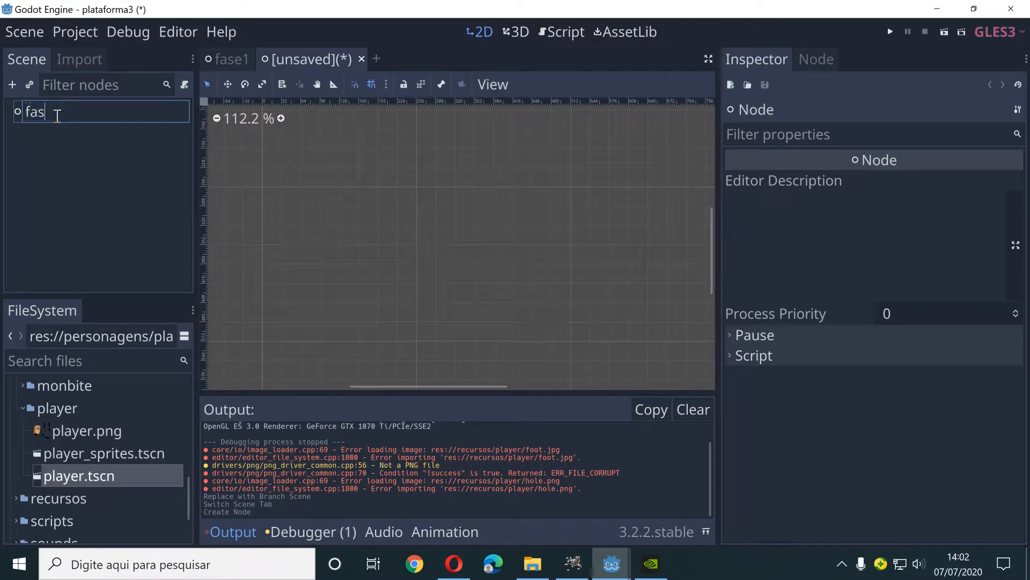
pyautogui.write('e2')
pyautogui.press('Return')
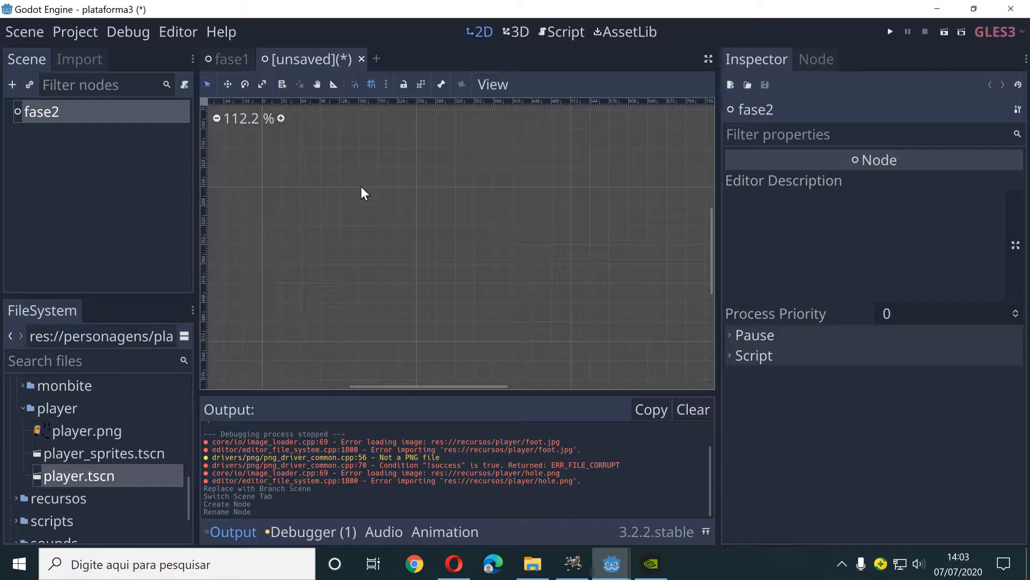
pyautogui.hotkey('ctrl', 's')
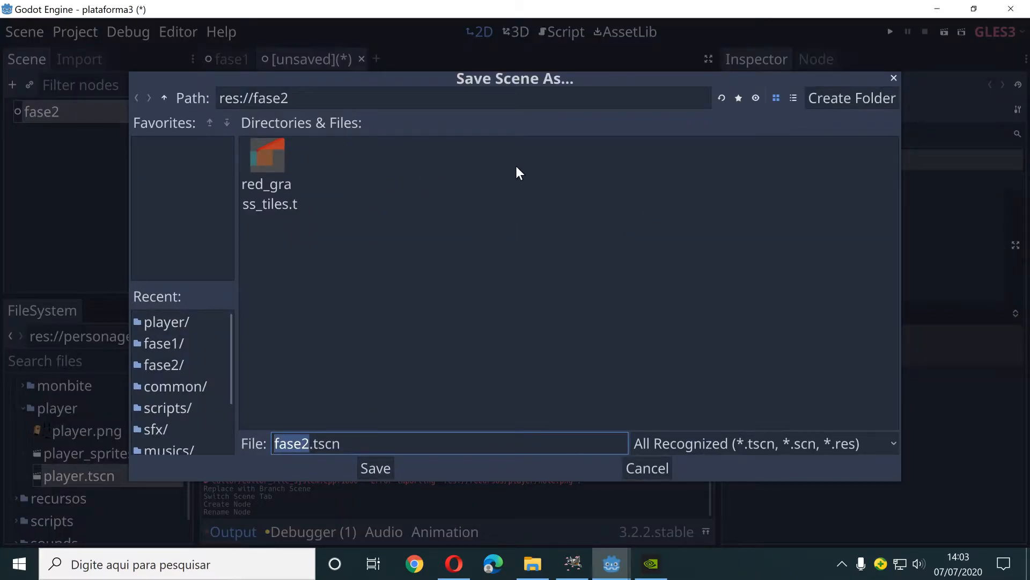
pyautogui.click(383, 468)
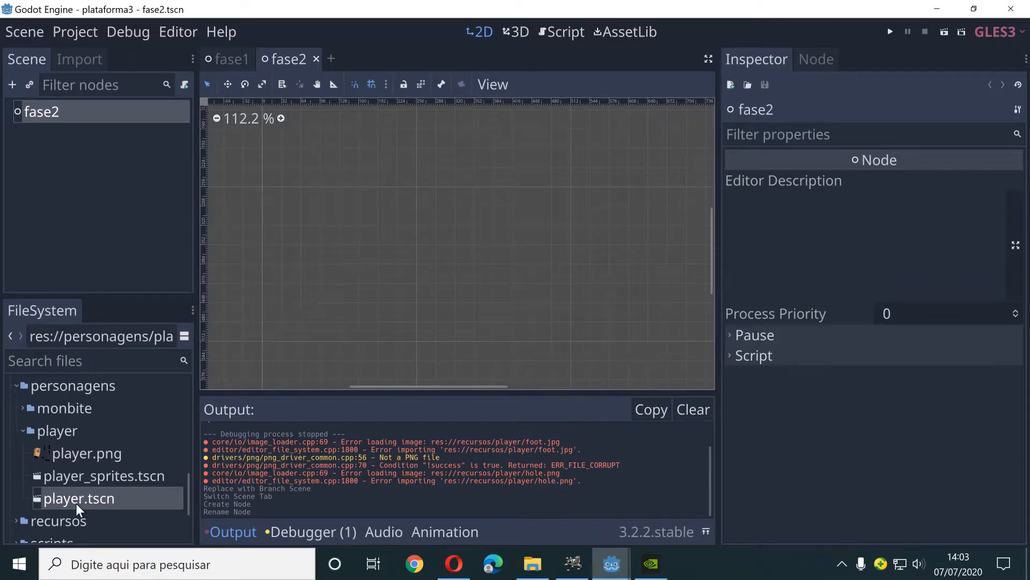
# Instance player.tscn as a child of the fase2 root node.
pyautogui.moveTo(76, 496); pyautogui.dragTo(39, 113)
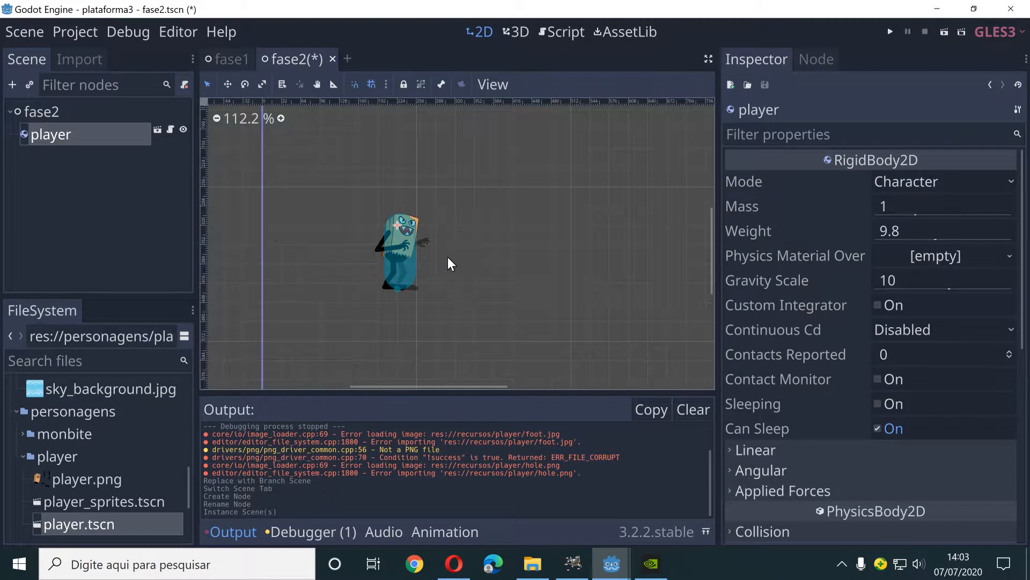
pyautogui.scroll(-3, 475, 255)
pyautogui.scroll(-2, 475, 259)
pyautogui.moveTo(531, 263); pyautogui.dragTo(444, 279, button='middle')
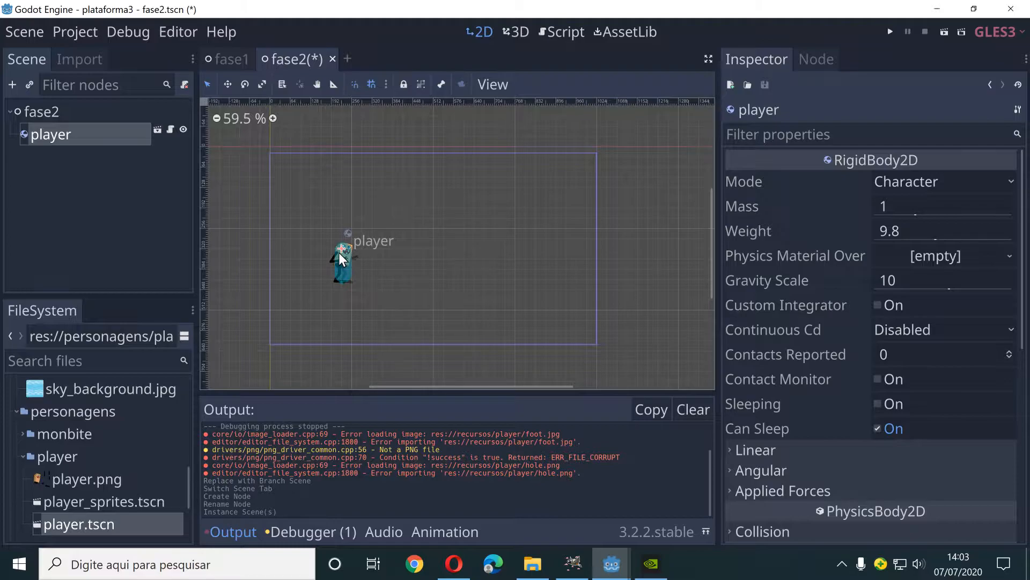
# Add a TileMap node as a child of the fase2 root.
pyautogui.click(41, 111)
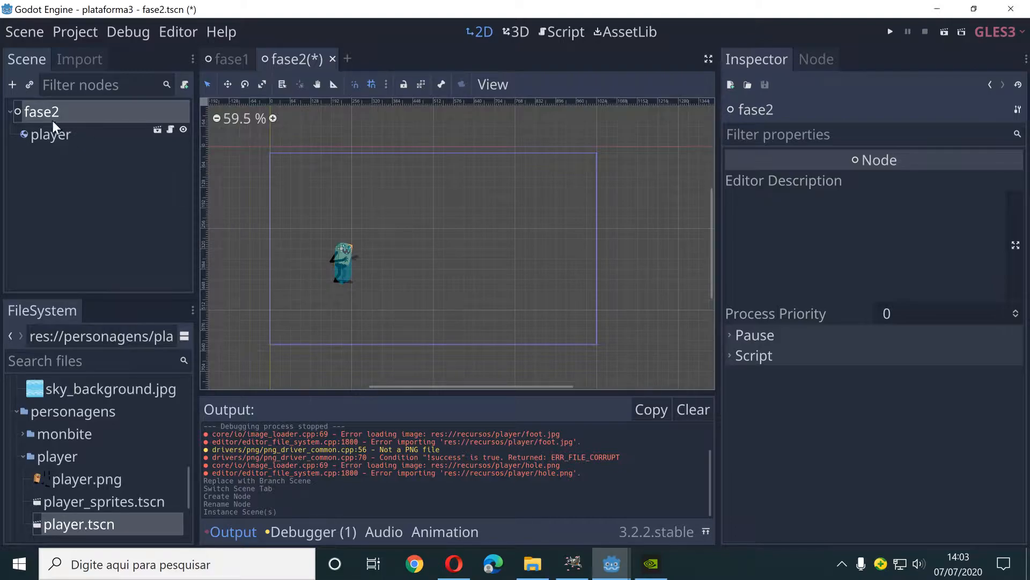
pyautogui.click(12, 86)
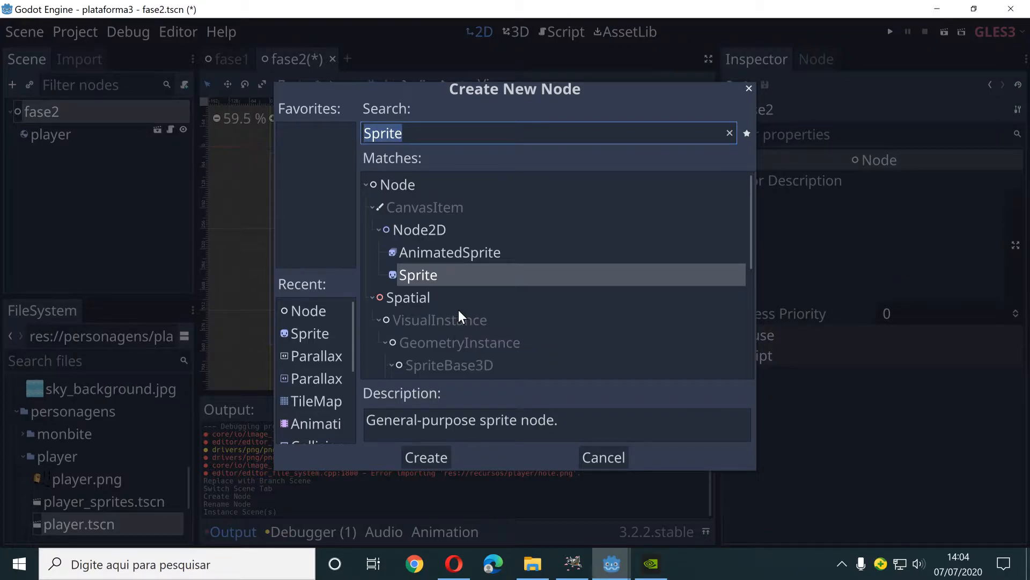
pyautogui.write('tile')
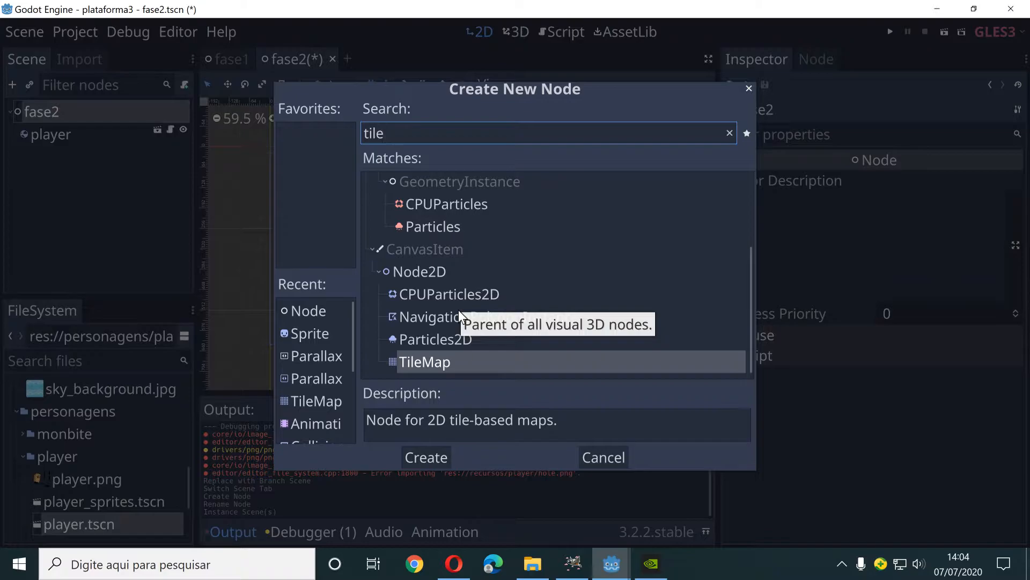
pyautogui.click(437, 359)
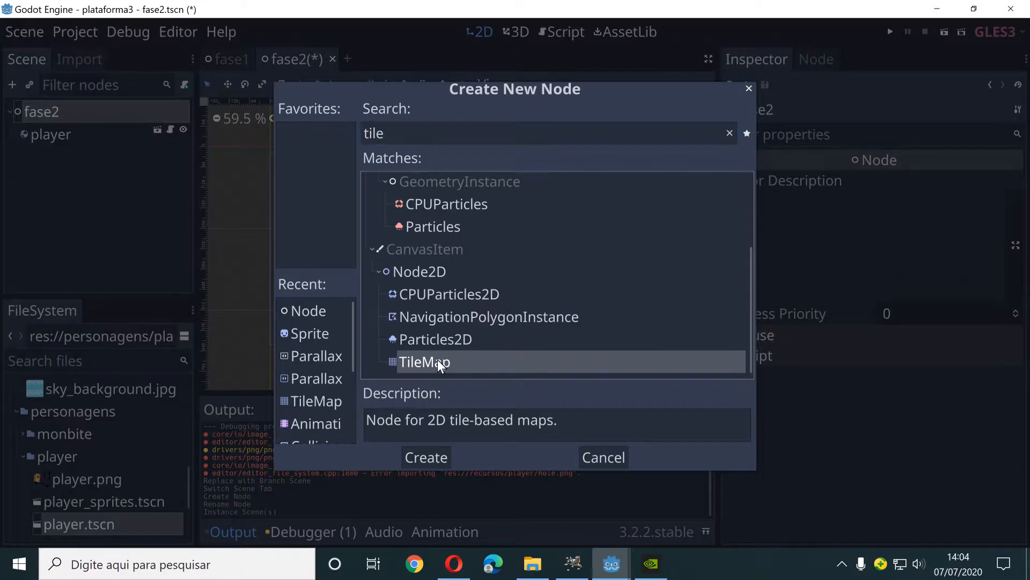
pyautogui.click(425, 457)
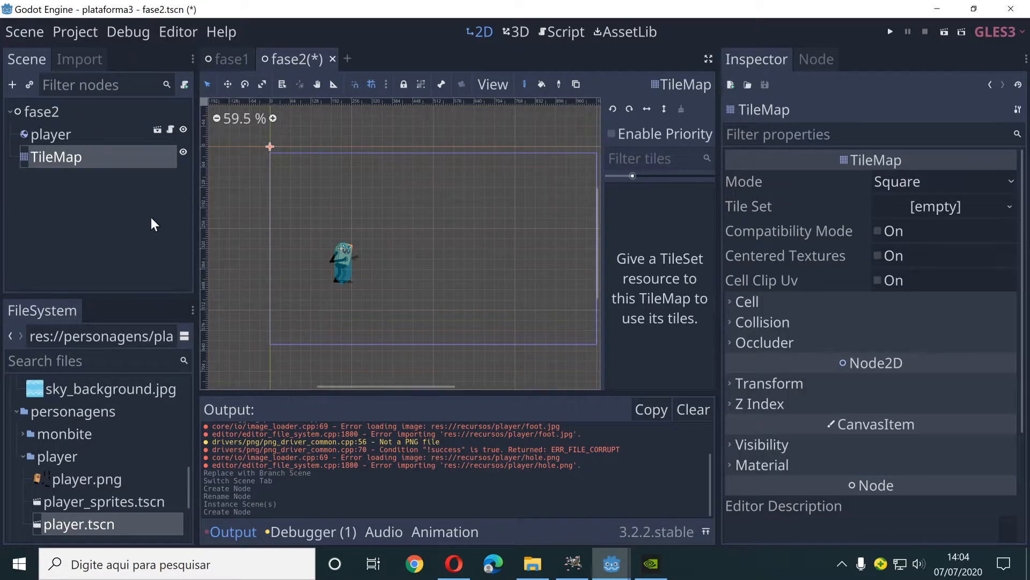
# Assign red_grass_tiles.tres from the fase2 folder as the TileMap's Tile Set.
pyautogui.scroll(-3, 98, 423)
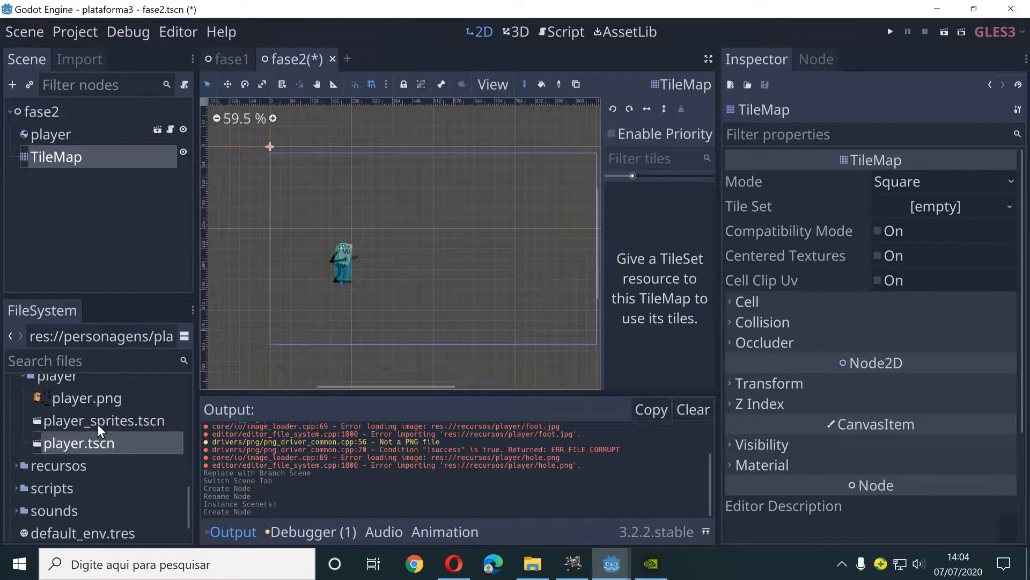
pyautogui.scroll(-1, 97, 471)
pyautogui.scroll(7, 96, 471)
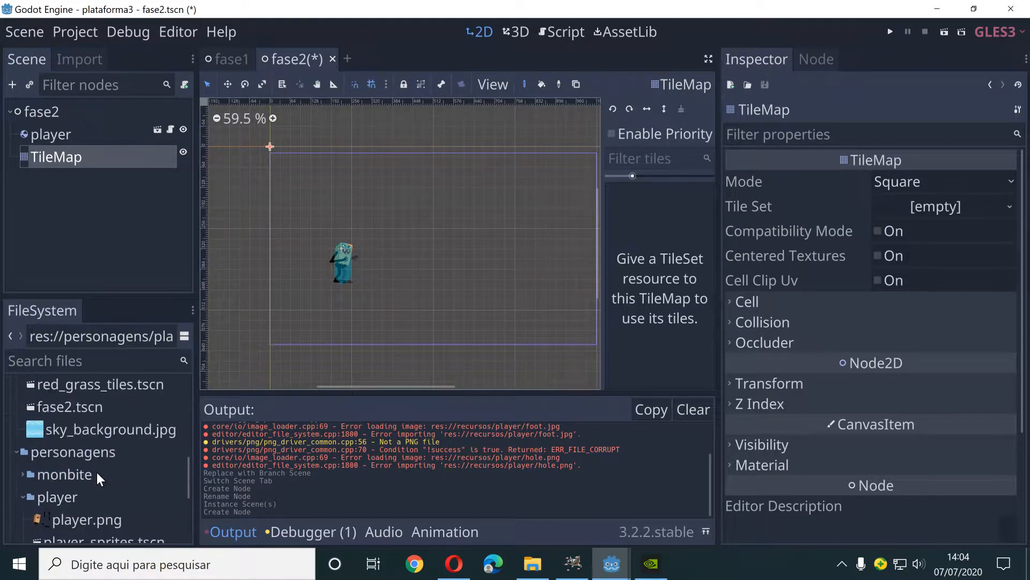
pyautogui.scroll(5, 96, 471)
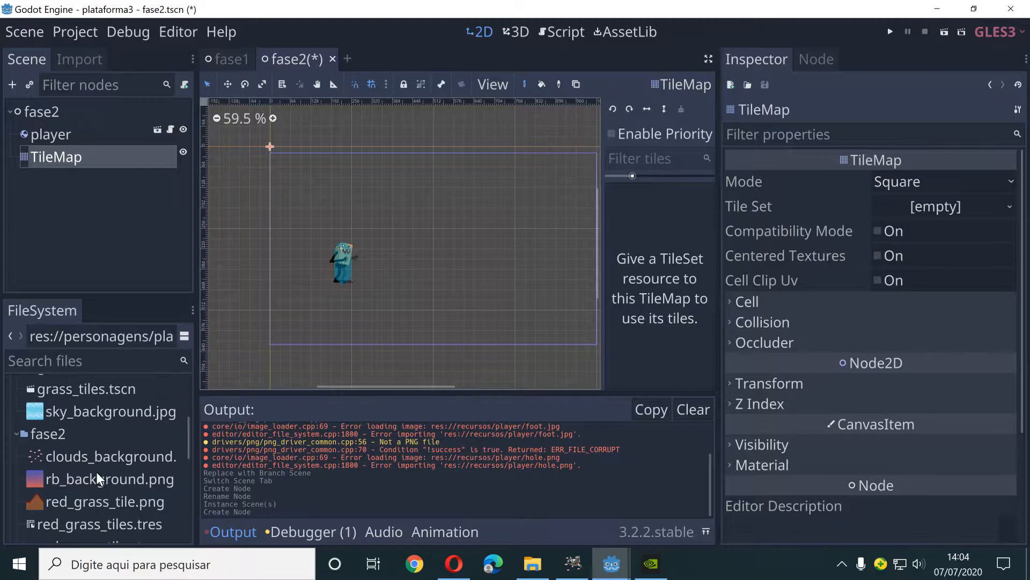
pyautogui.scroll(-2, 68, 467)
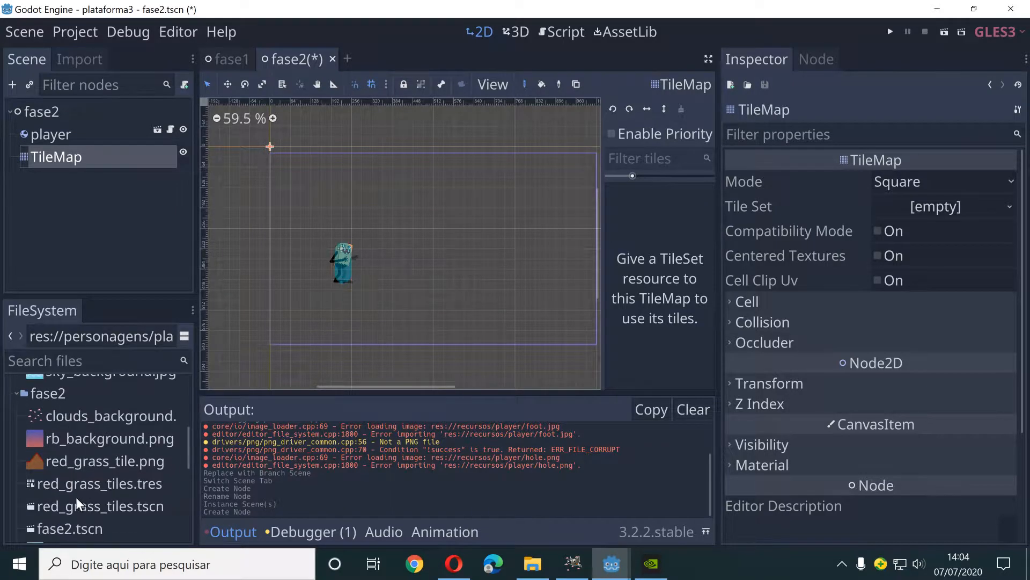
pyautogui.click(63, 484)
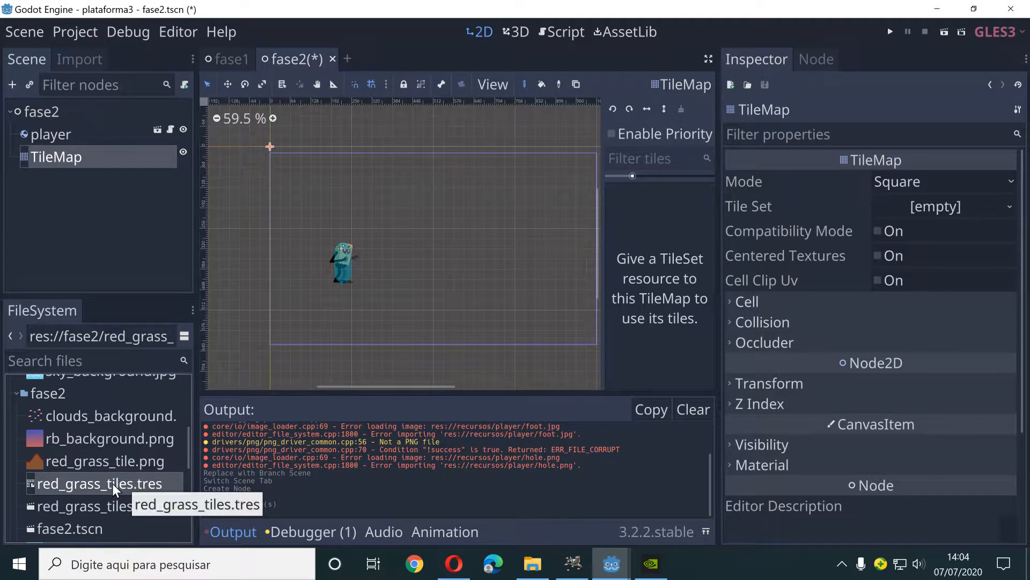
pyautogui.moveTo(112, 483); pyautogui.dragTo(903, 205)
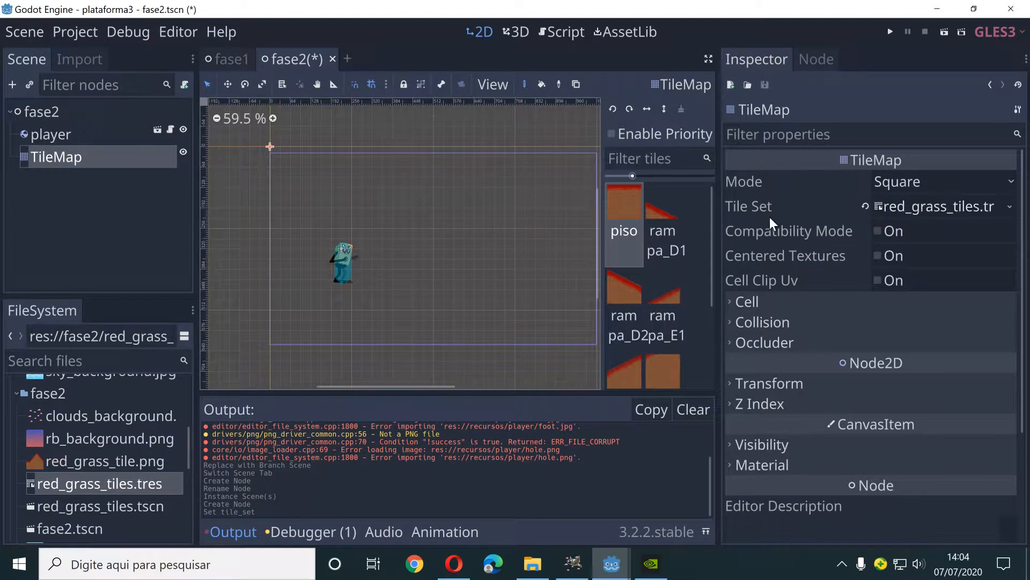
# Paint an eight-tile piso floor on row 7 under the player and a six-tile platform on row 5 starting at column 10.
pyautogui.scroll(1, 334, 294)
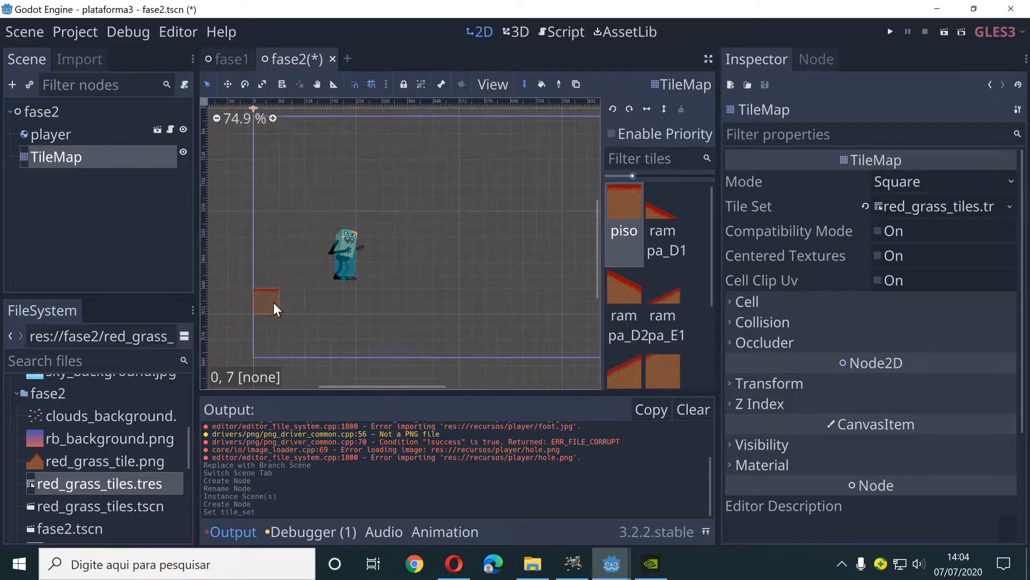
pyautogui.moveTo(272, 310); pyautogui.dragTo(440, 304)
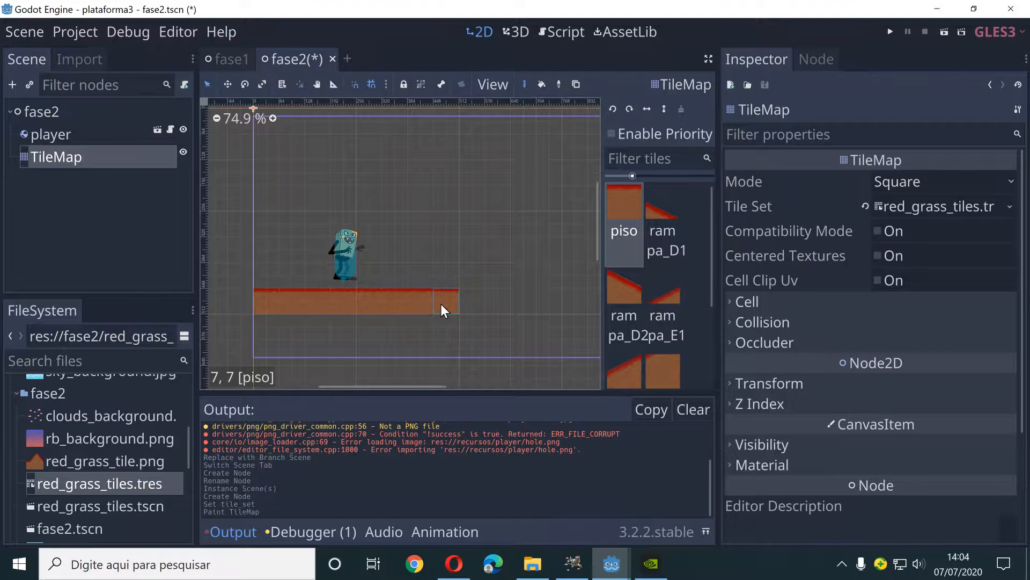
pyautogui.moveTo(490, 246); pyautogui.dragTo(364, 291, button='middle')
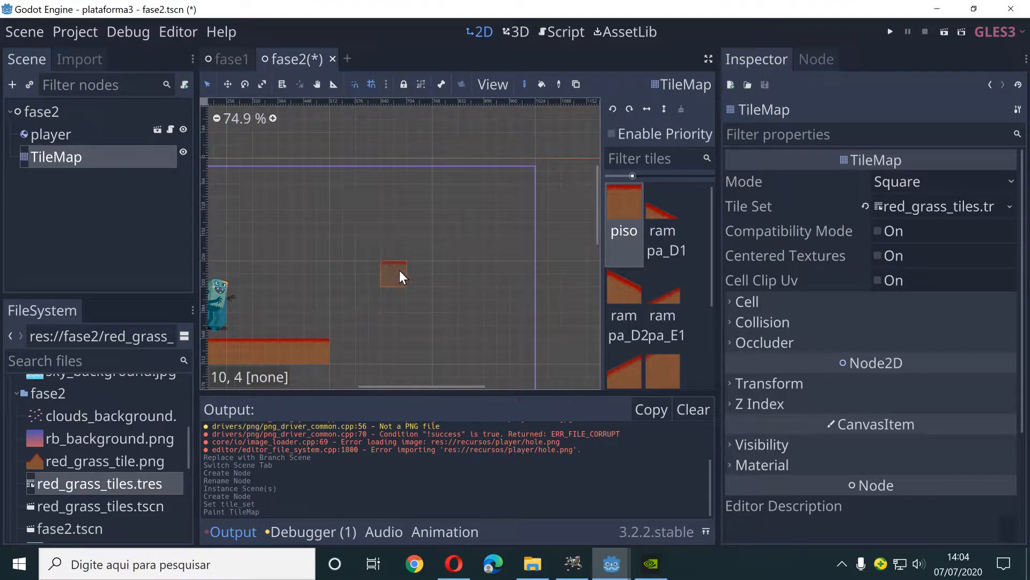
pyautogui.moveTo(392, 297); pyautogui.dragTo(523, 294)
# Paint two further four-tile piso platforms on row 5, starting at columns 19 and 26.
pyautogui.moveTo(499, 338); pyautogui.dragTo(382, 329, button='middle')
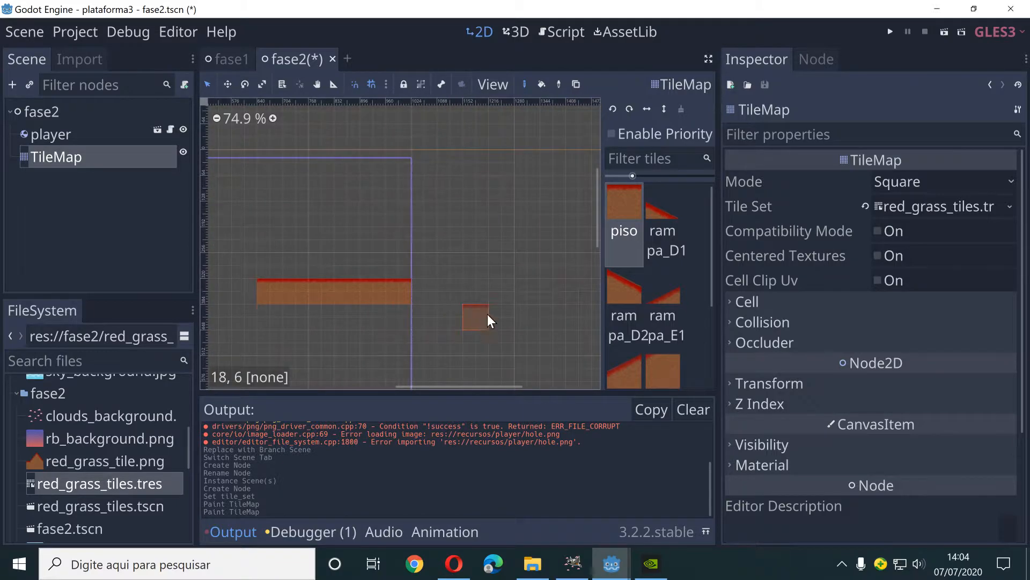
pyautogui.moveTo(497, 295); pyautogui.dragTo(577, 301)
pyautogui.moveTo(533, 336); pyautogui.dragTo(406, 348, button='middle')
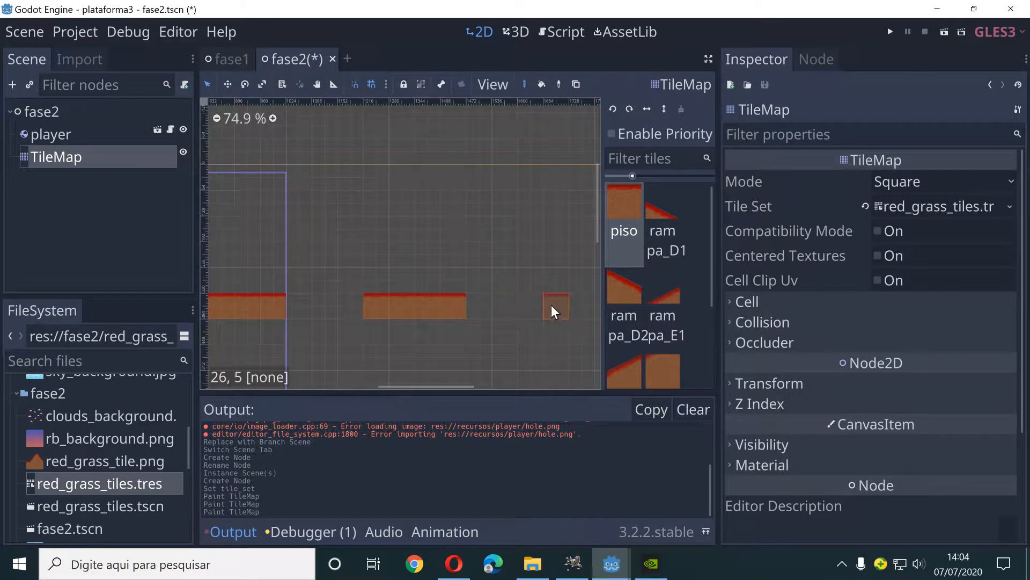
pyautogui.moveTo(565, 306); pyautogui.dragTo(632, 305)
pyautogui.moveTo(514, 333); pyautogui.dragTo(410, 352, button='middle')
pyautogui.scroll(-7, 466, 305)
pyautogui.scroll(-5, 466, 304)
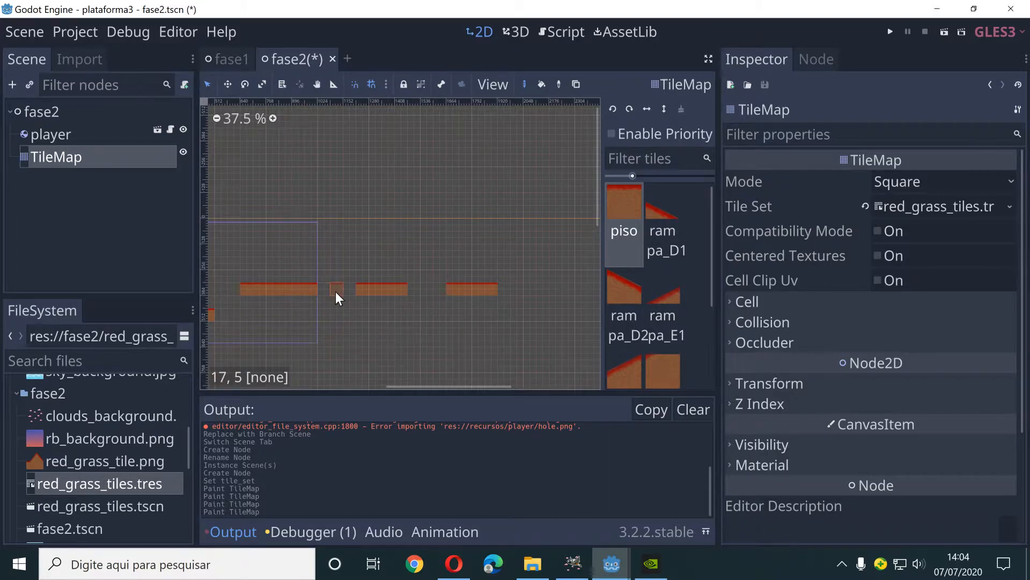
pyautogui.hscroll(-10, 336, 292)
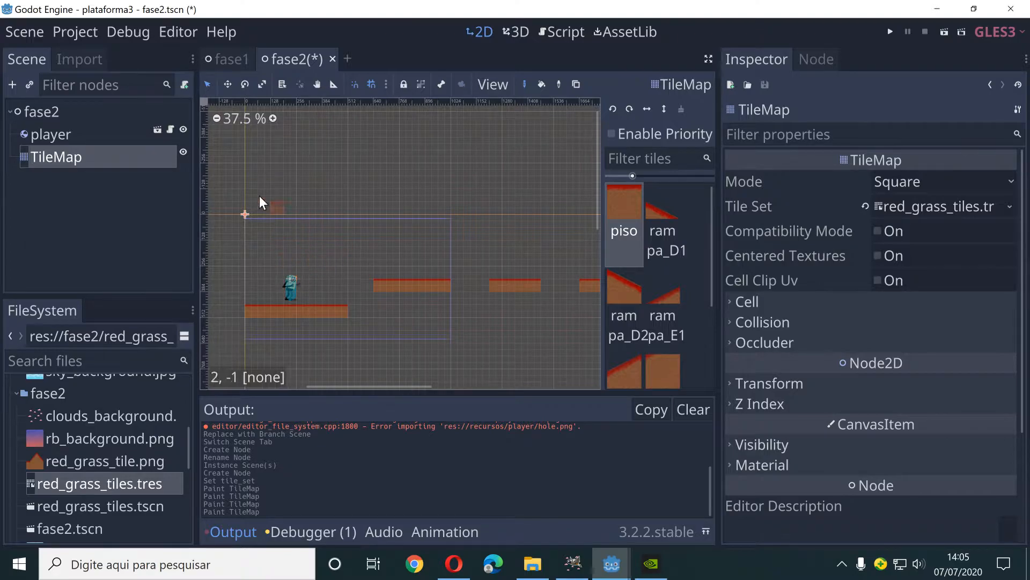
# Switch to GIMP and make the gradient layer cópia de Camada visible in the sky_background image.
pyautogui.moveTo(579, 568)
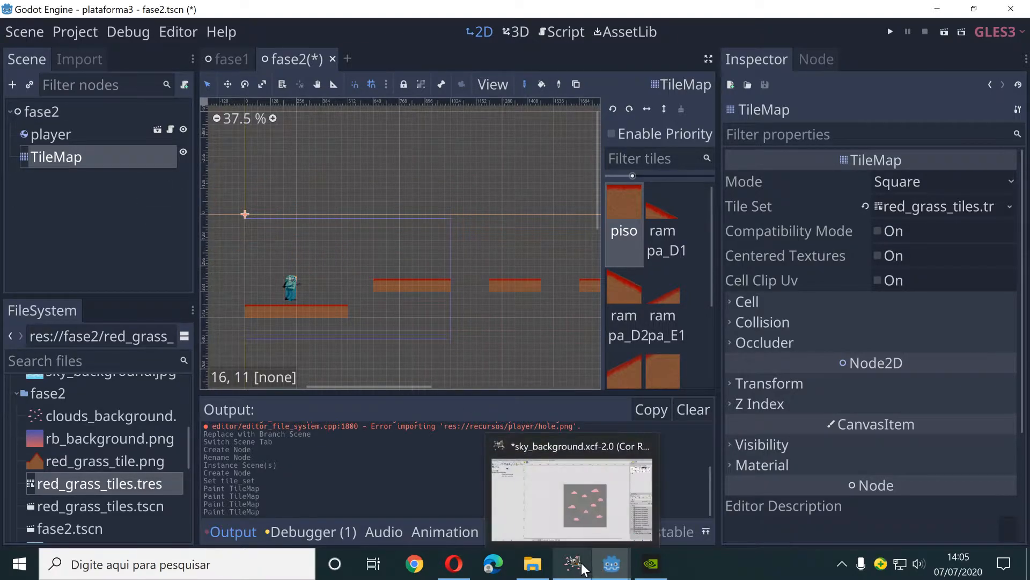
pyautogui.click(580, 568)
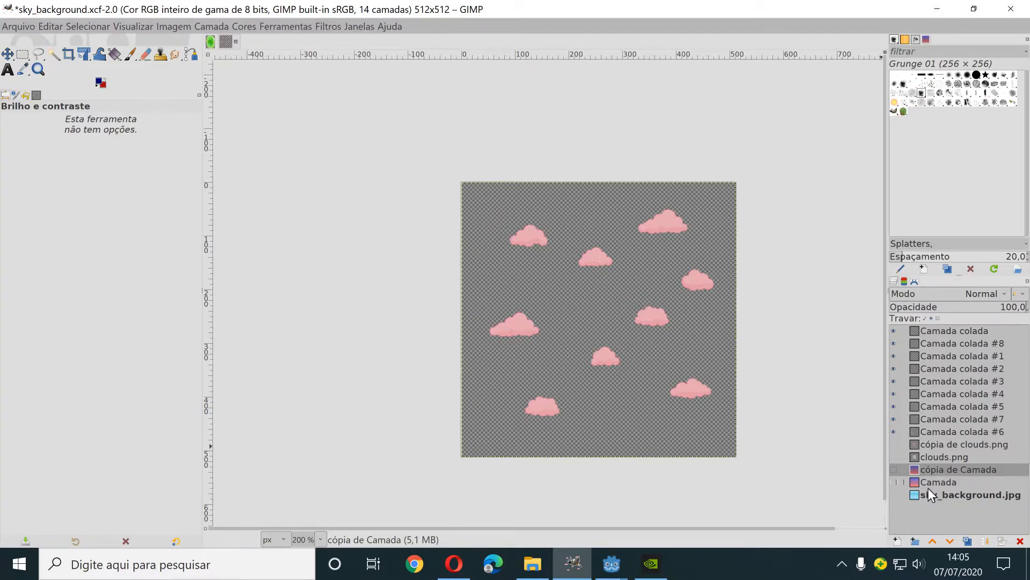
pyautogui.click(893, 470)
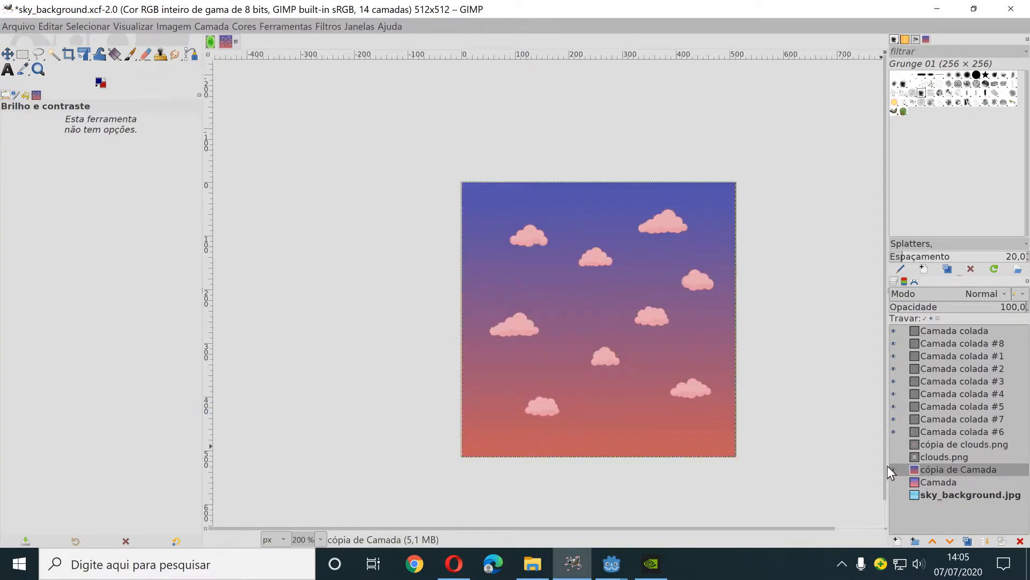
# Hide all nine Camada colada cloud layers so only the gradient sky layer is shown.
pyautogui.click(893, 428)
pyautogui.click(896, 418)
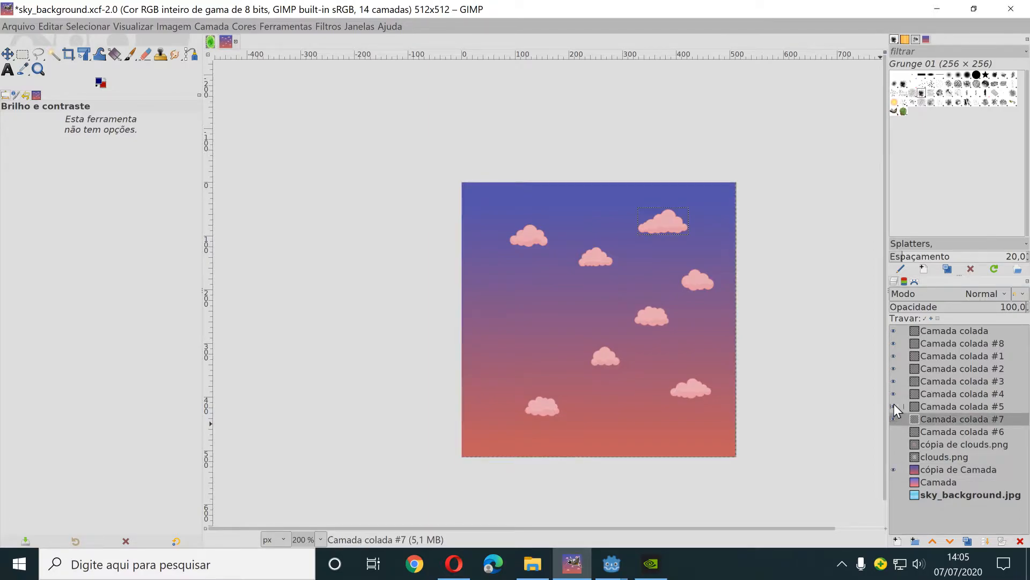
pyautogui.click(893, 407)
pyautogui.click(894, 392)
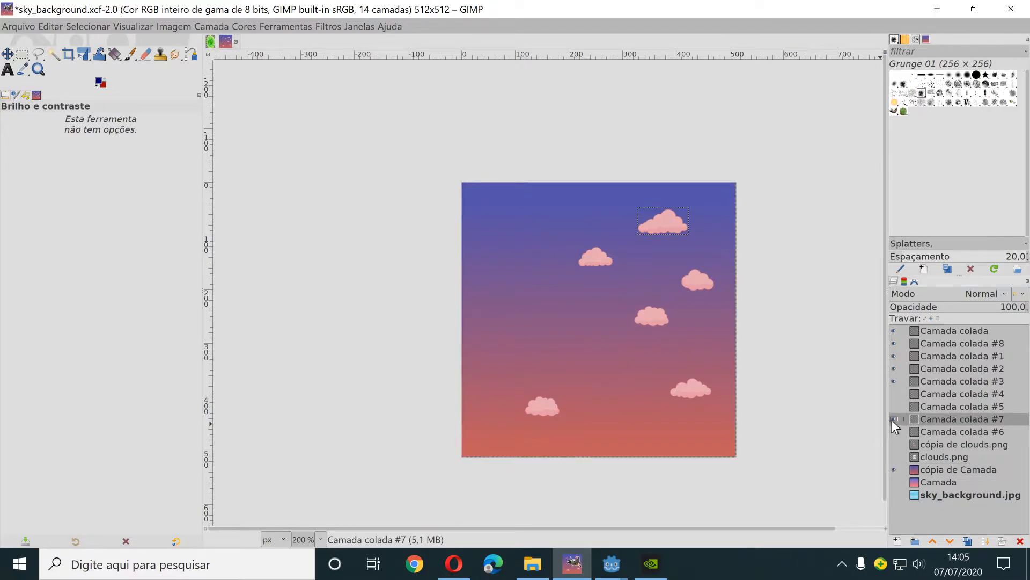
pyautogui.click(893, 419)
pyautogui.click(893, 381)
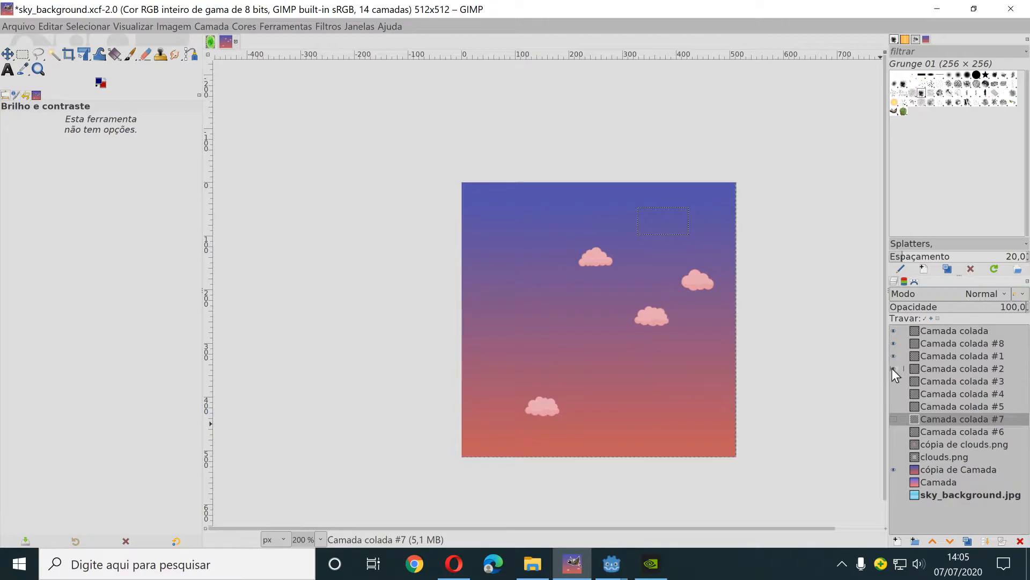
pyautogui.click(893, 369)
pyautogui.click(894, 357)
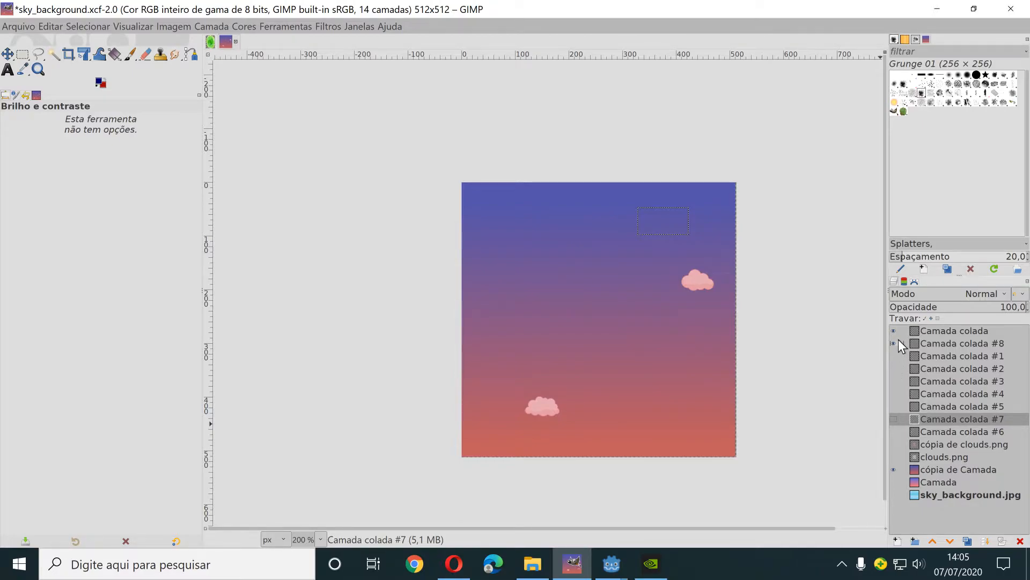
pyautogui.click(893, 344)
pyautogui.click(893, 330)
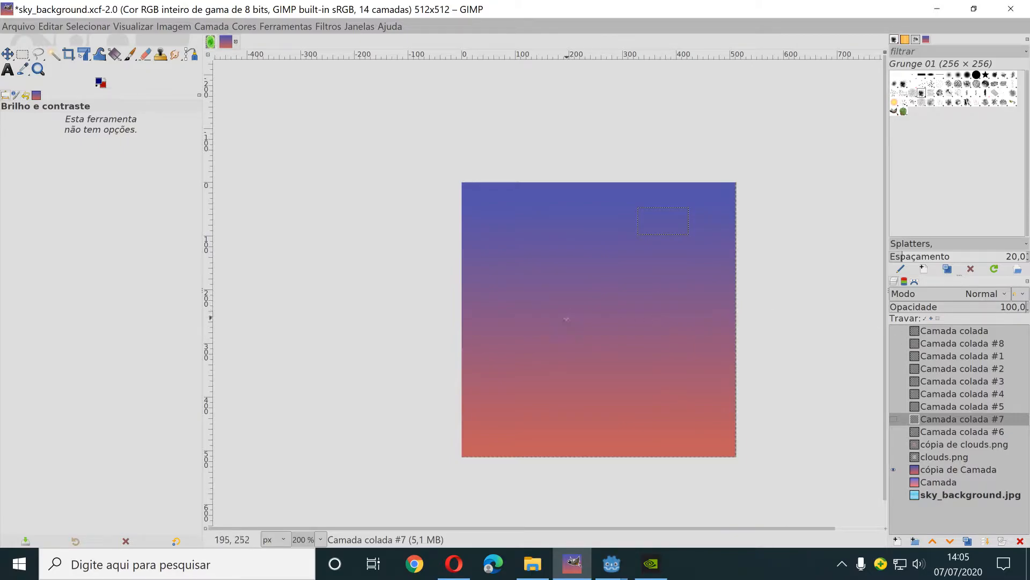
# Switch back to Godot and add a ParallaxBackground node as a child of the fase2 root.
pyautogui.hotkey('alt', 'Tab')
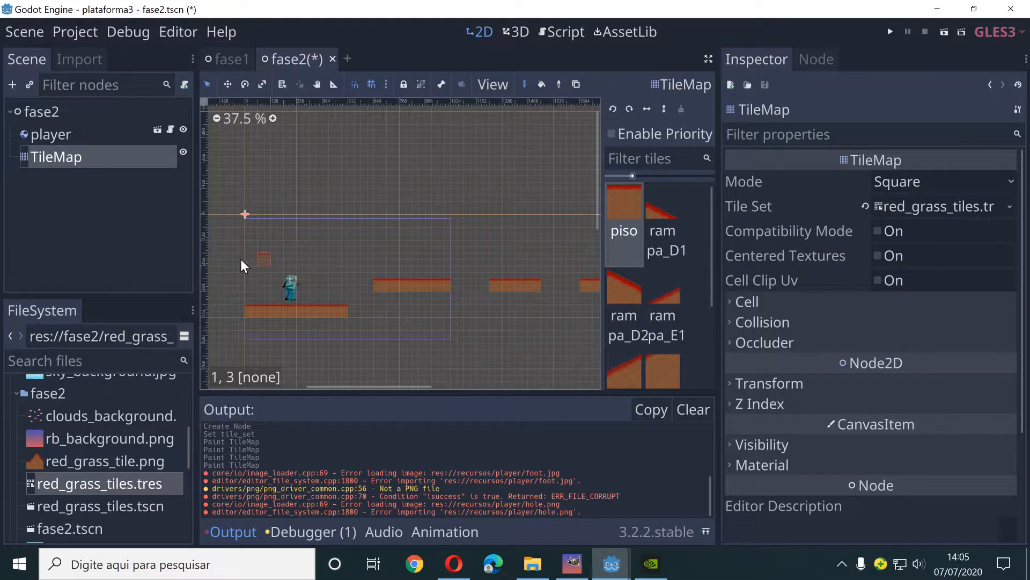
pyautogui.click(37, 113)
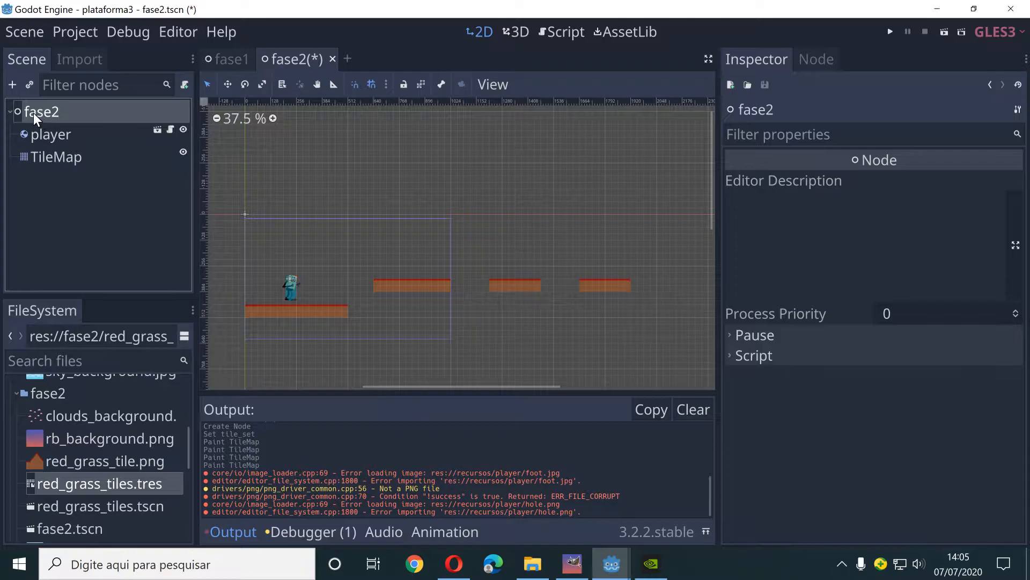
pyautogui.click(11, 88)
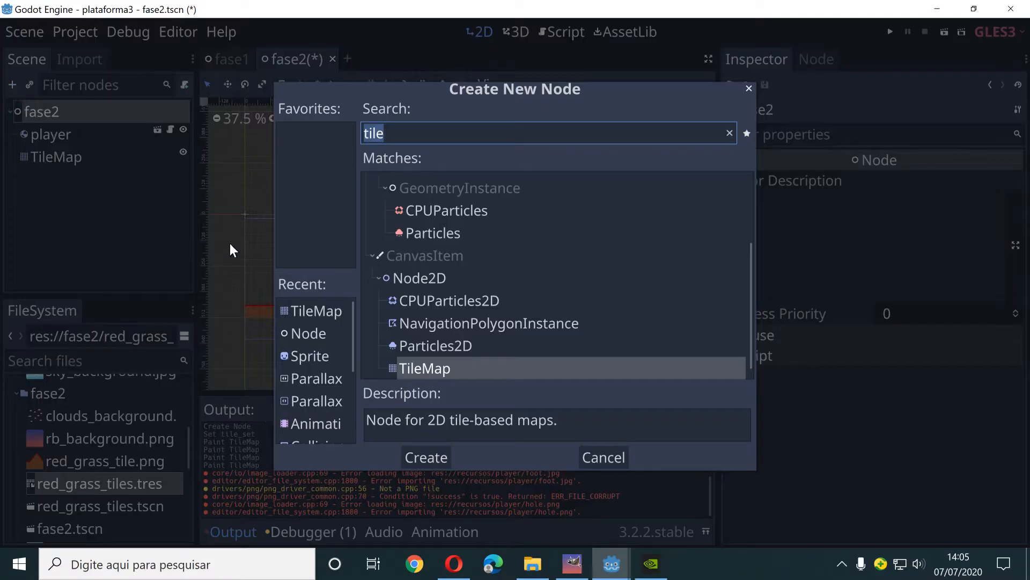
pyautogui.write('pa')
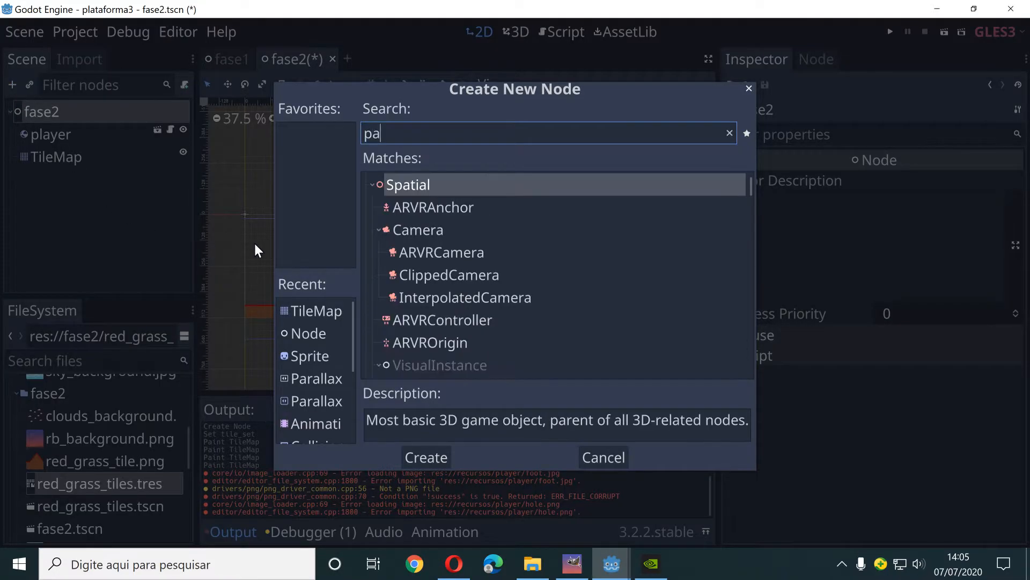
pyautogui.write('rall')
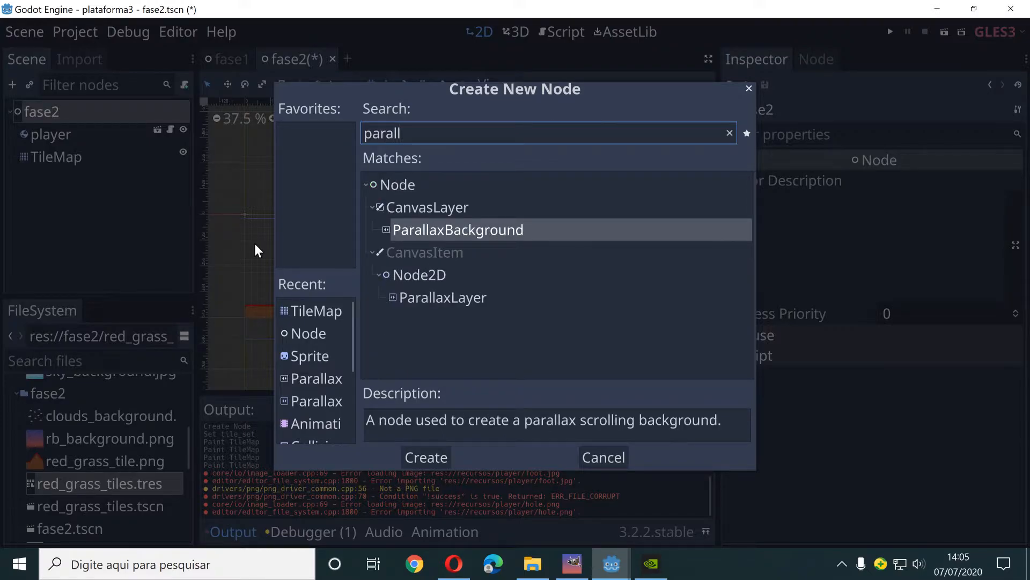
pyautogui.click(485, 226)
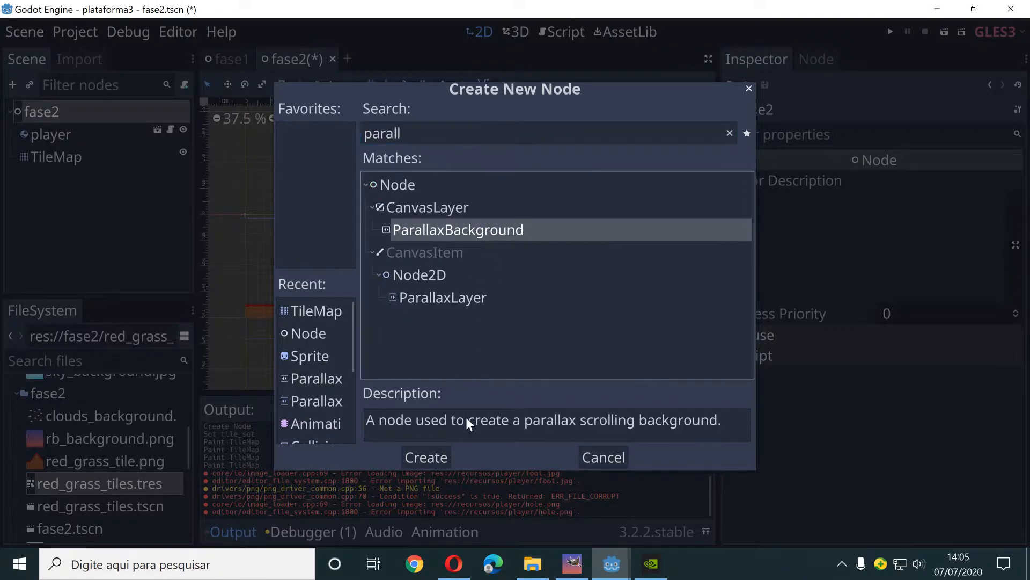
pyautogui.click(429, 462)
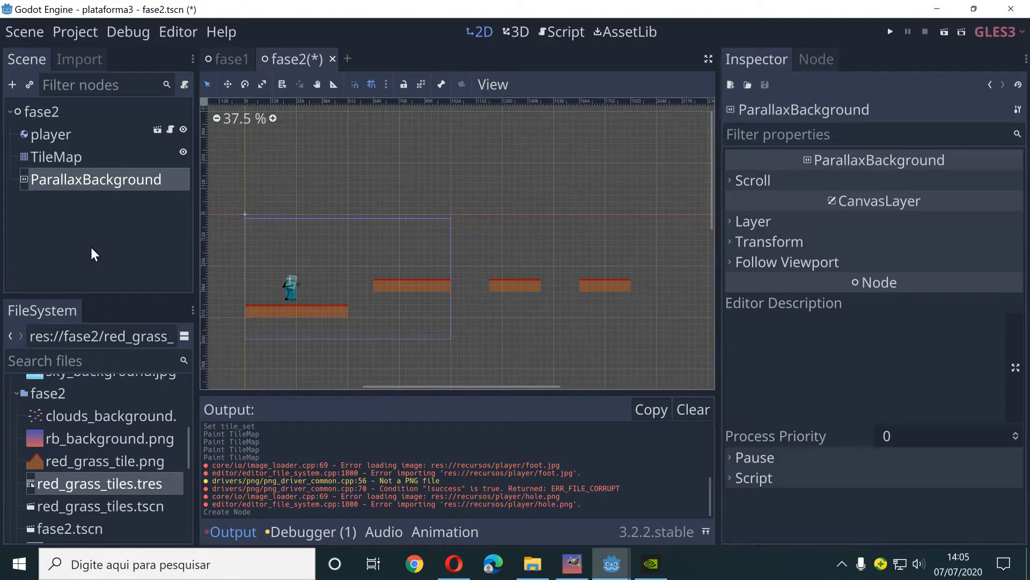
# Add a ParallaxLayer node under ParallaxBackground and duplicate it to get a second layer.
pyautogui.click(12, 85)
pyautogui.click(477, 299)
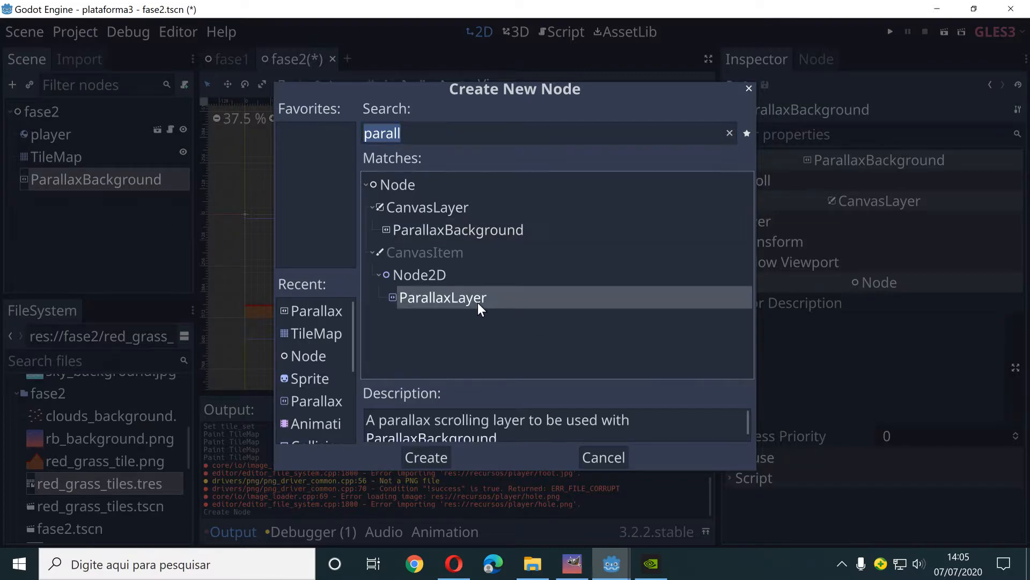
pyautogui.click(446, 458)
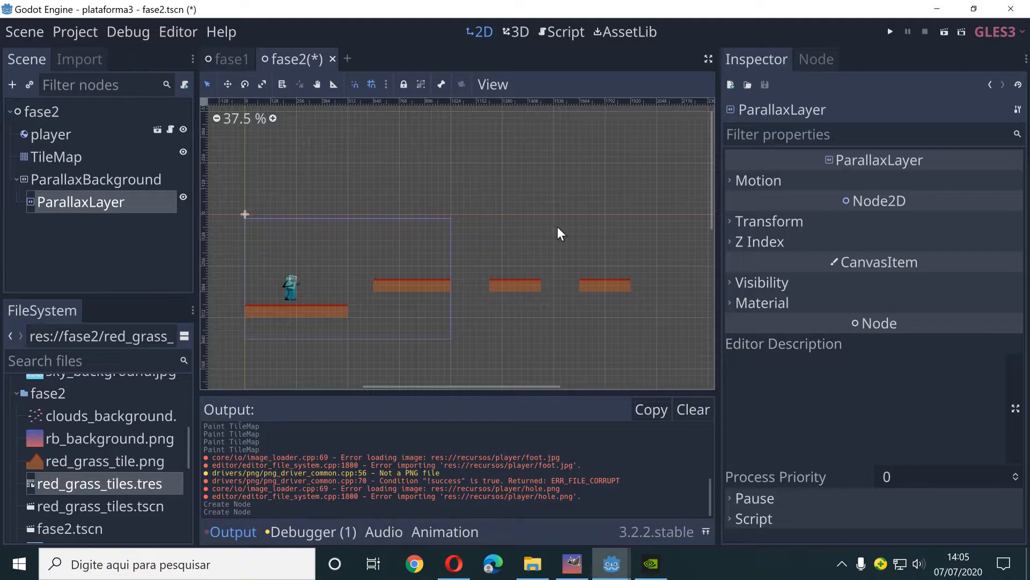
pyautogui.hotkey('ctrl', 'd')
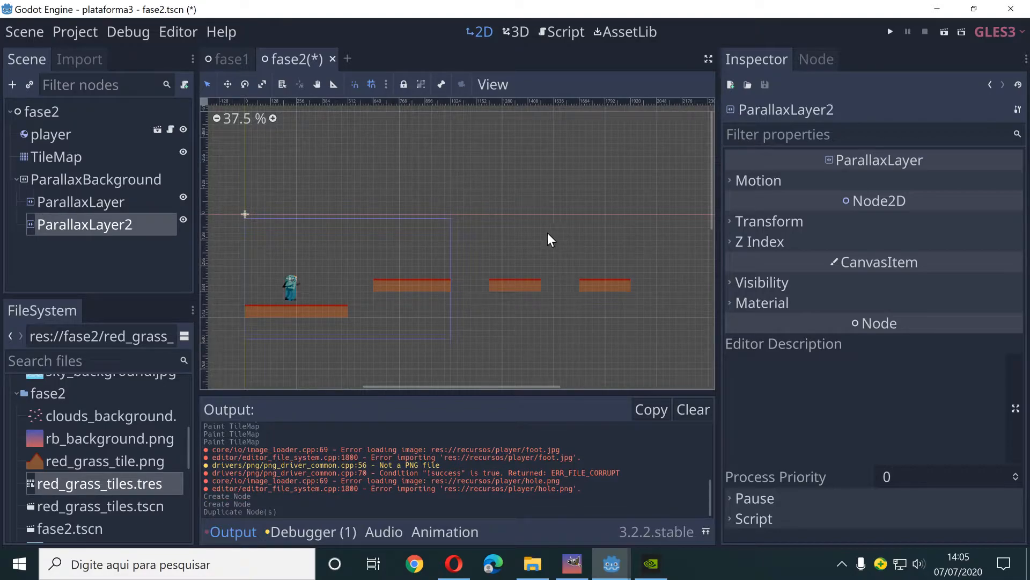
# Add a Sprite node as a child of the first ParallaxLayer.
pyautogui.click(111, 204)
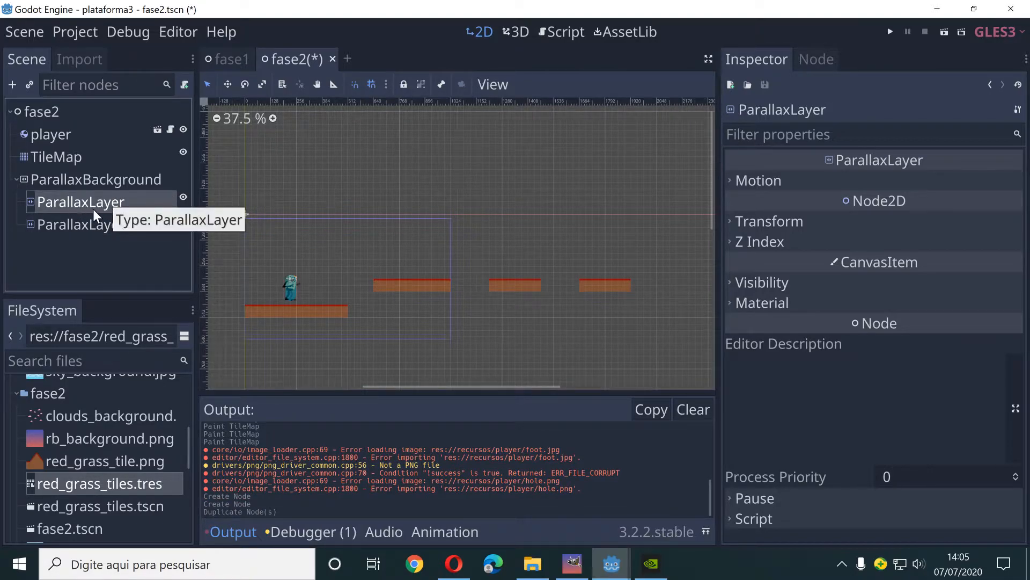
pyautogui.click(12, 84)
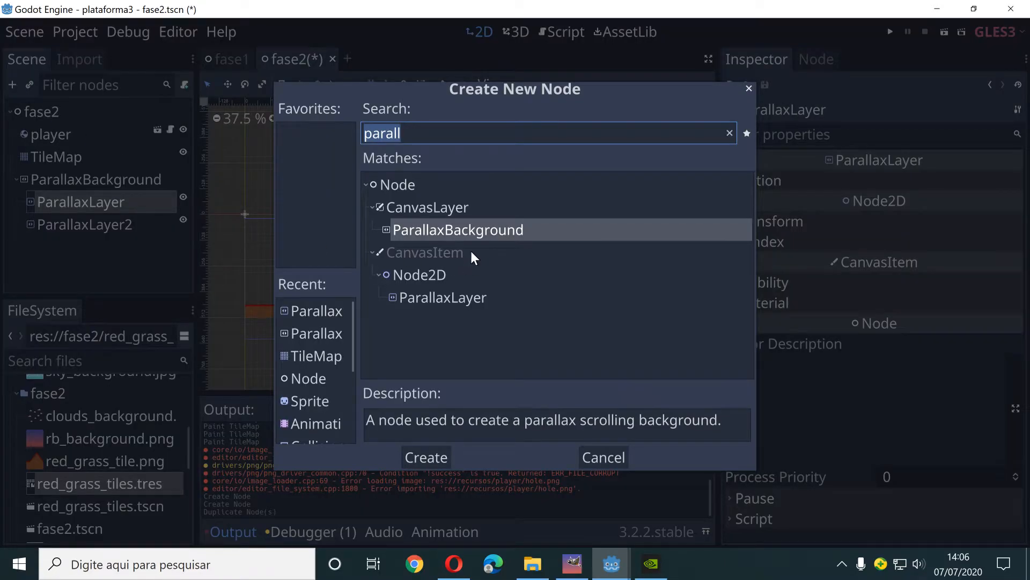
pyautogui.write('sprti')
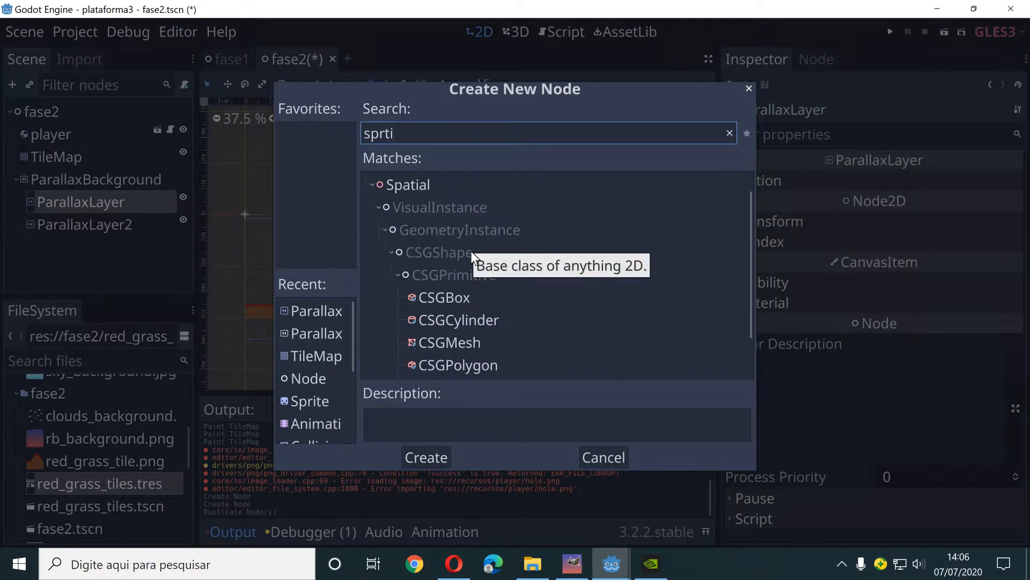
pyautogui.press('BackSpace')
pyautogui.press('BackSpace')
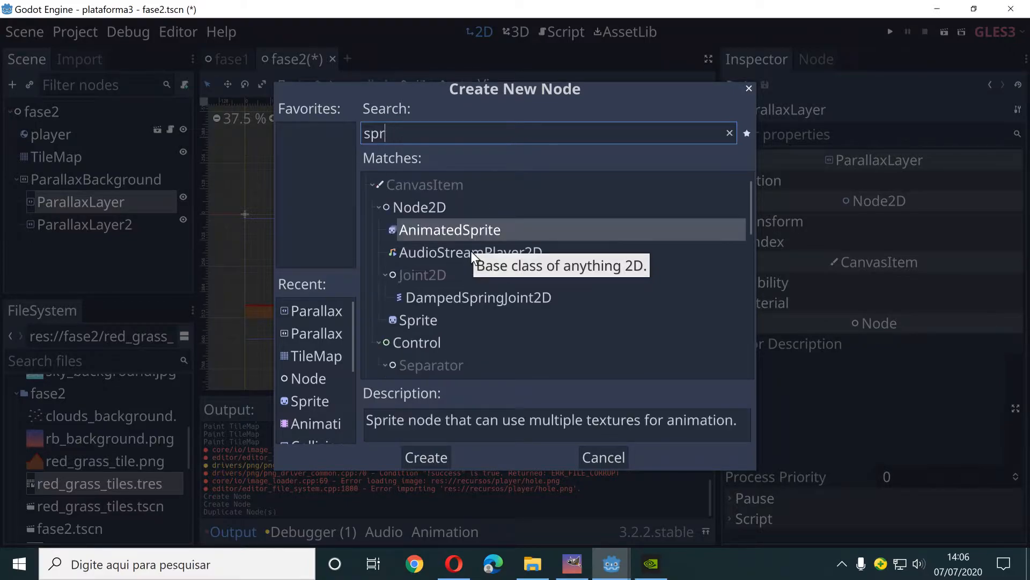
pyautogui.write('ite')
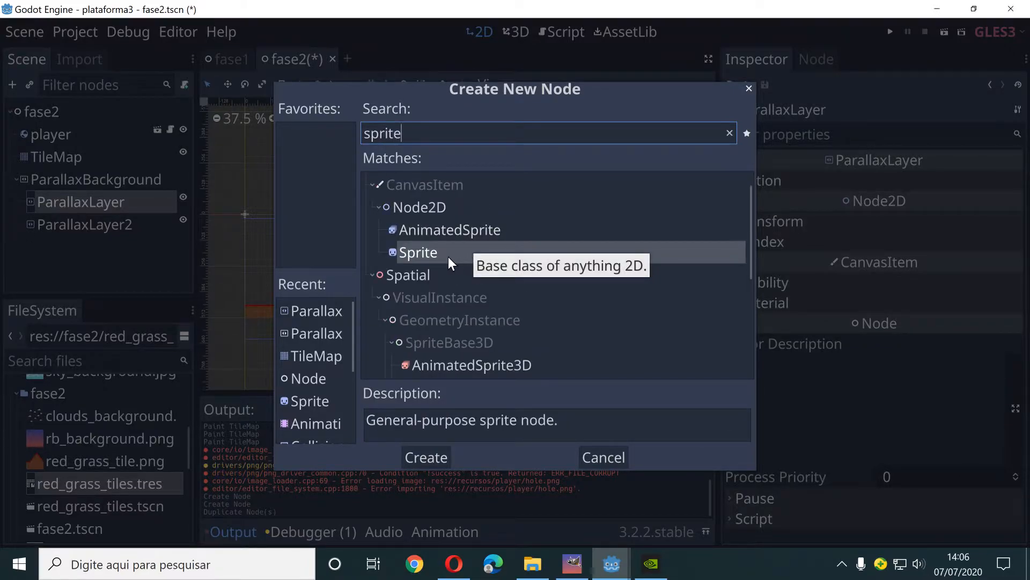
pyautogui.click(436, 456)
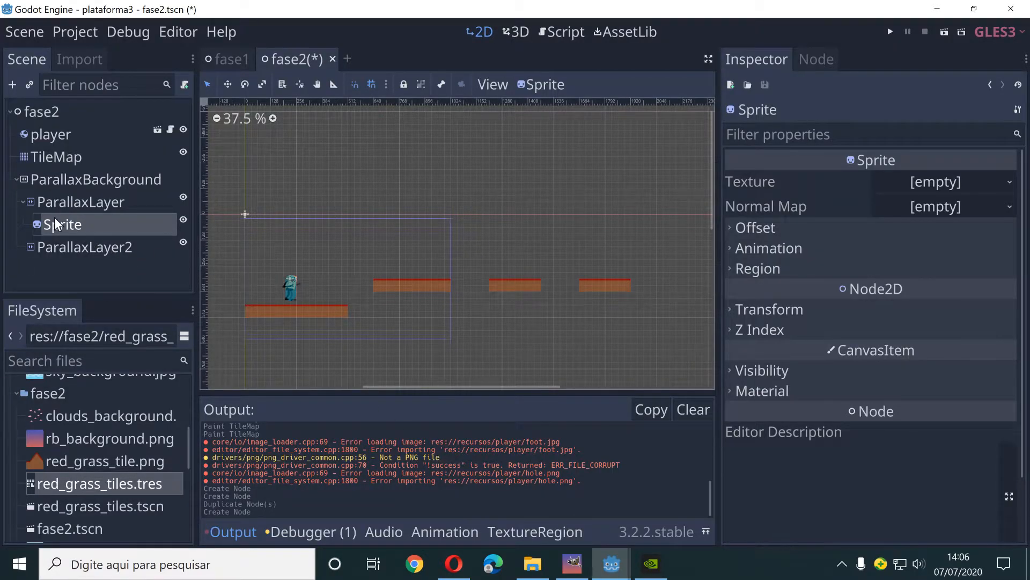
# Rename the new Sprite to sky_sprite and assign rb_background.png from the fase2 folder as its texture.
pyautogui.doubleClick(69, 223)
pyautogui.write('s')
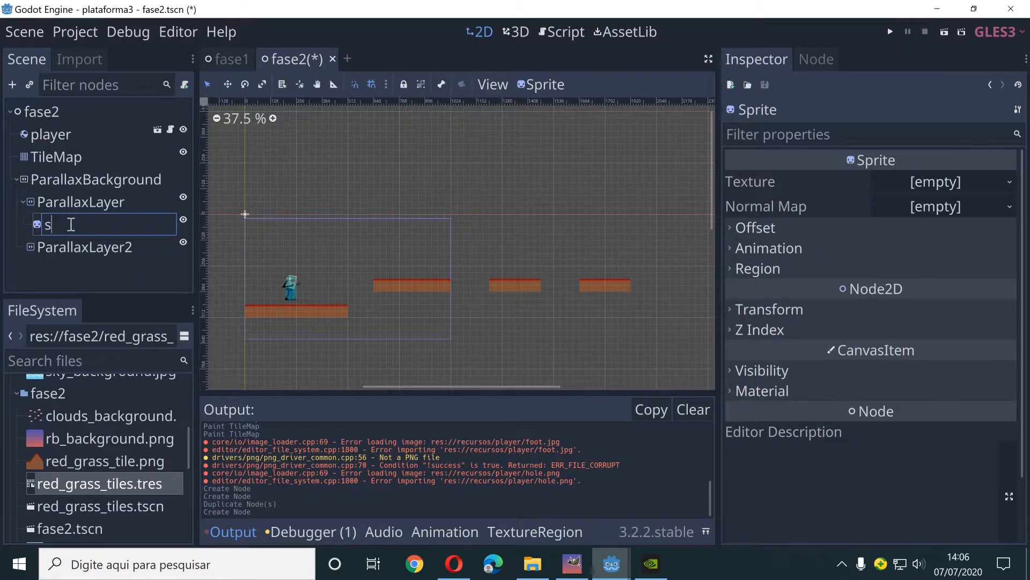
pyautogui.write('ky_sprite')
pyautogui.press('Return')
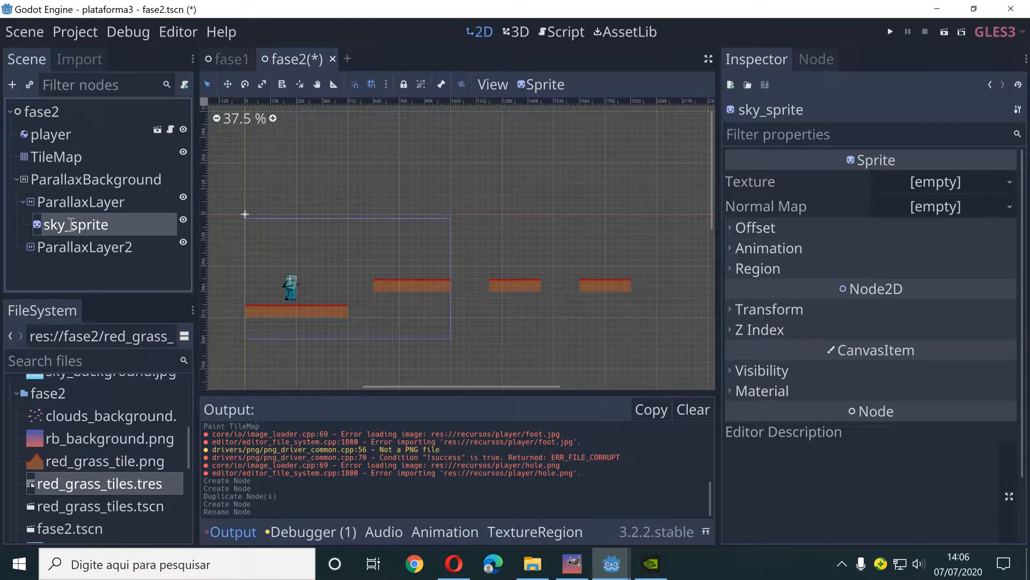
pyautogui.click(134, 437)
pyautogui.moveTo(113, 438); pyautogui.dragTo(910, 179)
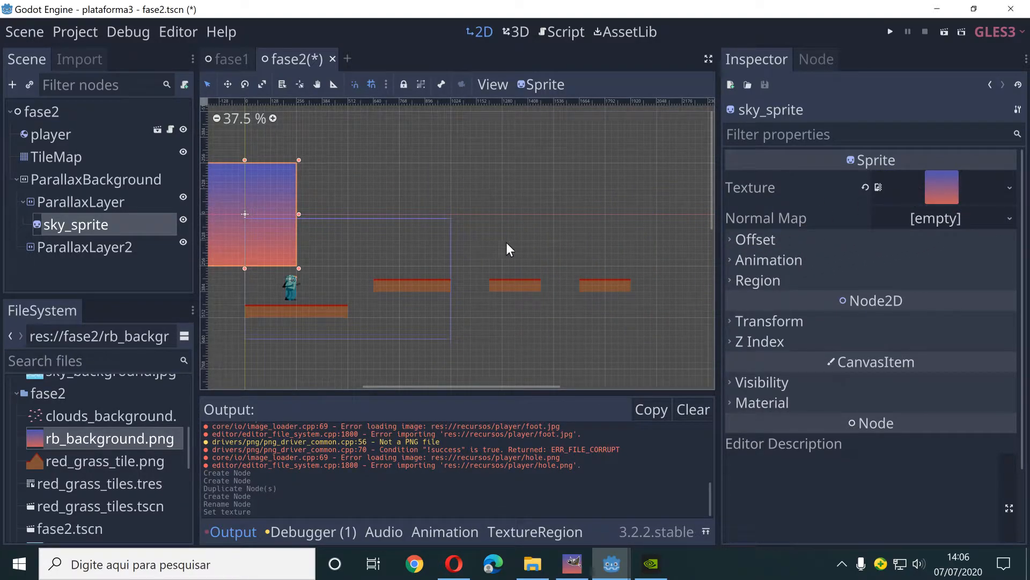
# Stretch sky_sprite horizontally by its right edge to about 1.56 times its width, keeping the left edge in place.
pyautogui.scroll(-1, 512, 245)
pyautogui.scroll(-1, 483, 242)
pyautogui.moveTo(372, 188); pyautogui.dragTo(459, 221, button='middle')
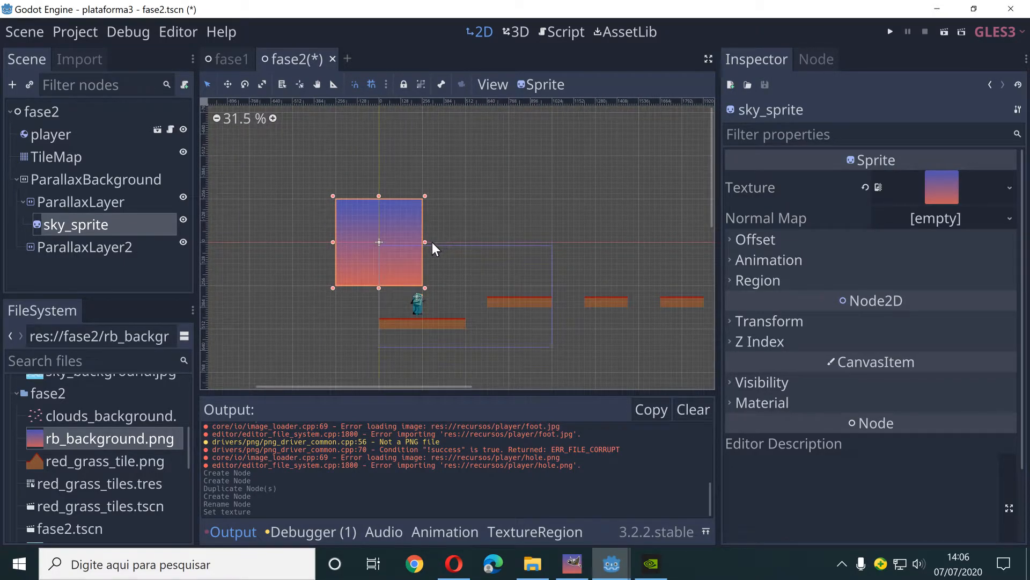
pyautogui.moveTo(426, 243); pyautogui.dragTo(476, 247)
pyautogui.scroll(-2, 875, 262)
pyautogui.scroll(2, 871, 261)
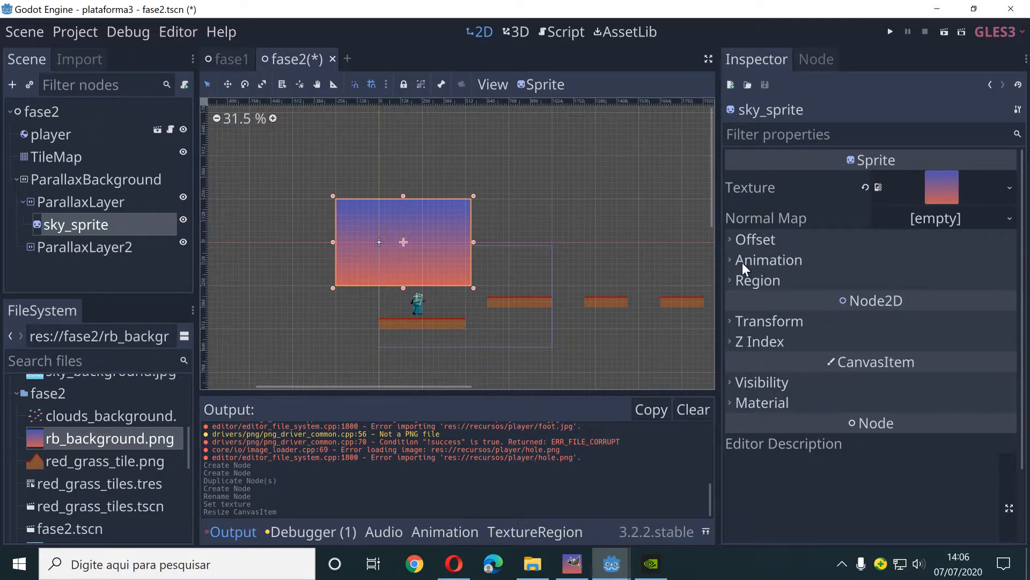
# Set the scale of sky_sprite to 1.5 in x and 1.2 in y.
pyautogui.click(738, 322)
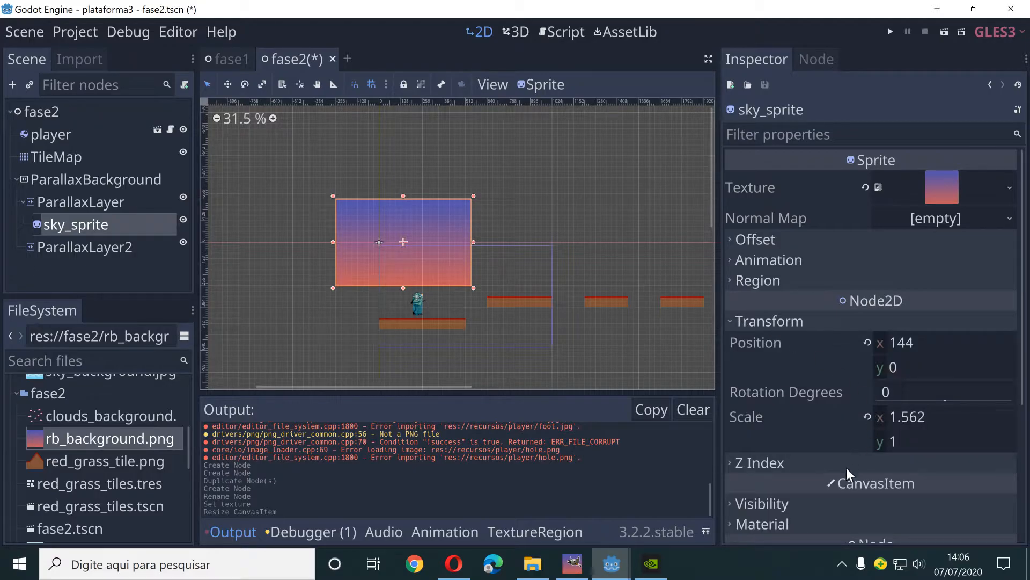
pyautogui.click(915, 420)
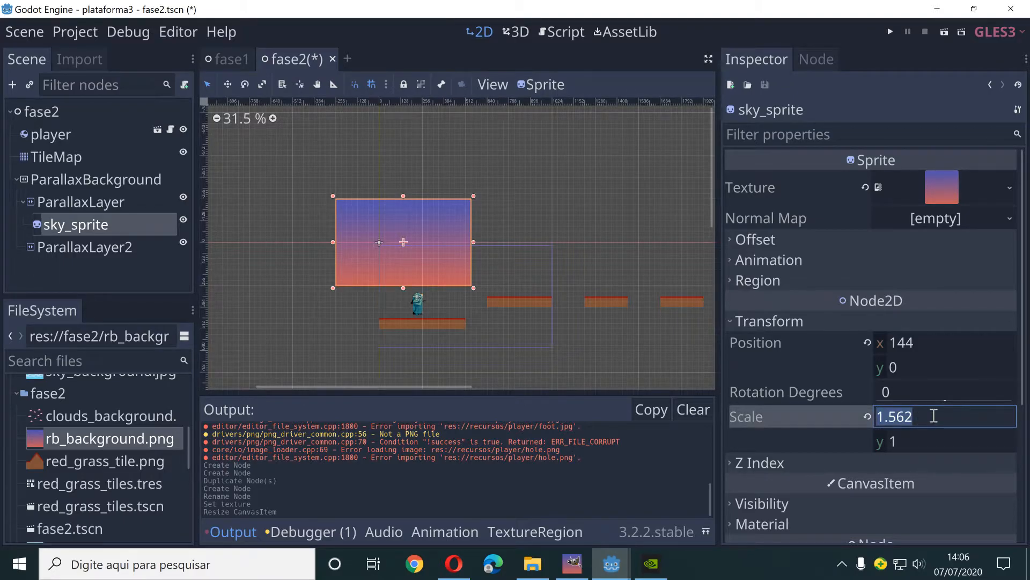
pyautogui.write('1.5')
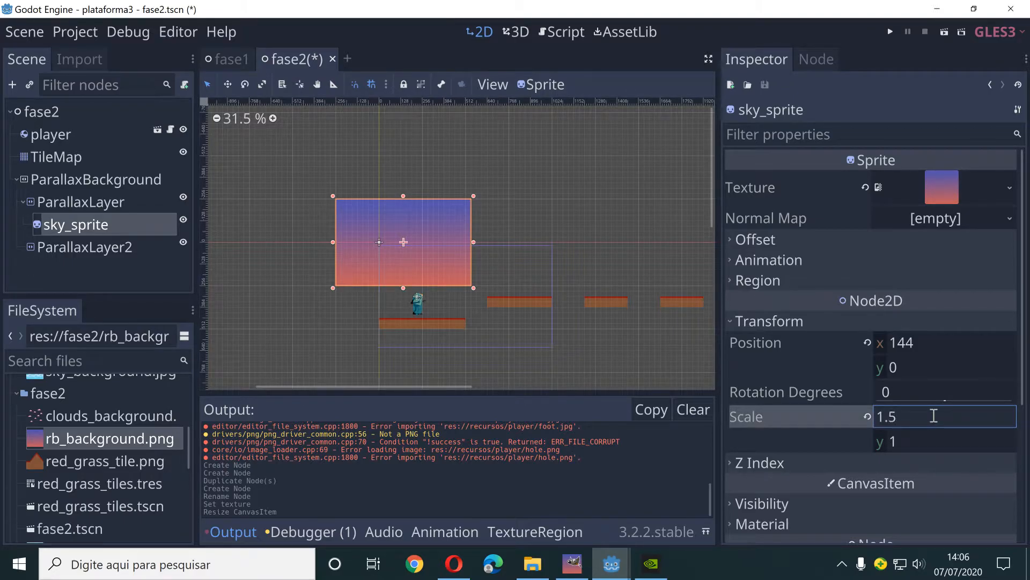
pyautogui.press('Return')
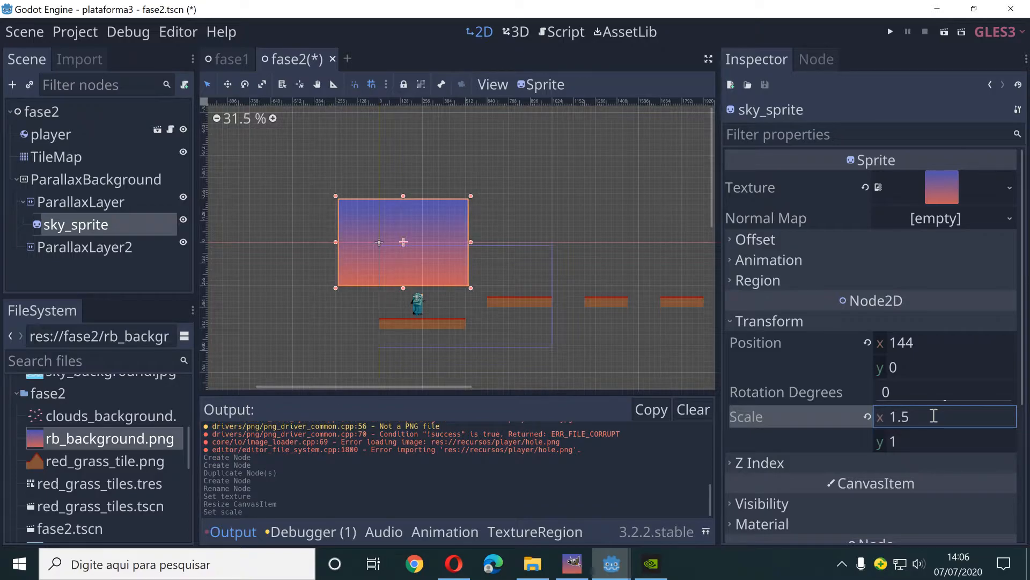
pyautogui.click(914, 439)
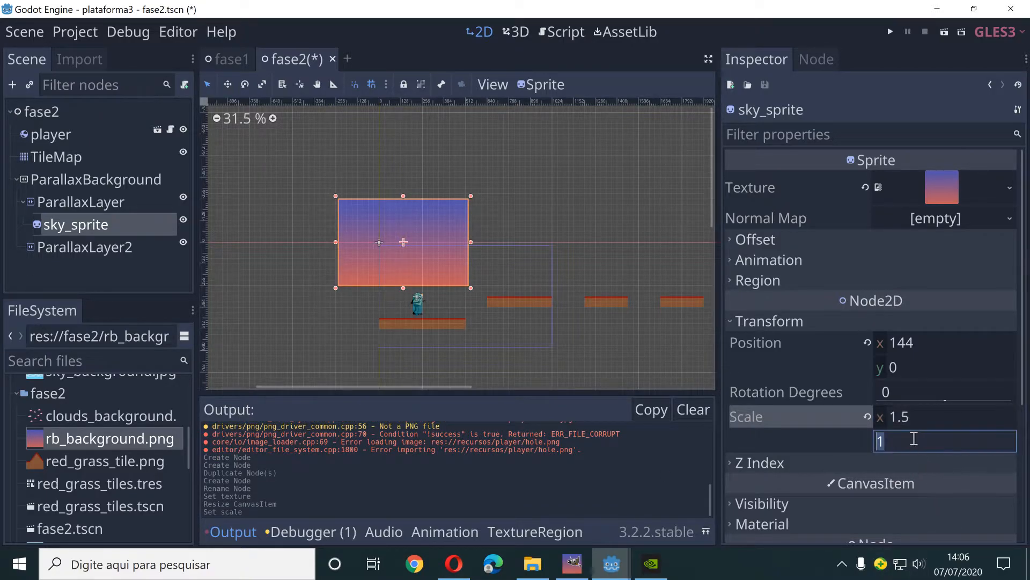
pyautogui.write('1.2')
pyautogui.press('Return')
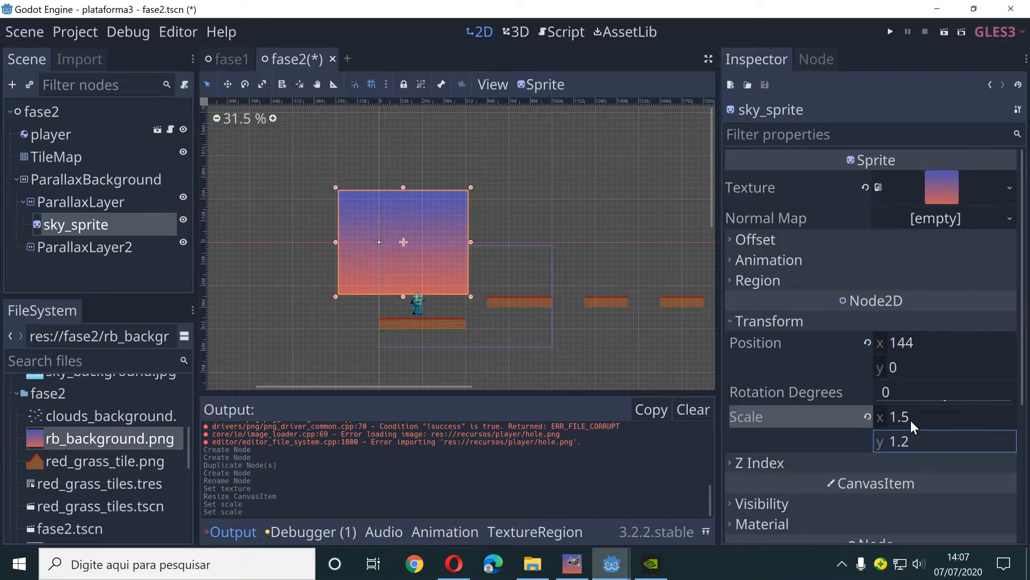
# Set the x scale of sky_sprite to 1.6.
pyautogui.click(919, 420)
pyautogui.write('1.6')
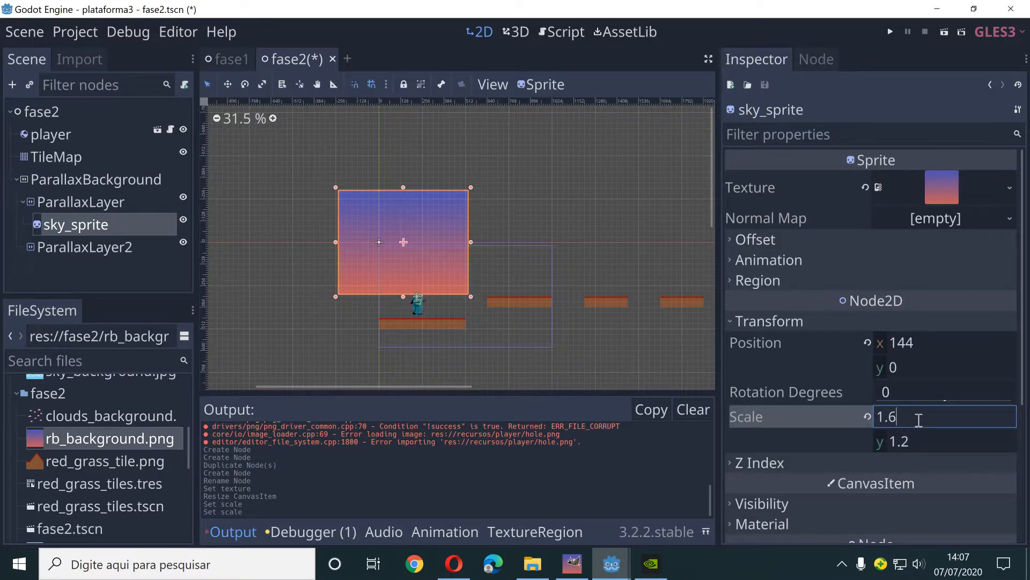
pyautogui.press('Return')
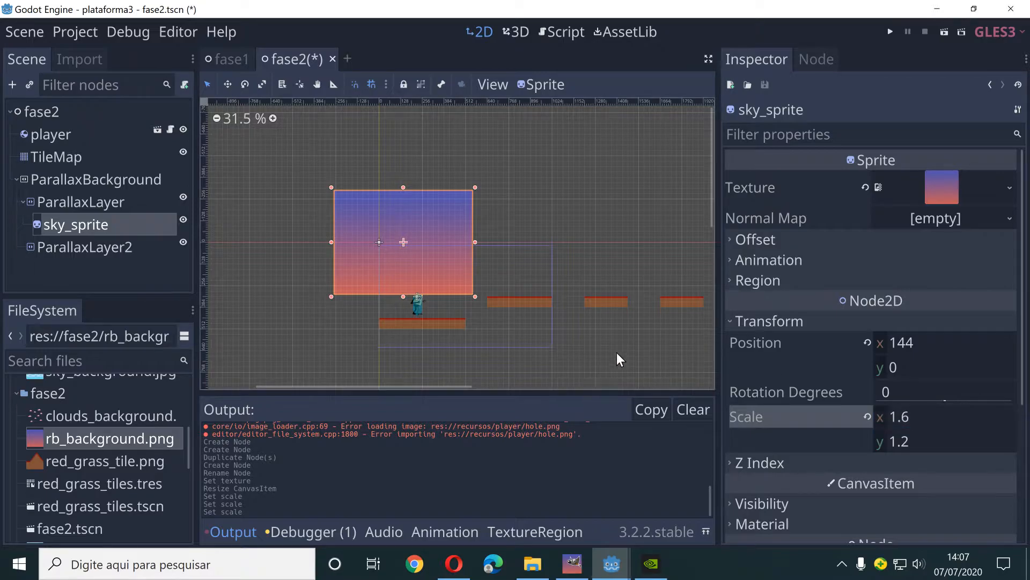
# Widen sky_sprite to roughly the viewport frame's width, about 1.99 in x scale, and place it at position 0, 0.
pyautogui.moveTo(430, 211); pyautogui.dragTo(476, 262)
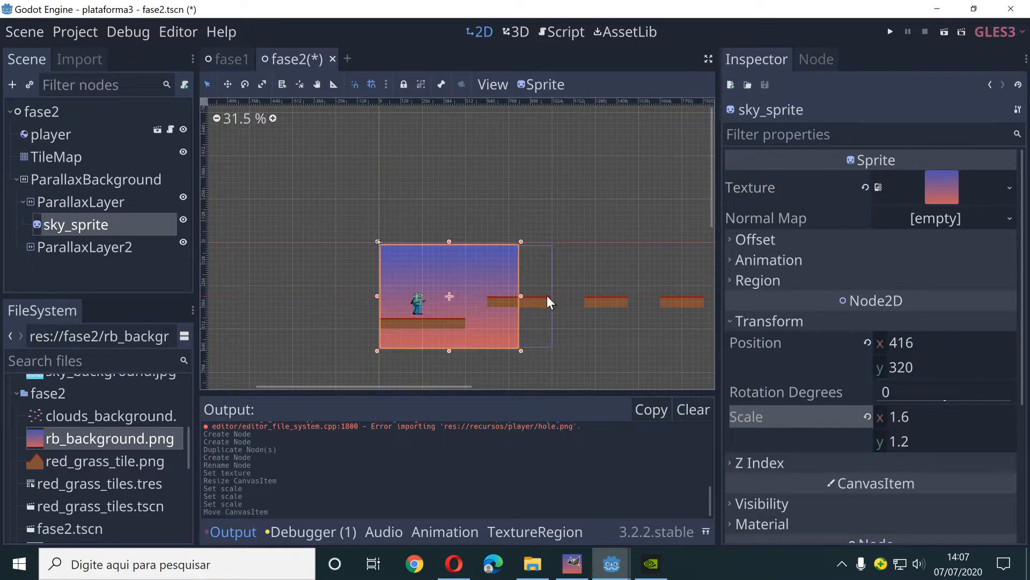
pyautogui.moveTo(520, 295); pyautogui.dragTo(423, 221)
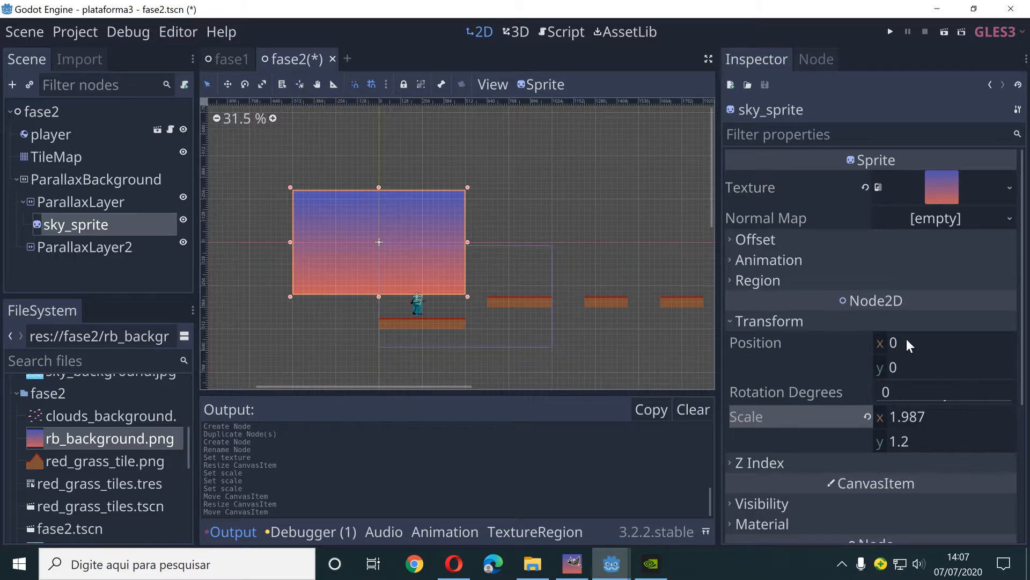
# Set the motion scale of the first ParallaxLayer to 0 in both x and y.
pyautogui.click(116, 198)
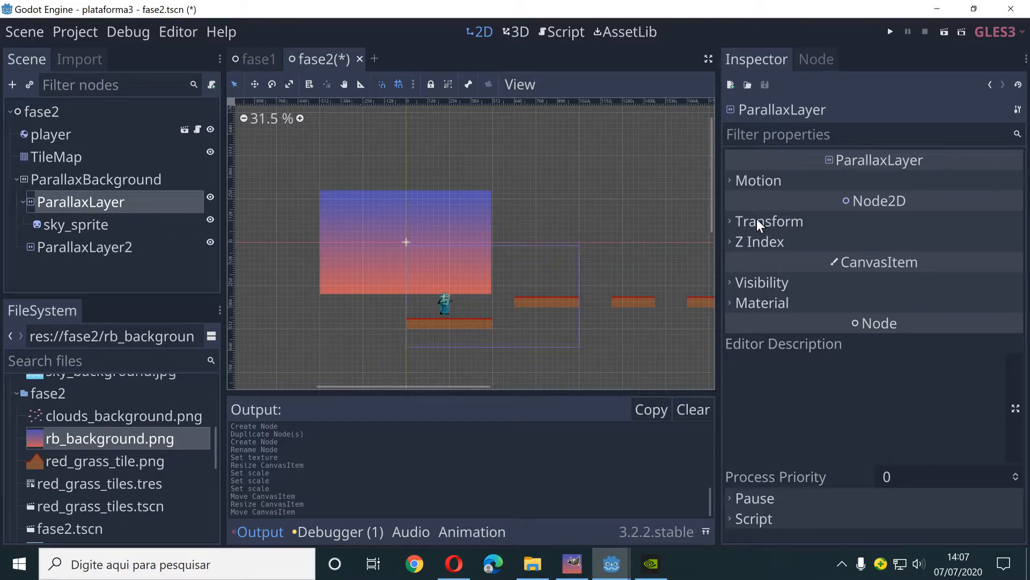
pyautogui.click(760, 183)
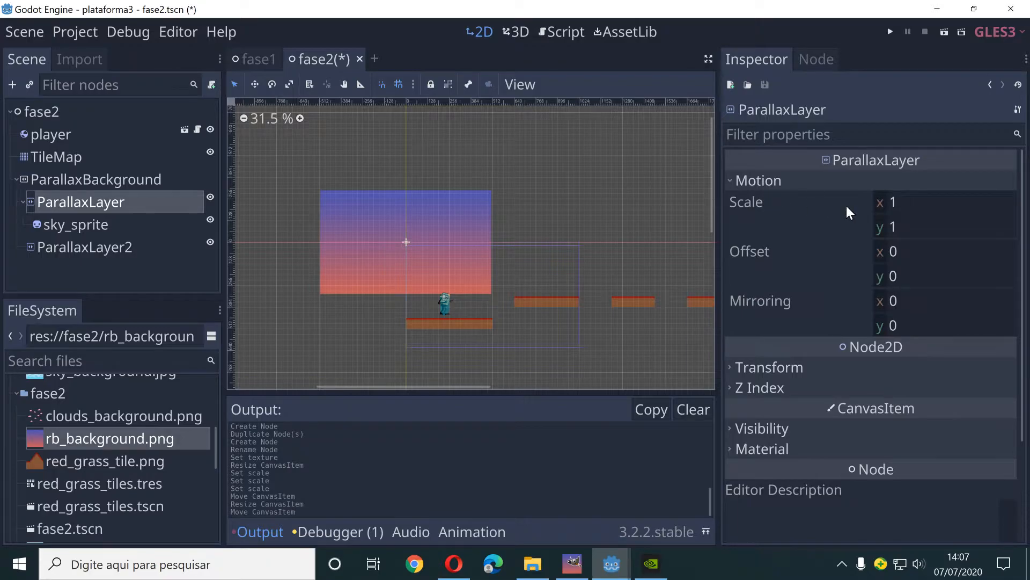
pyautogui.click(908, 202)
pyautogui.write('0')
pyautogui.press('Tab')
pyautogui.write('0')
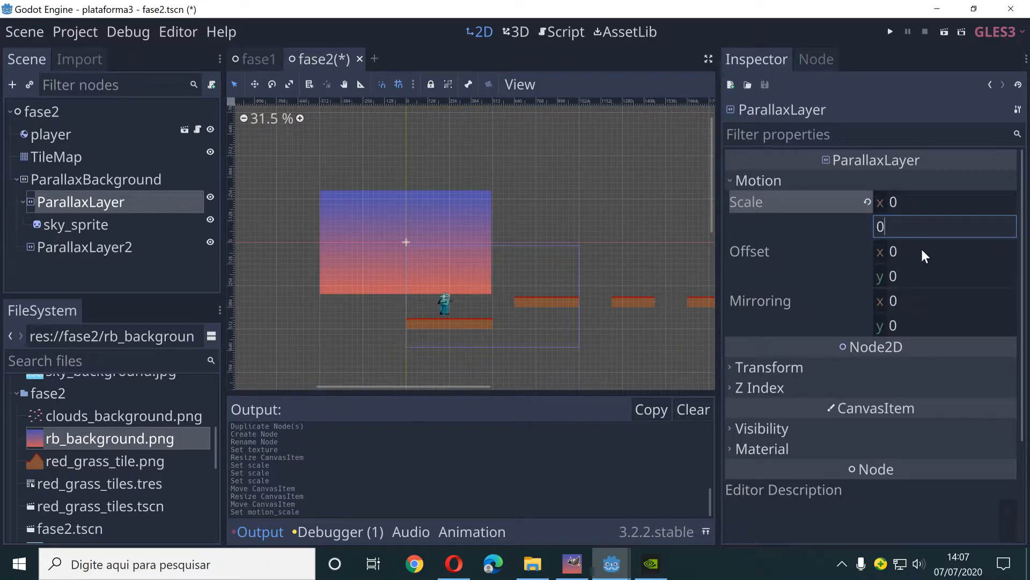
pyautogui.press('Return')
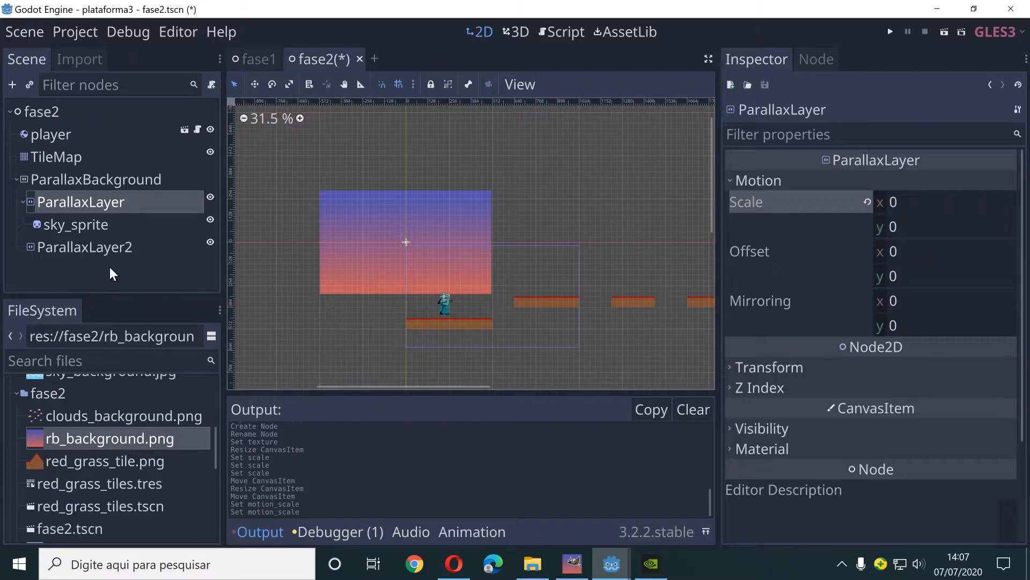
# Add a Sprite node as a child of ParallaxLayer2 and rename it to clouds_sprite.
pyautogui.click(106, 254)
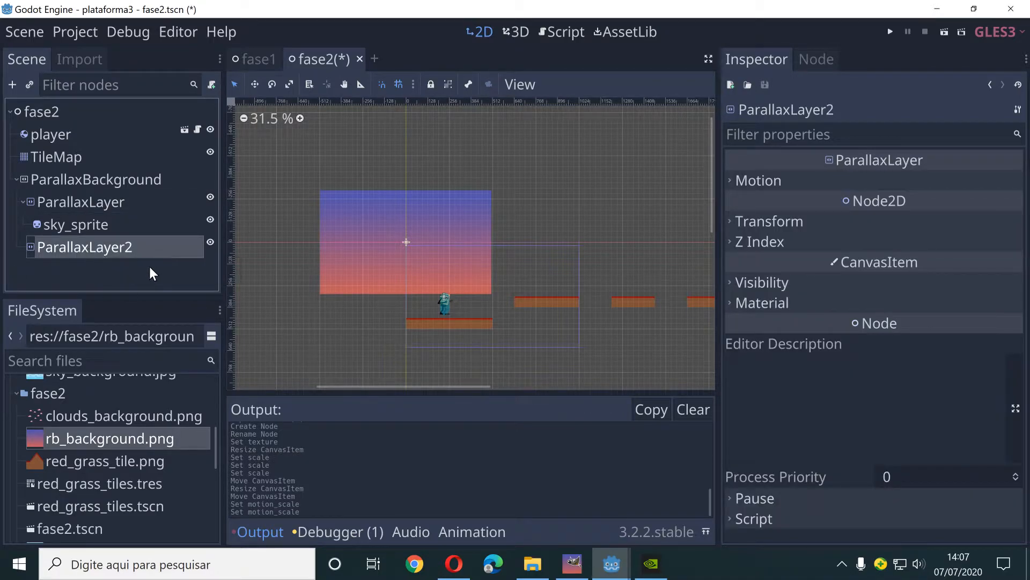
pyautogui.click(11, 86)
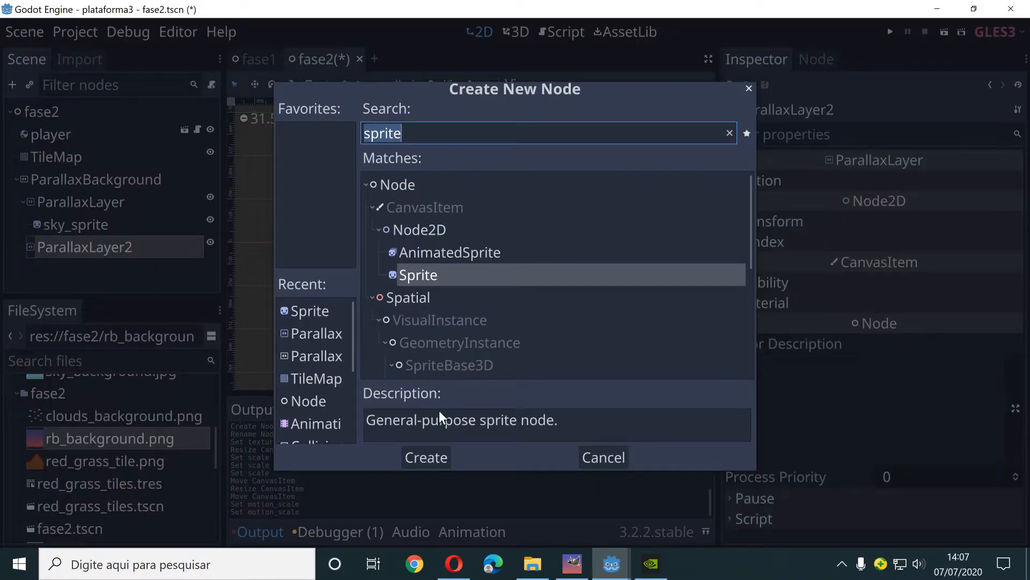
pyautogui.click(437, 457)
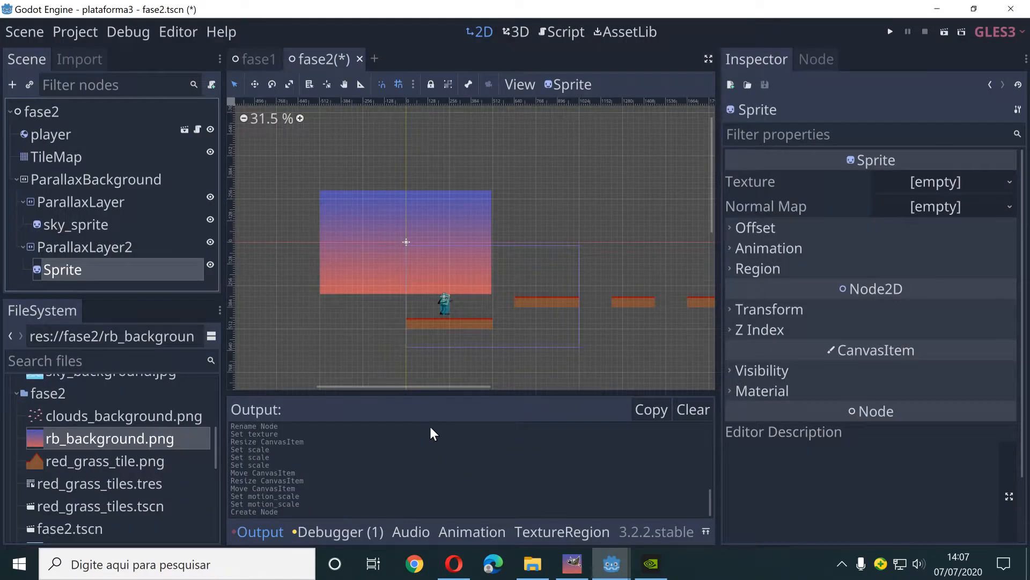
pyautogui.doubleClick(66, 270)
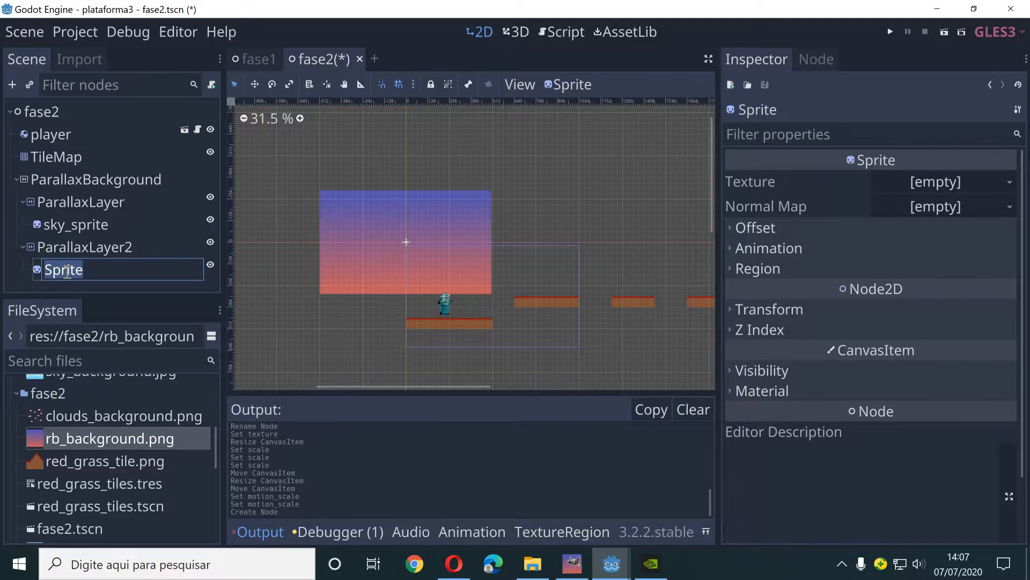
pyautogui.write('c')
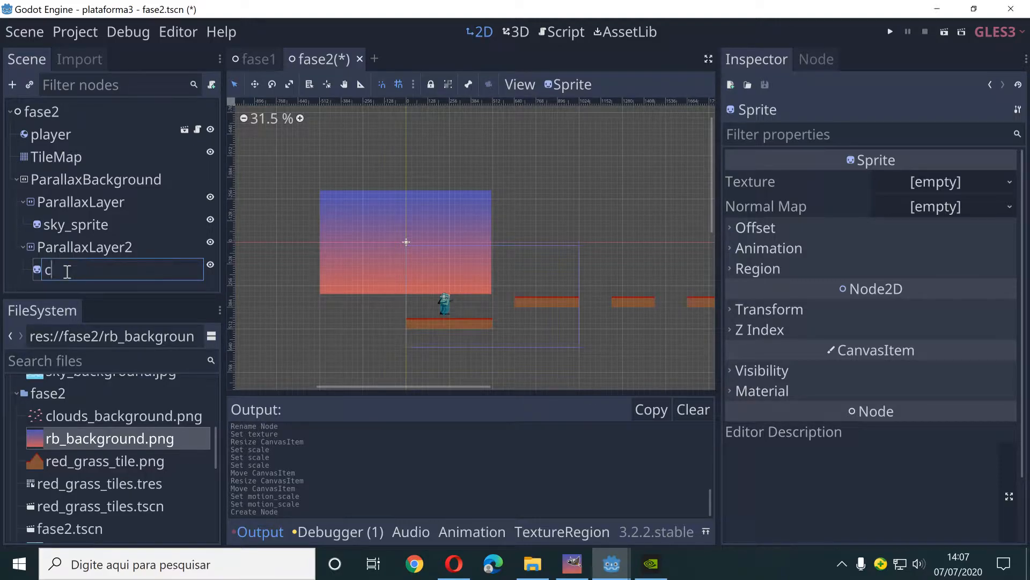
pyautogui.write('louds_sprite')
pyautogui.press('Return')
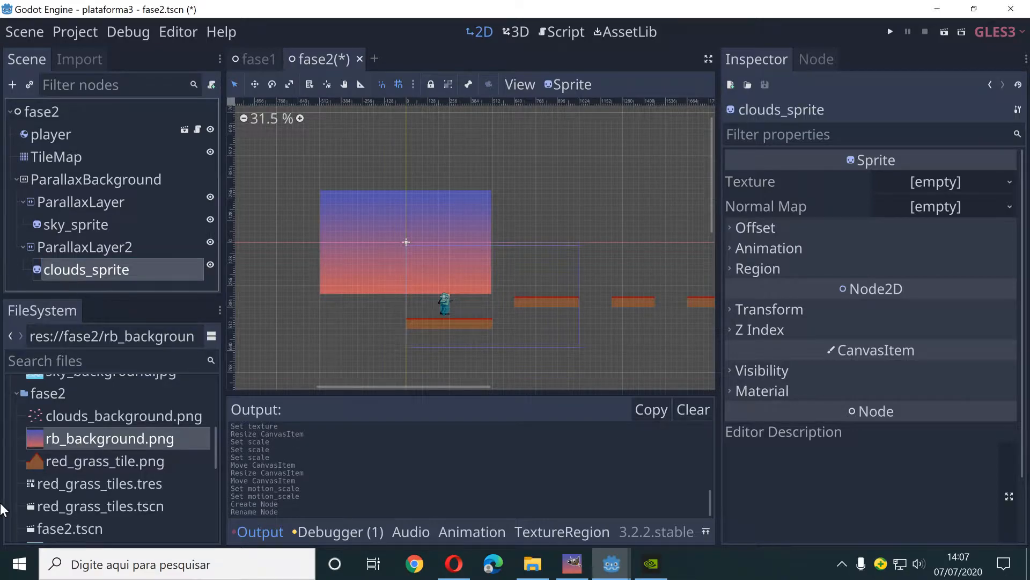
# Assign clouds_background.png as the texture of clouds_sprite and move the sprite so its upper-left corner sits on the scene origin.
pyautogui.click(119, 420)
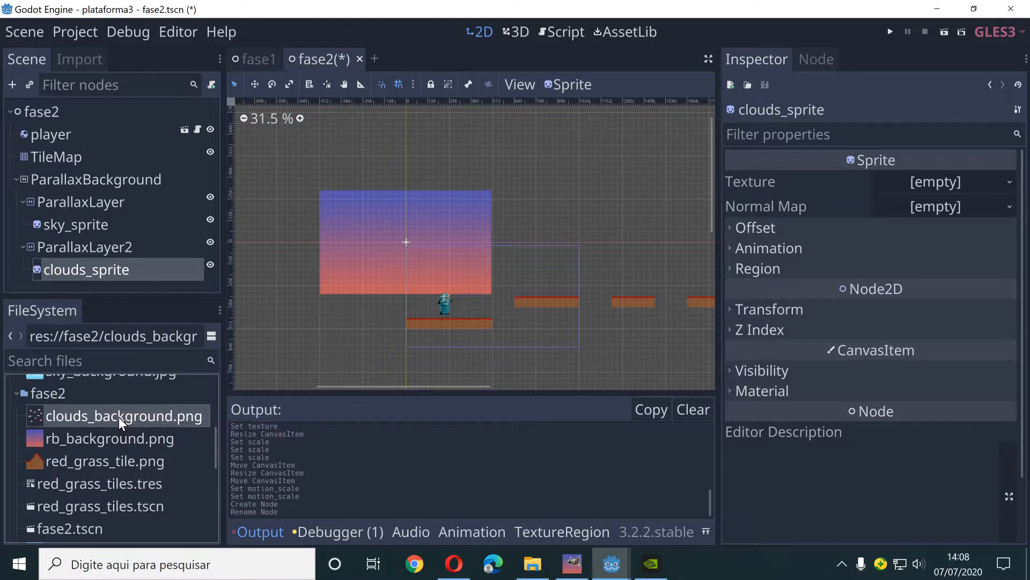
pyautogui.moveTo(119, 421); pyautogui.dragTo(911, 181)
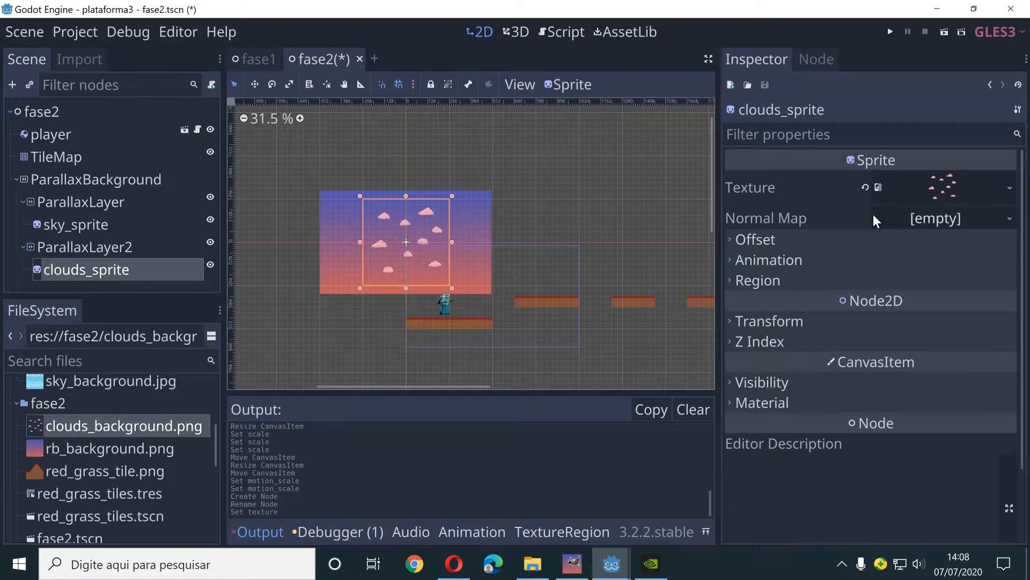
pyautogui.scroll(5, 411, 231)
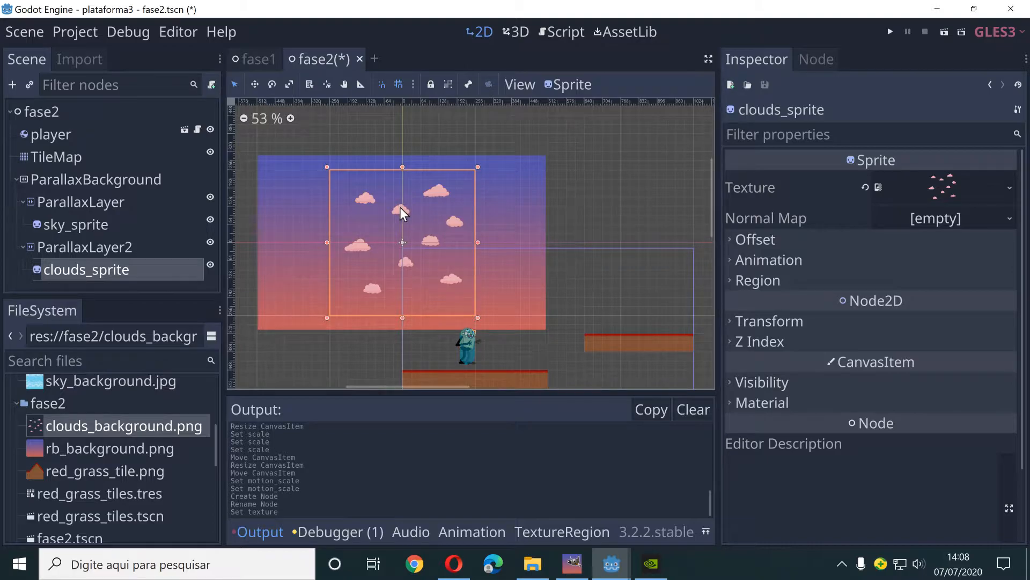
pyautogui.moveTo(401, 209); pyautogui.dragTo(479, 282)
pyautogui.click(472, 285)
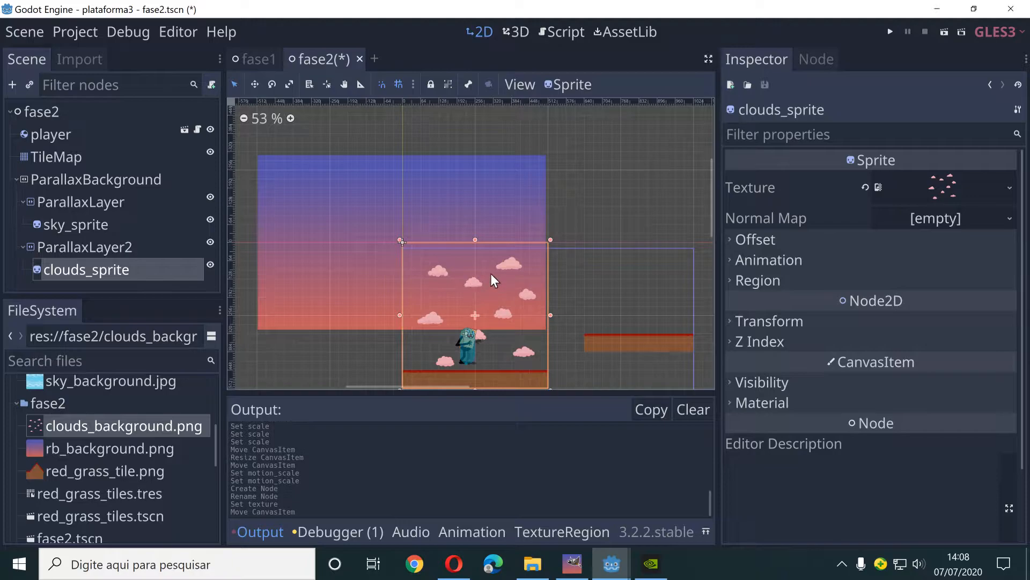
# Stretch clouds_sprite by its right and lower edges to cover the viewport frame, keeping its upper-left corner on the origin.
pyautogui.scroll(-3, 483, 290)
pyautogui.scroll(1, 539, 300)
pyautogui.moveTo(532, 304); pyautogui.dragTo(649, 300)
pyautogui.scroll(-1, 620, 306)
pyautogui.moveTo(612, 314); pyautogui.dragTo(568, 236, button='middle')
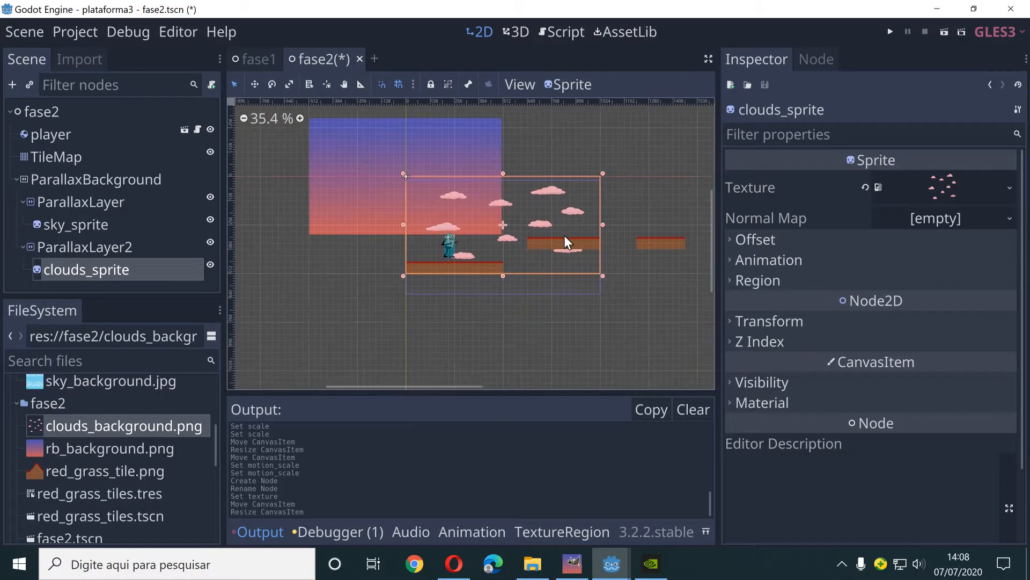
pyautogui.moveTo(504, 276); pyautogui.dragTo(504, 299)
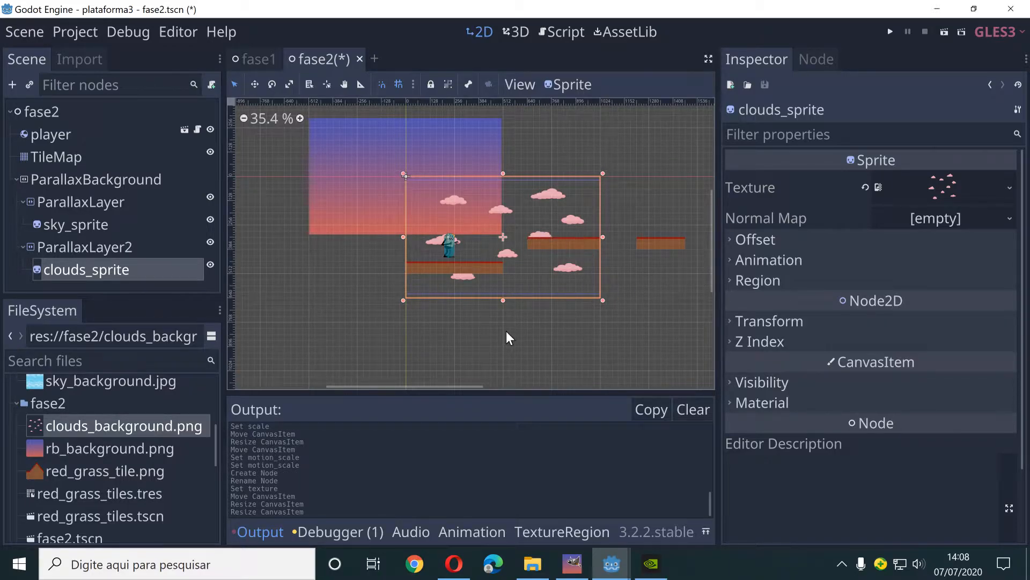
pyautogui.scroll(3, 506, 331)
pyautogui.moveTo(501, 289); pyautogui.dragTo(504, 296)
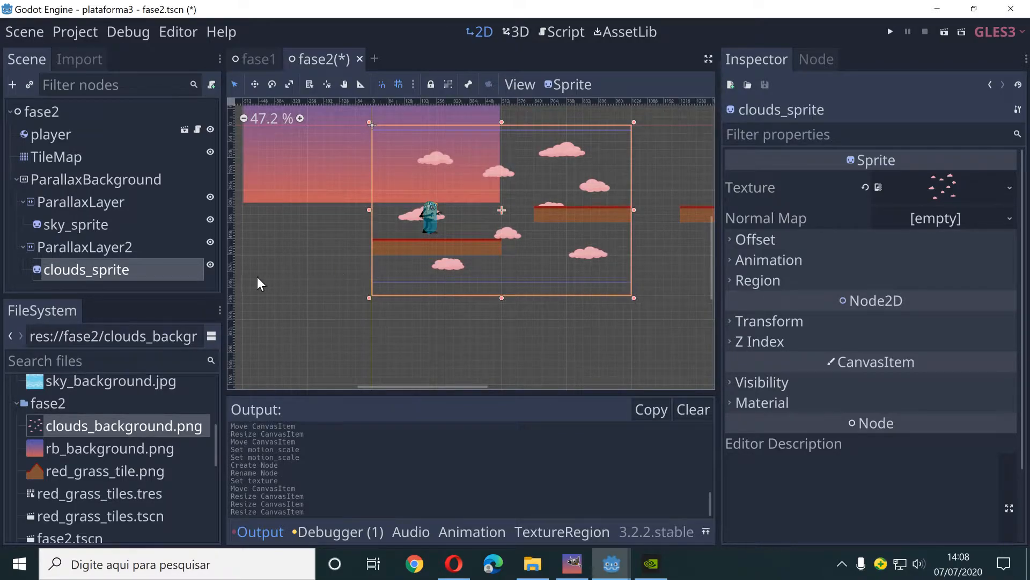
# Set the motion scale of ParallaxLayer2 to 1.4 in x and 1.2 in y.
pyautogui.click(103, 252)
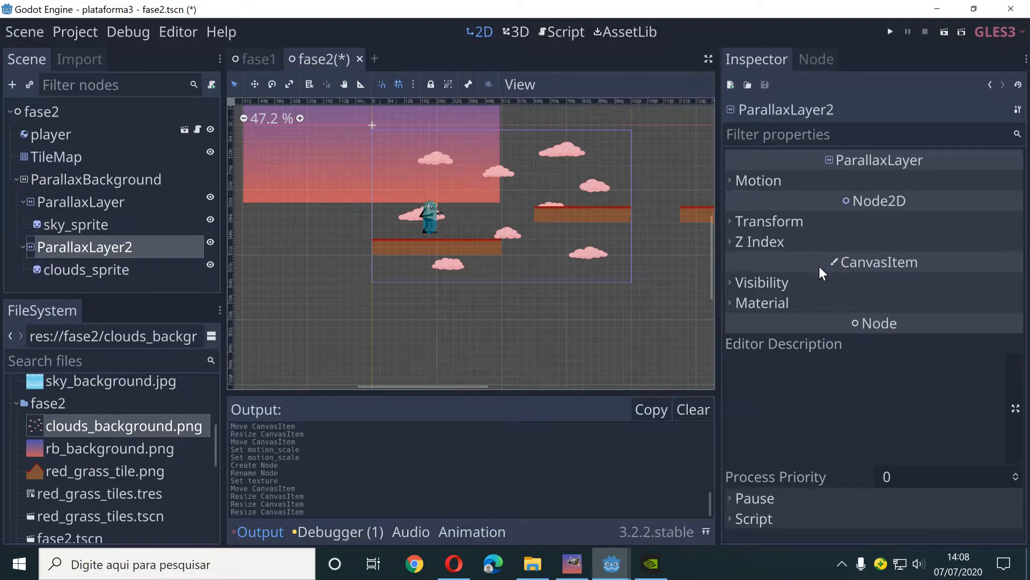
pyautogui.click(740, 181)
pyautogui.click(921, 201)
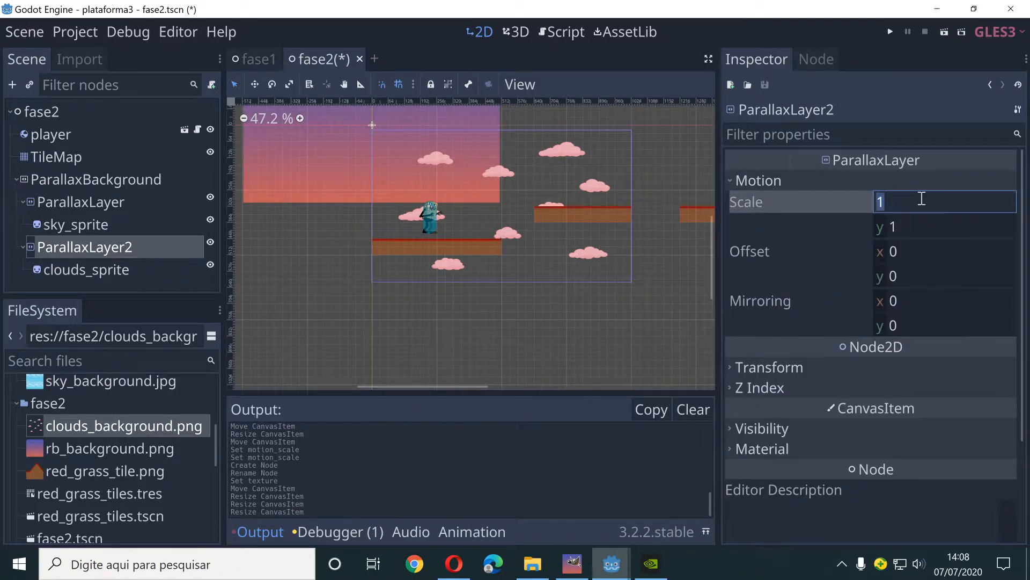
pyautogui.write('1.4')
pyautogui.press('Return')
pyautogui.click(914, 221)
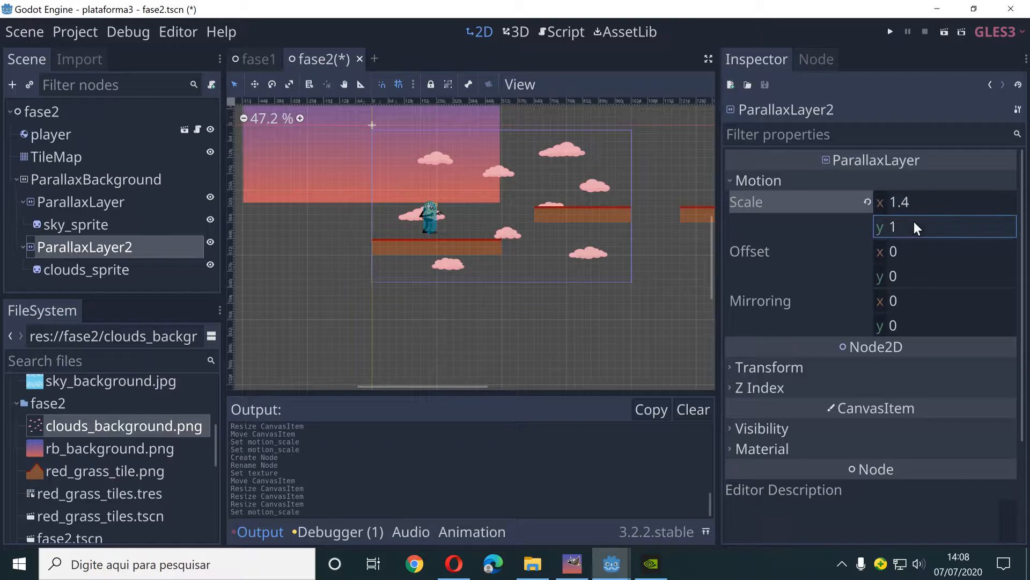
pyautogui.write('1.2')
pyautogui.press('Return')
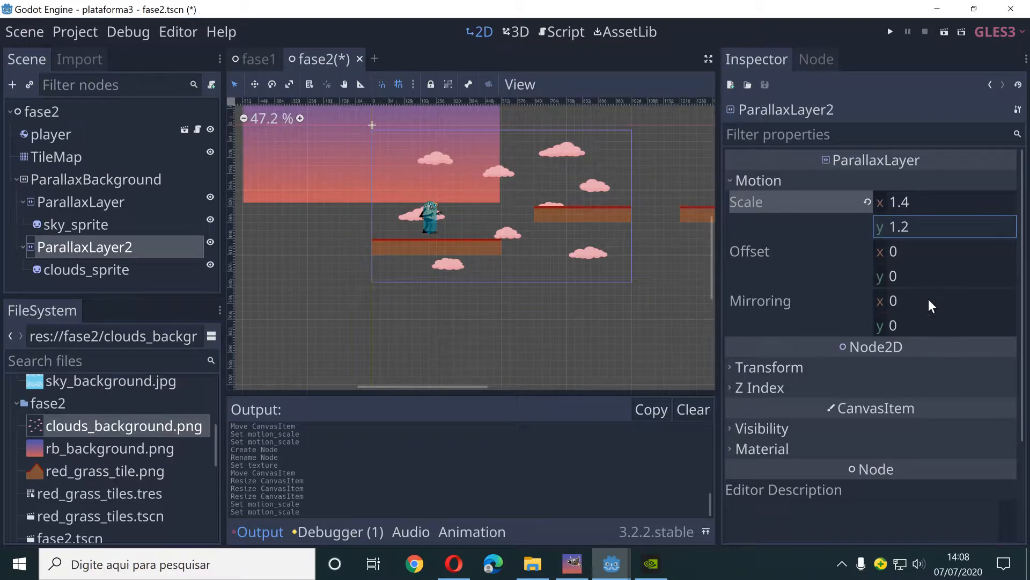
# Set the x motion mirroring of ParallaxLayer2 to 1024 and check how the clouds repeat horizontally.
pyautogui.click(910, 302)
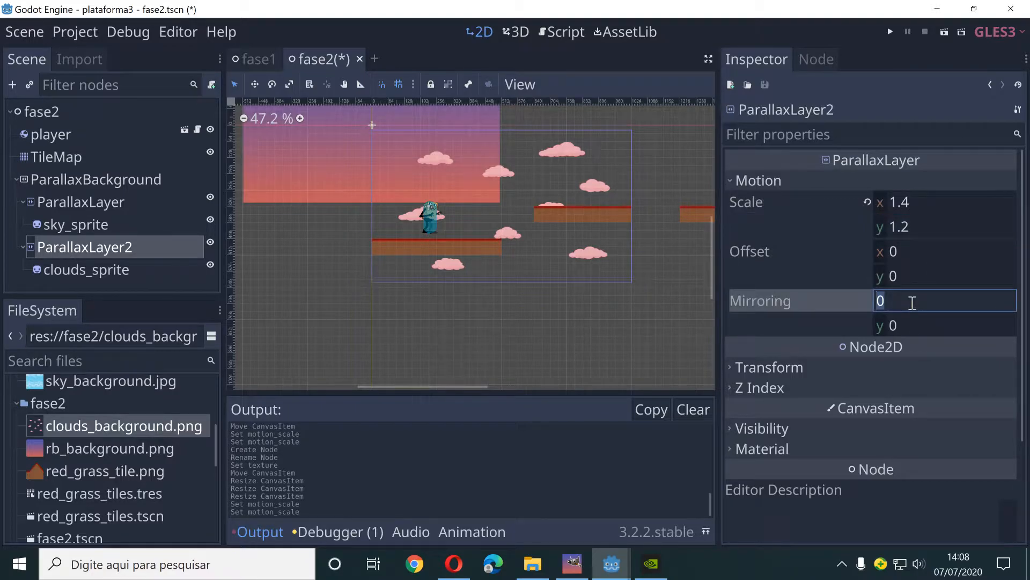
pyautogui.write('1024')
pyautogui.press('Return')
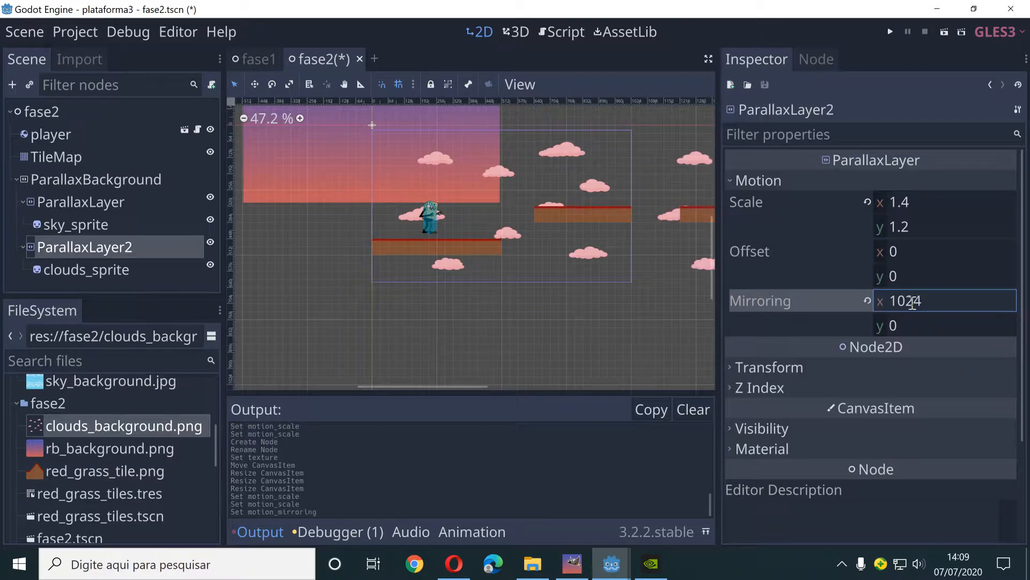
pyautogui.scroll(-1, 537, 288)
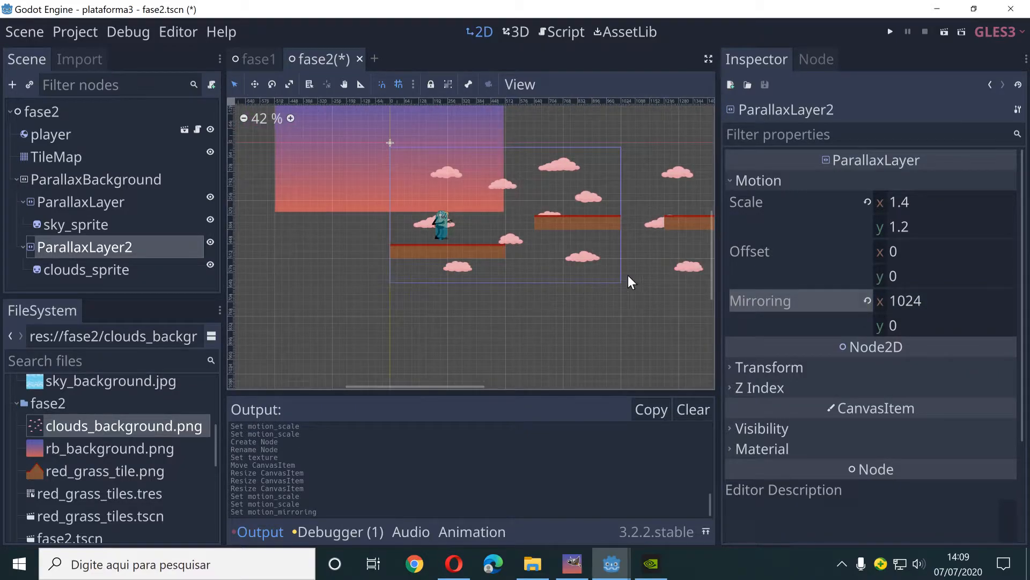
pyautogui.moveTo(627, 279); pyautogui.dragTo(496, 287, button='middle')
pyautogui.scroll(-3, 491, 283)
pyautogui.scroll(2, 499, 282)
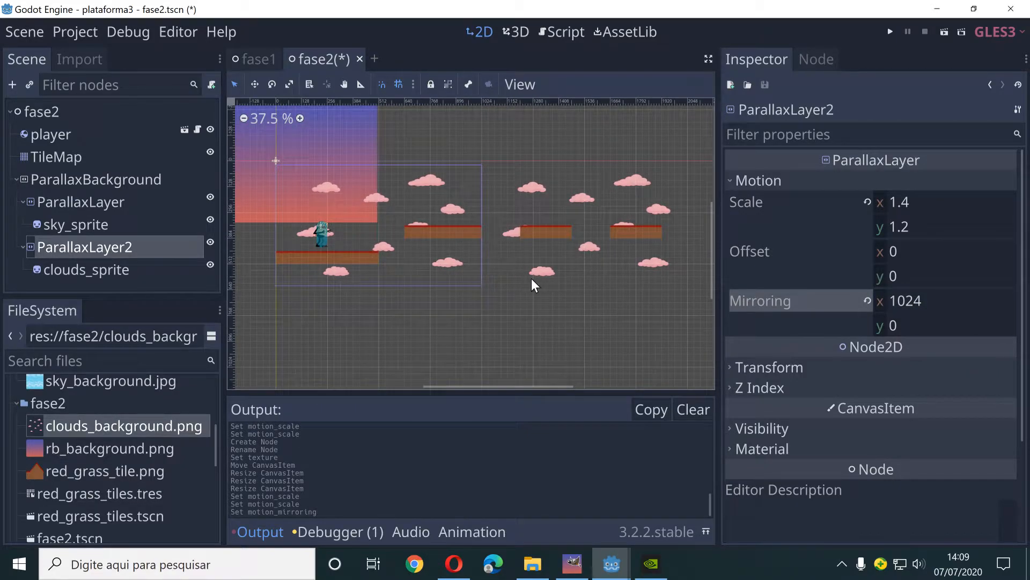
# Set the y motion mirroring of ParallaxLayer2 to 640 and save the fase2 scene.
pyautogui.click(923, 305)
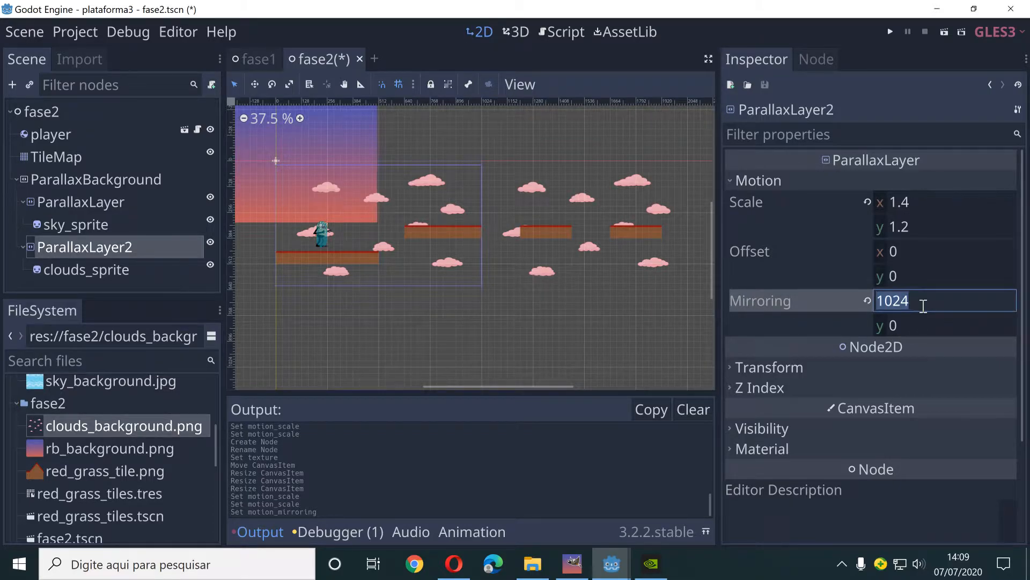
pyautogui.click(906, 327)
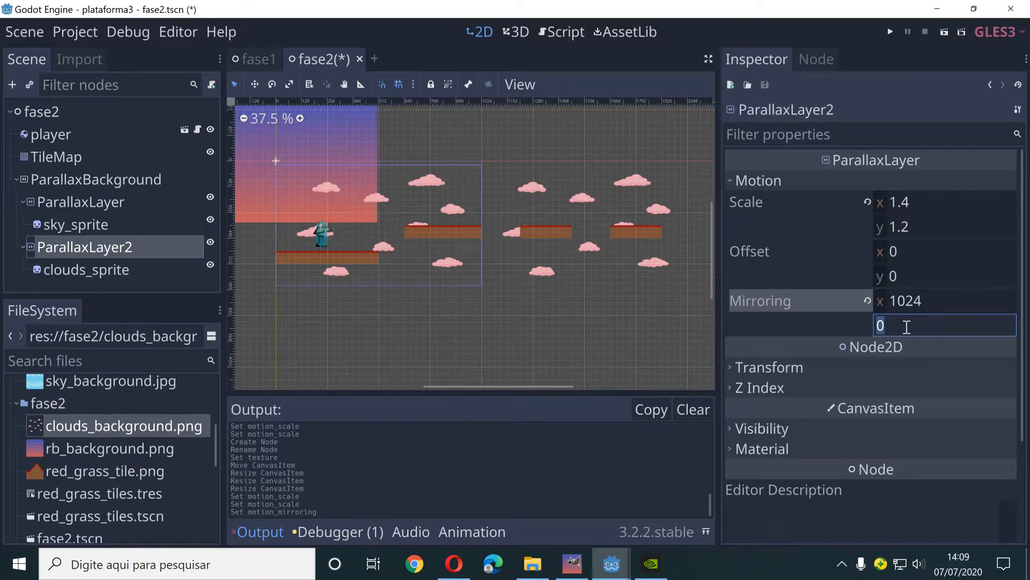
pyautogui.write('640')
pyautogui.press('Return')
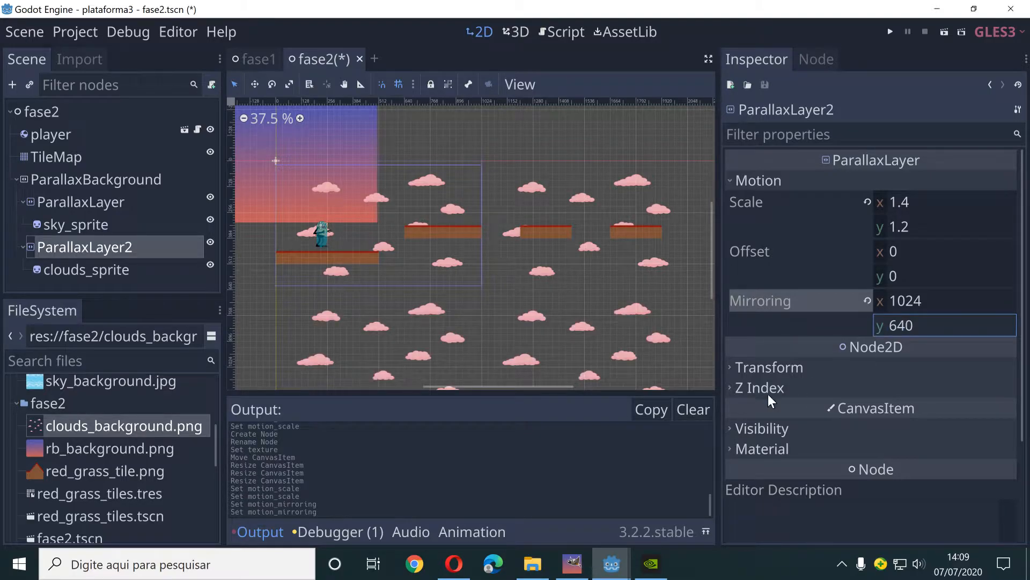
pyautogui.scroll(-2, 461, 252)
pyautogui.scroll(-1, 460, 258)
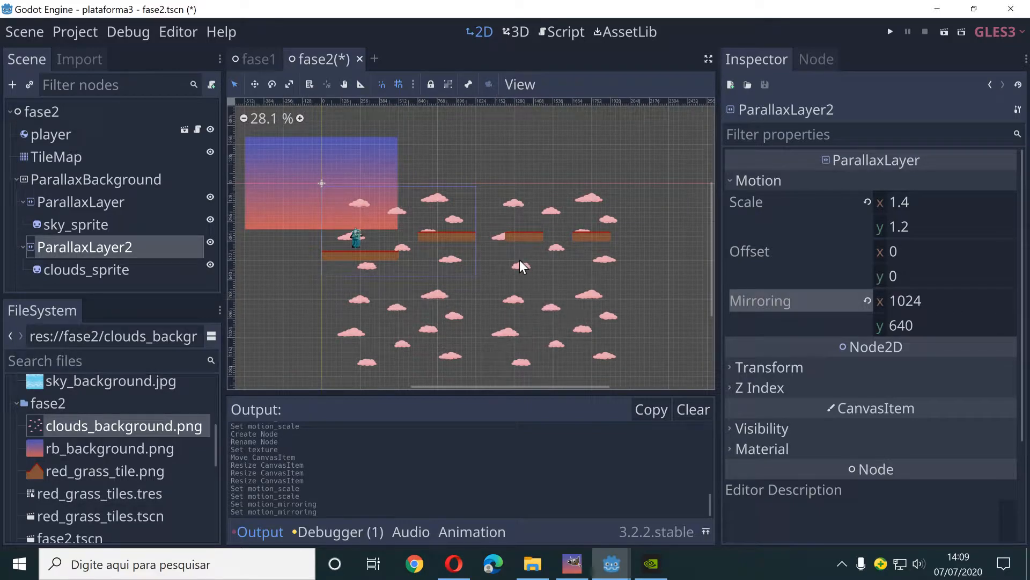
pyautogui.hotkey('ctrl', 's')
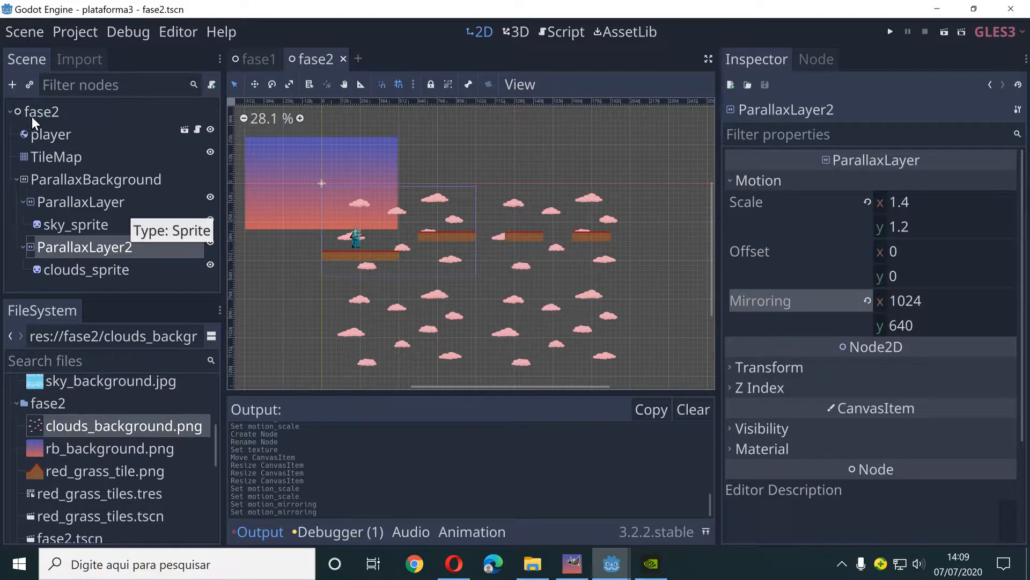
# Add an AudioStreamPlayer node as a child of the fase2 root node.
pyautogui.click(10, 101)
pyautogui.click(12, 85)
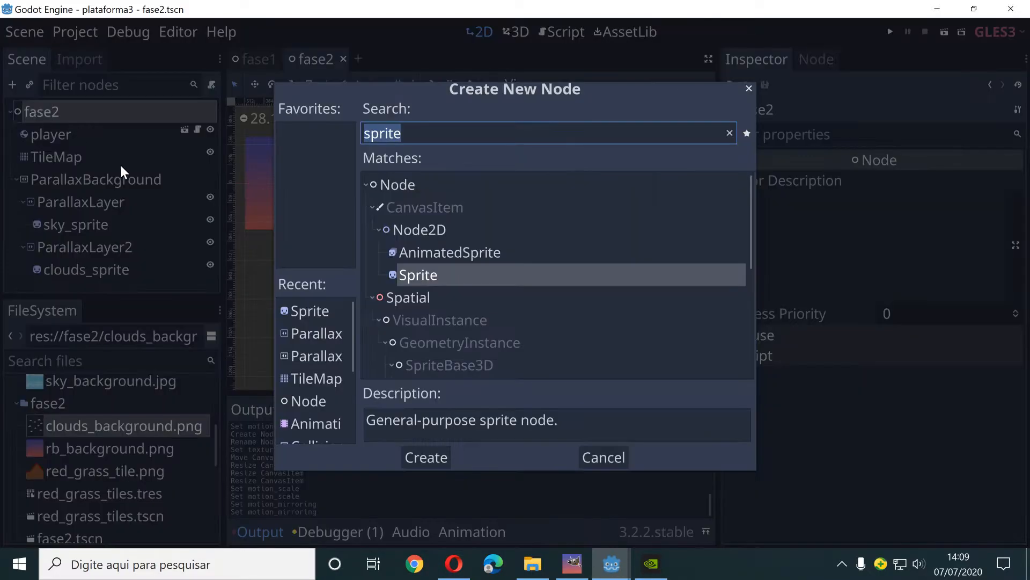
pyautogui.write('audio')
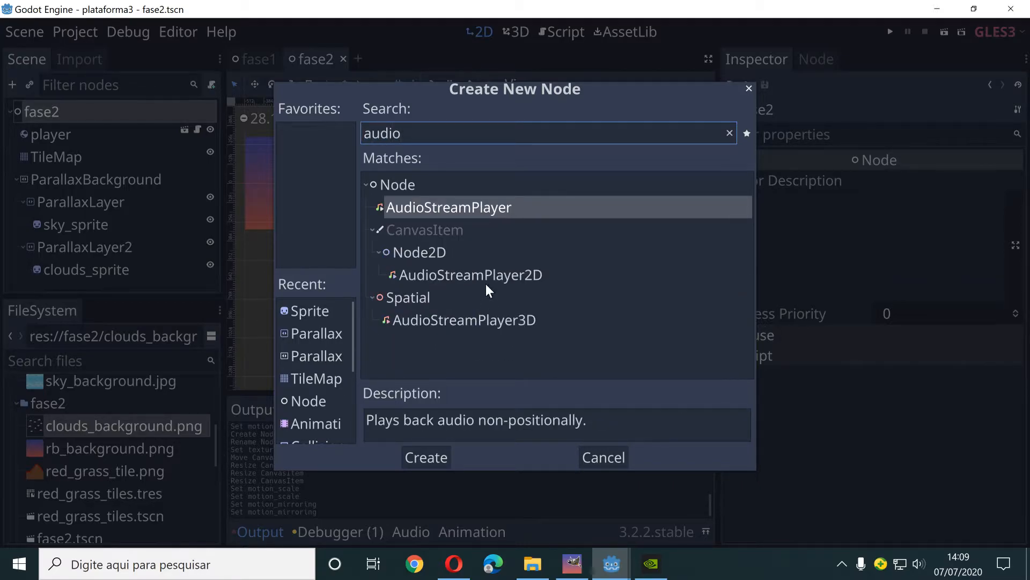
pyautogui.click(437, 455)
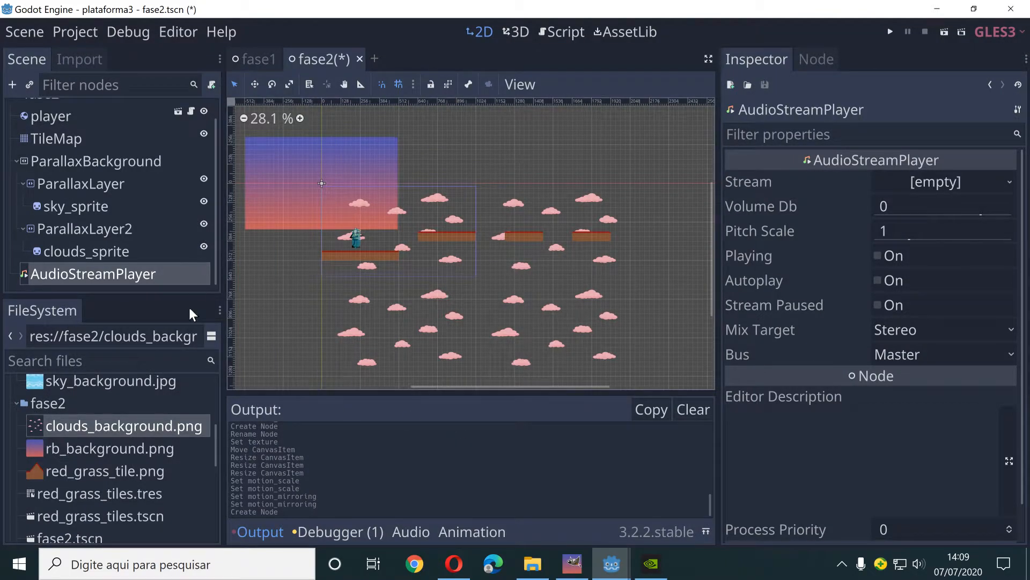
# Assign the bensound-creativeminds track from the sounds/musics folder as the AudioStreamPlayer's stream.
pyautogui.scroll(-6, 160, 455)
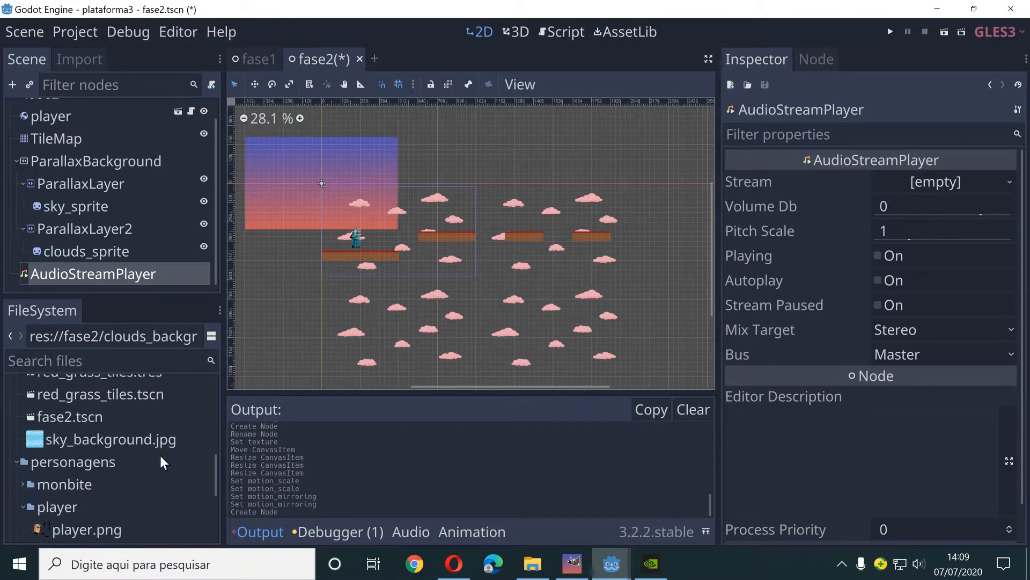
pyautogui.scroll(-2, 139, 467)
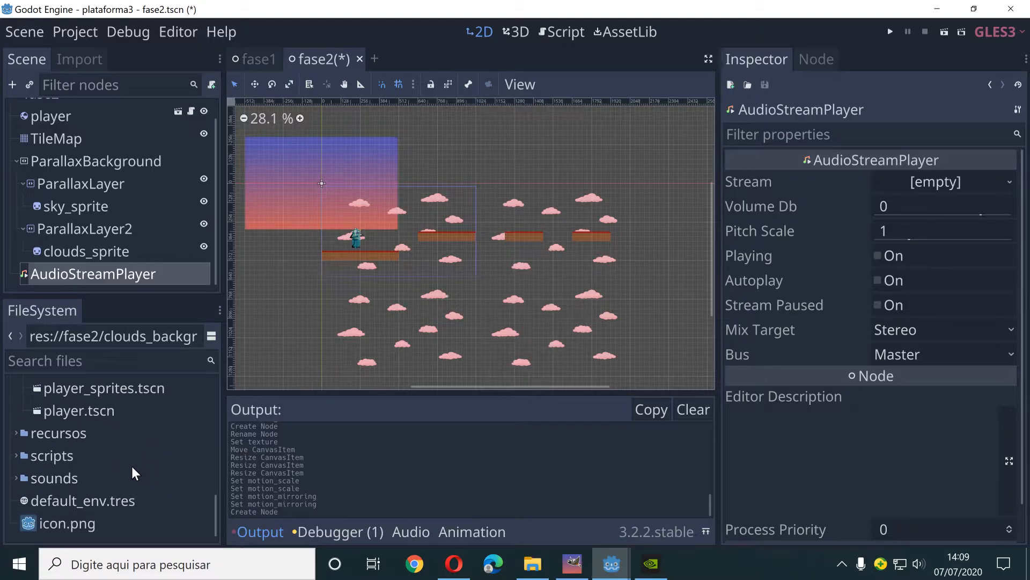
pyautogui.click(18, 477)
pyautogui.scroll(-2, 45, 478)
pyautogui.click(49, 460)
pyautogui.doubleClick(50, 459)
pyautogui.scroll(-2, 96, 463)
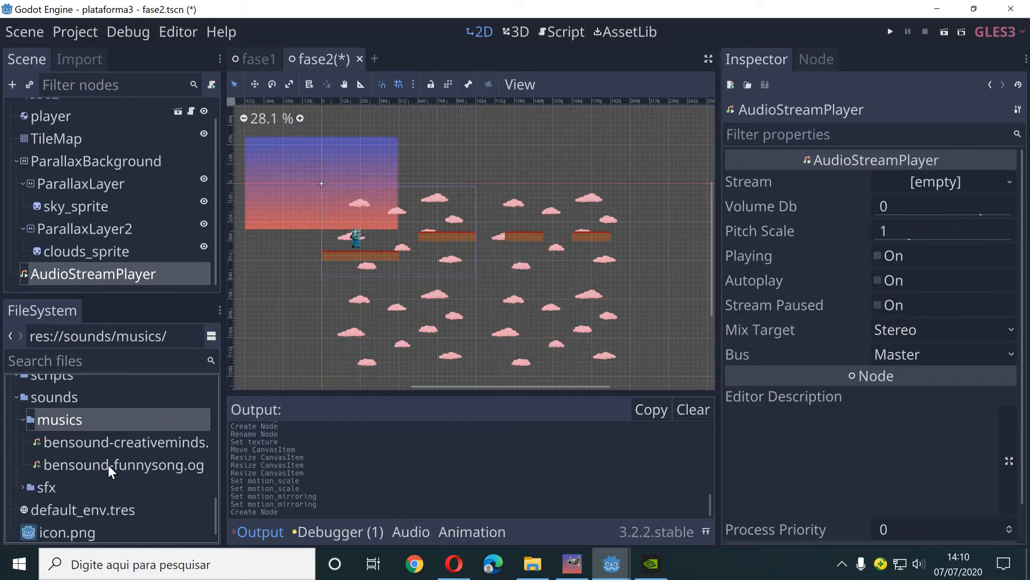
pyautogui.click(136, 447)
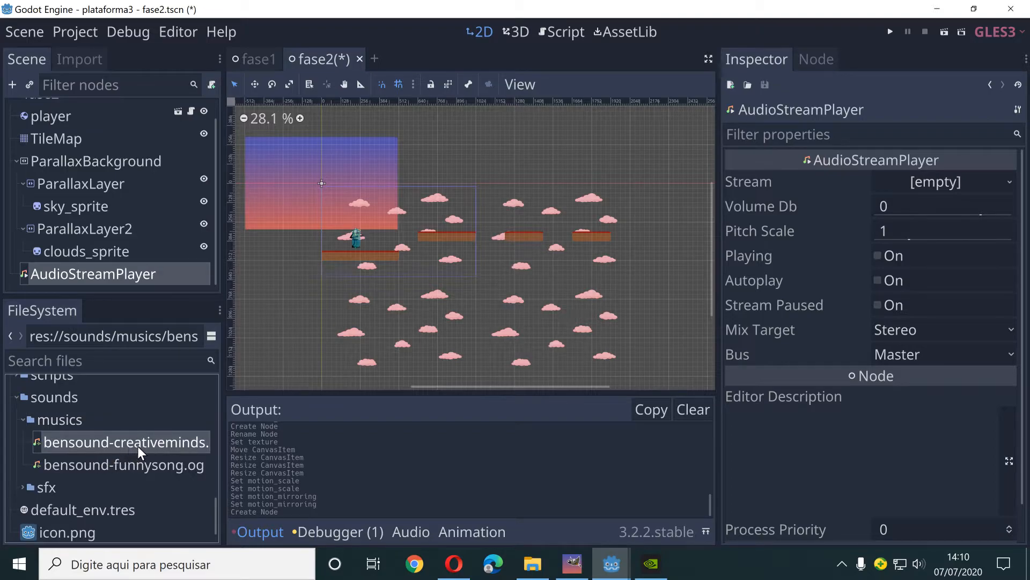
pyautogui.moveTo(138, 445); pyautogui.dragTo(913, 180)
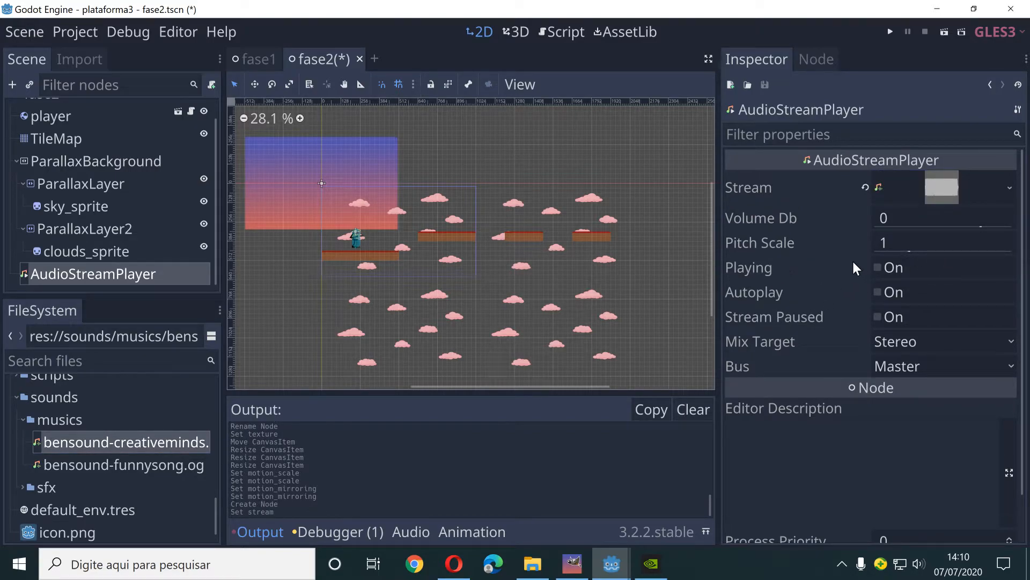
# Set the AudioStreamPlayer's volume to -20 dB and save the fase2 scene.
pyautogui.click(920, 220)
pyautogui.write('-20')
pyautogui.press('Return')
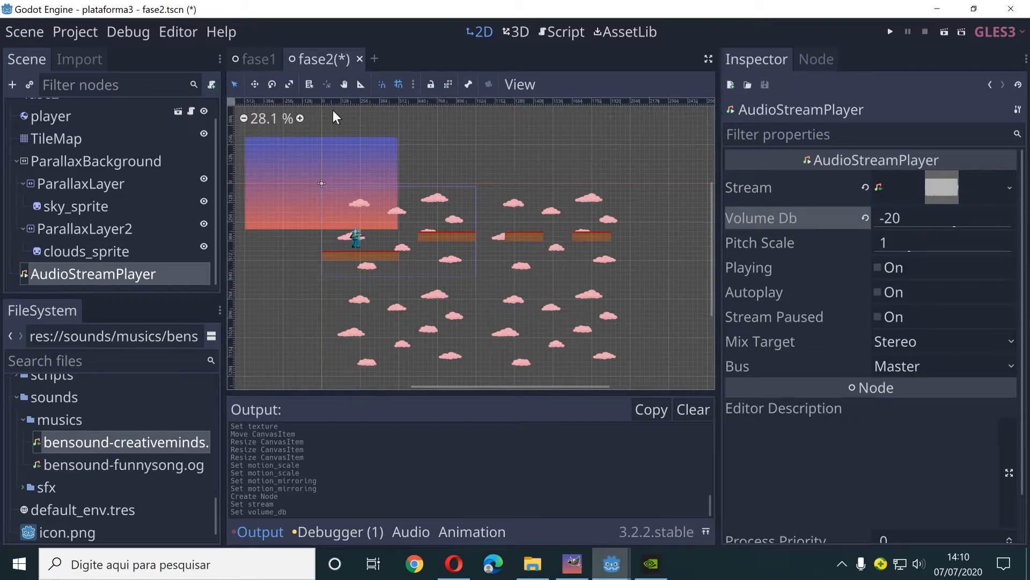
pyautogui.hotkey('ctrl', 's')
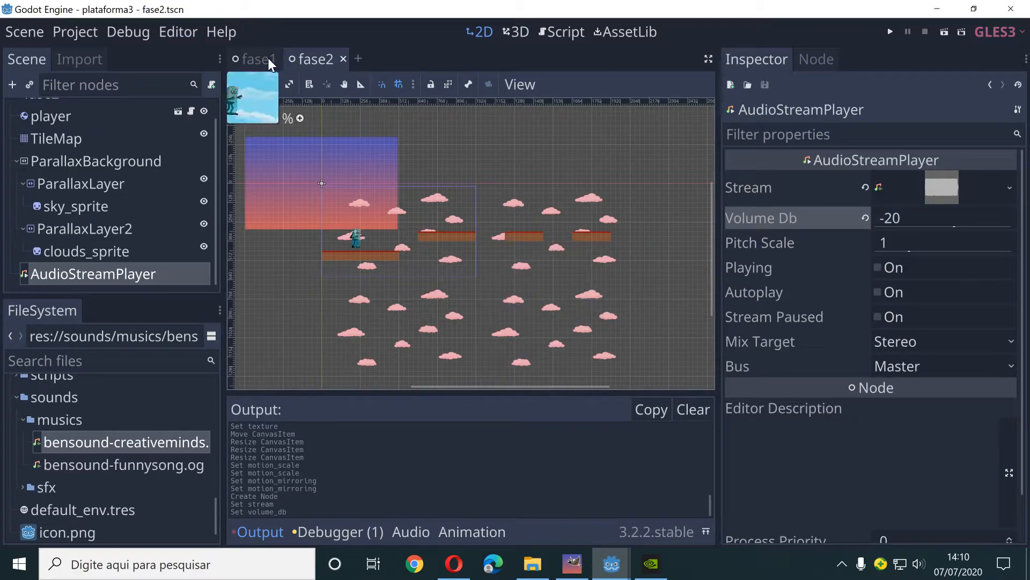
# Change the project's main scene to res://fase2/fase2.tscn in the project's run settings.
pyautogui.click(79, 33)
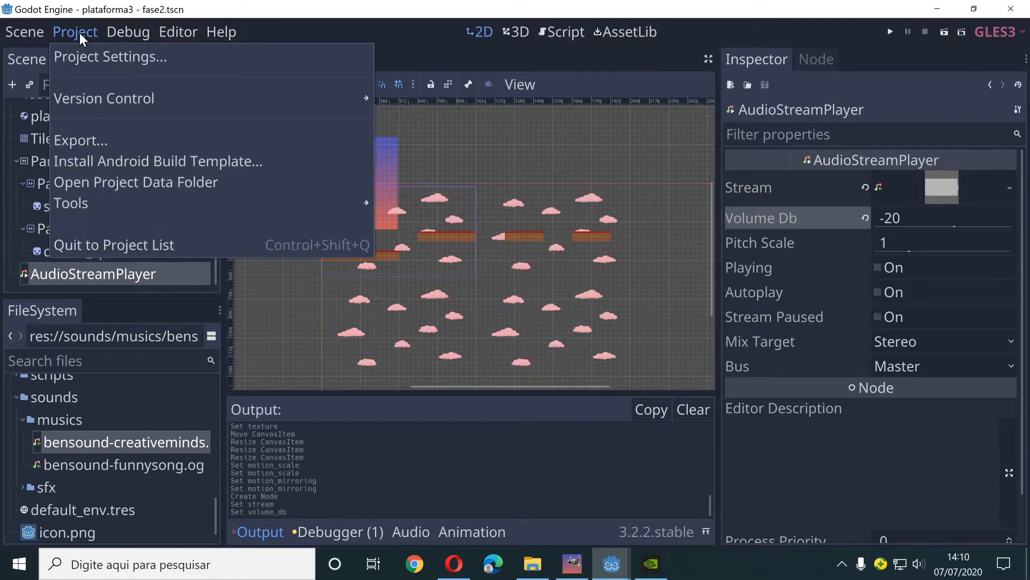
pyautogui.click(113, 57)
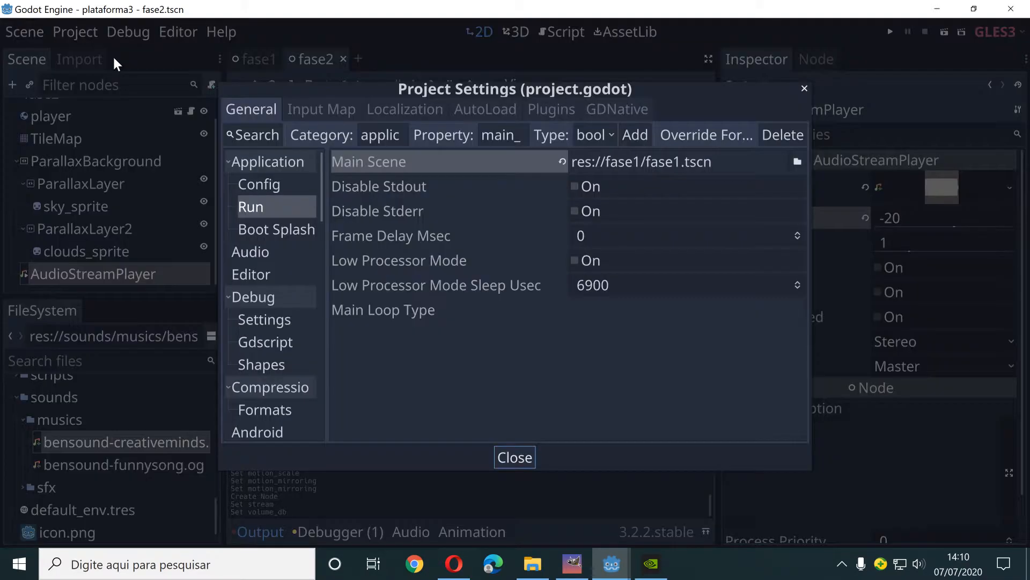
pyautogui.click(642, 162)
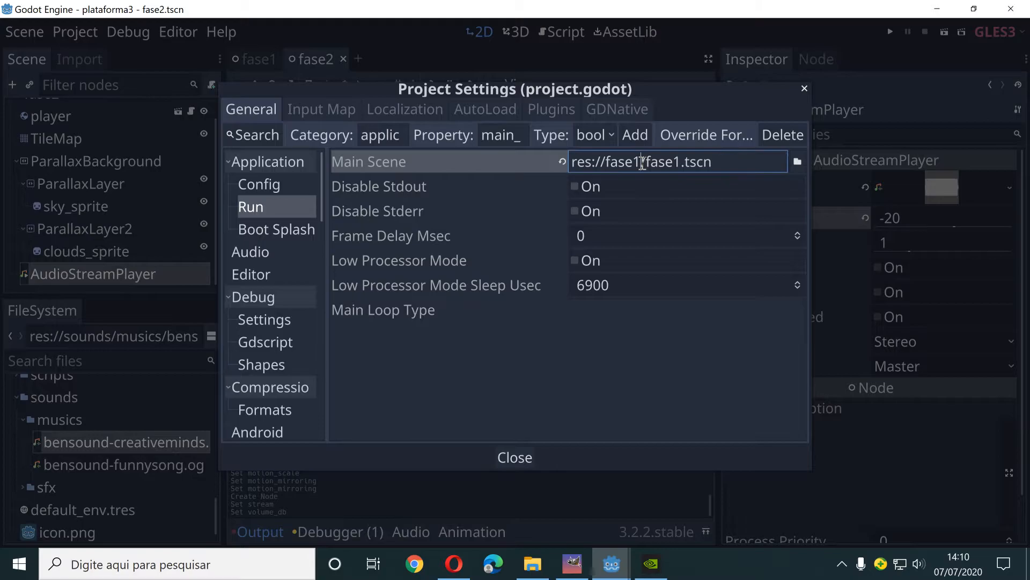
pyautogui.press('BackSpace')
pyautogui.write('2')
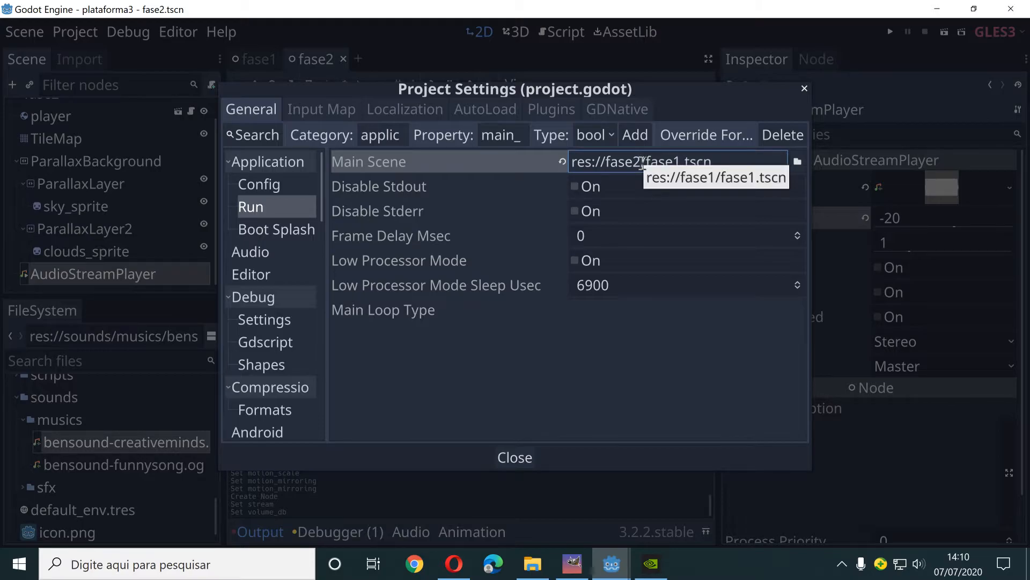
pyautogui.click(682, 162)
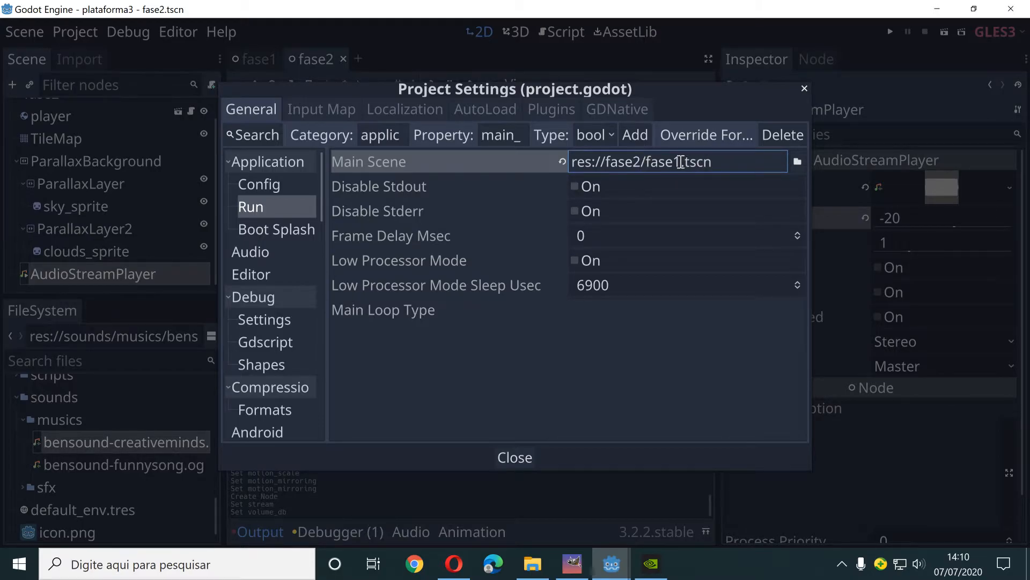
pyautogui.press('BackSpace')
pyautogui.write('2')
pyautogui.press('Return')
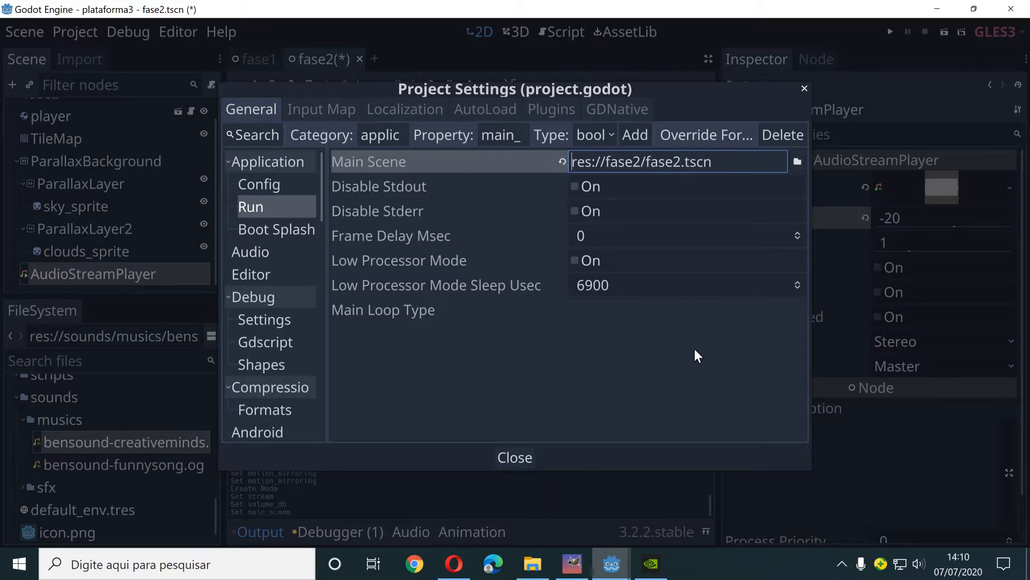
pyautogui.click(526, 458)
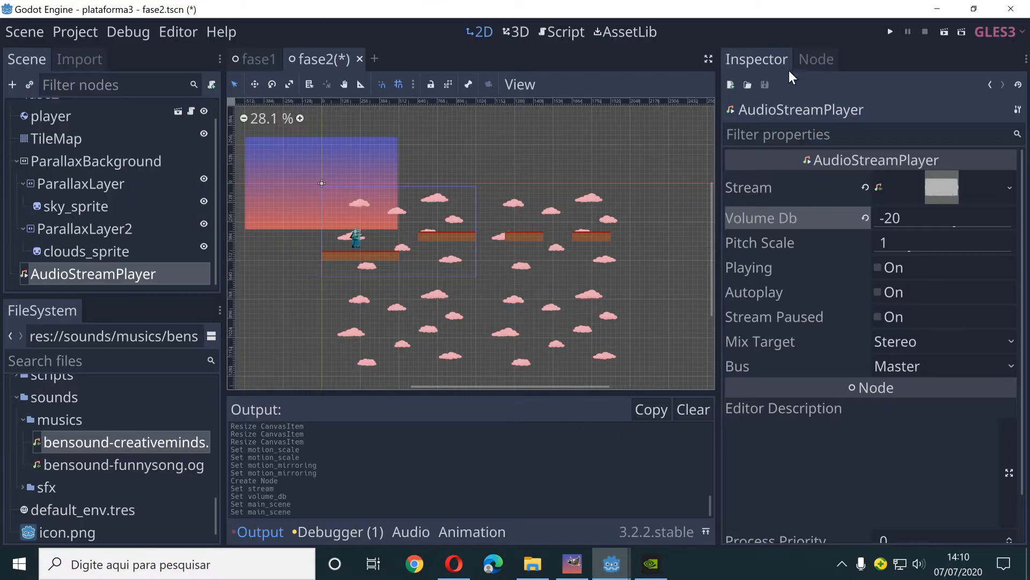
# Run the project with the game window maximized to check the player and the music, and close the game.
pyautogui.click(891, 32)
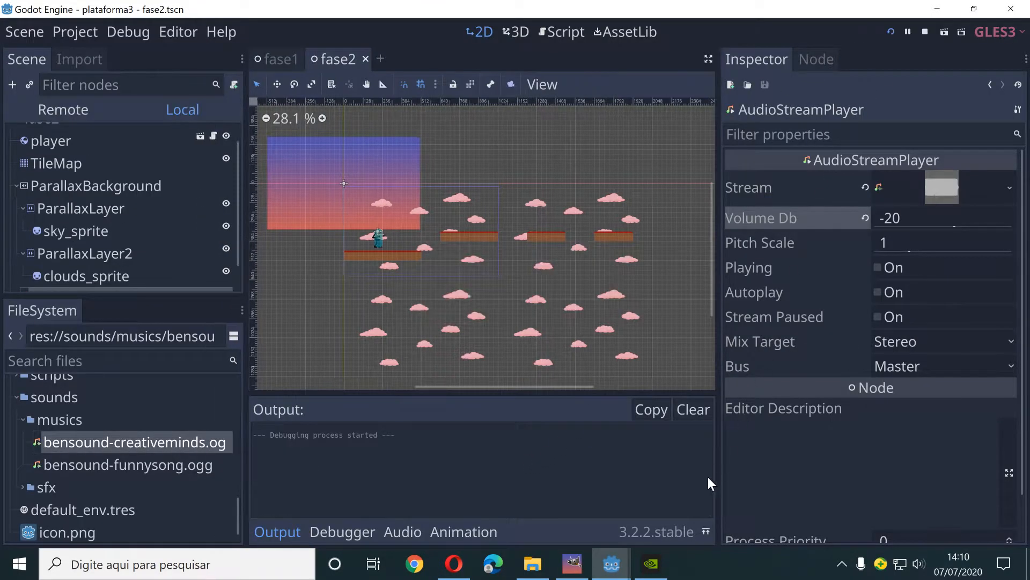
pyautogui.moveTo(635, 572)
pyautogui.moveTo(611, 558)
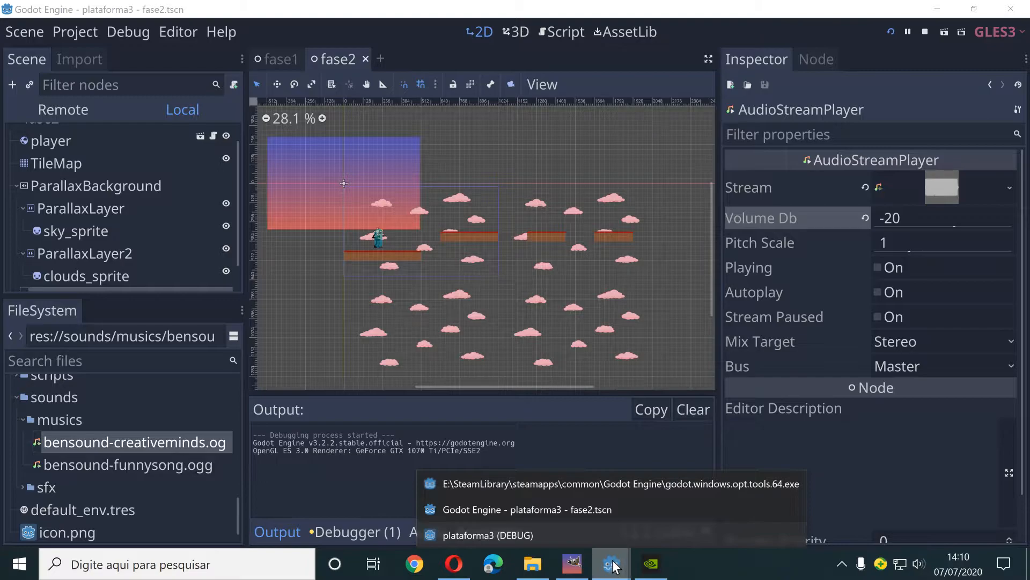
pyautogui.rightClick(610, 533)
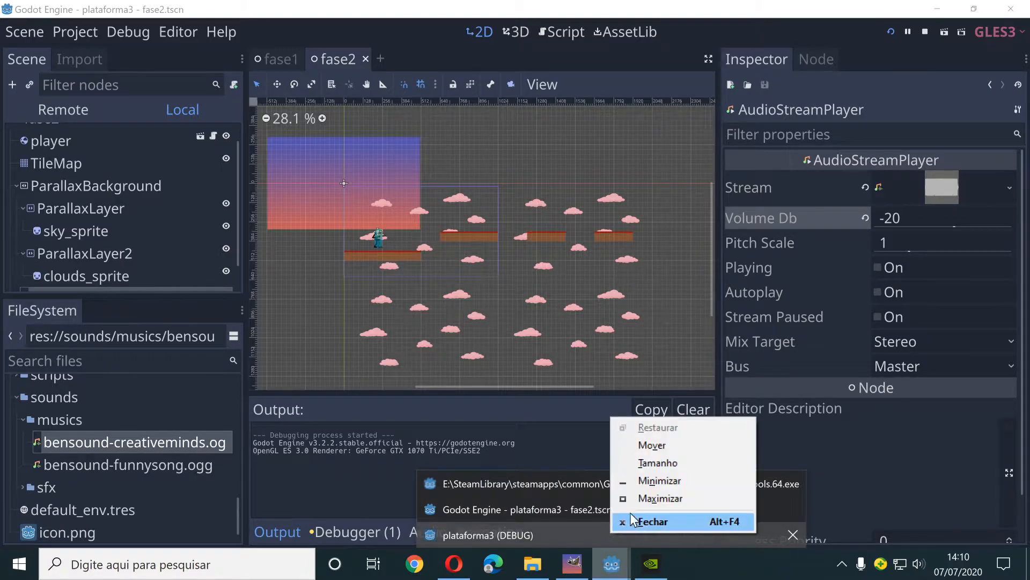
pyautogui.click(646, 498)
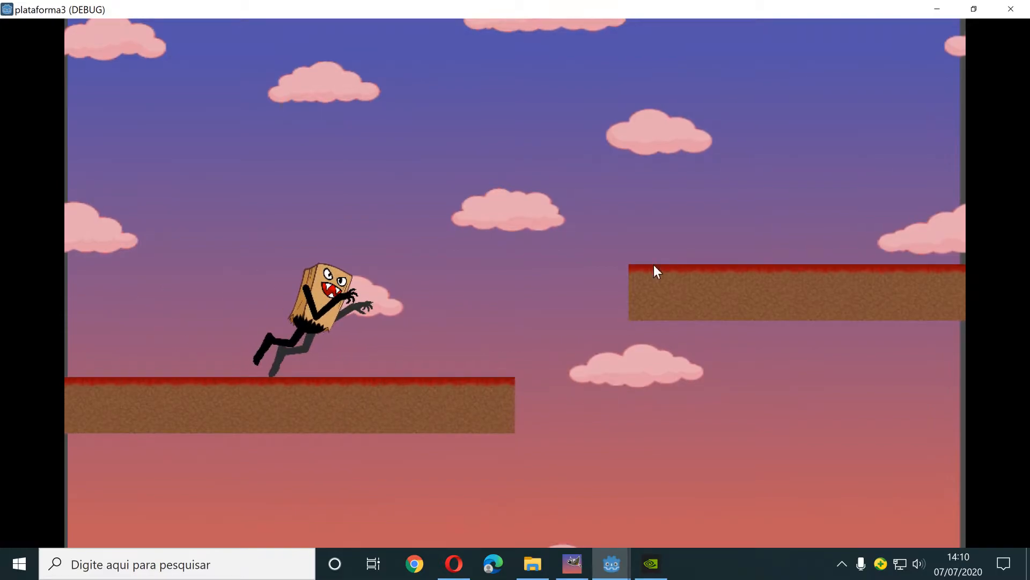
pyautogui.click(1011, 9)
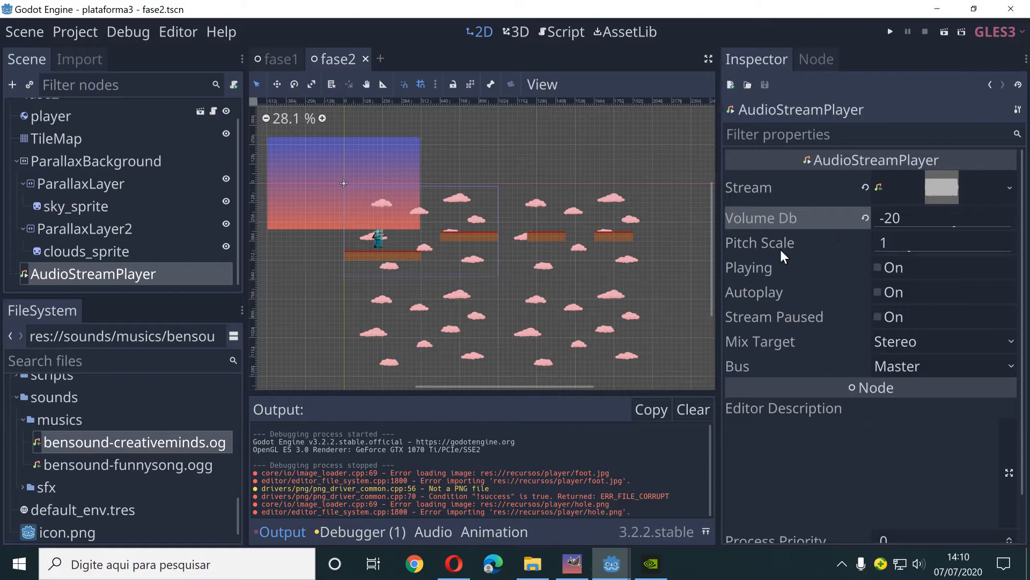
# Add the TileMap node to a group named solid.
pyautogui.moveTo(782, 255)
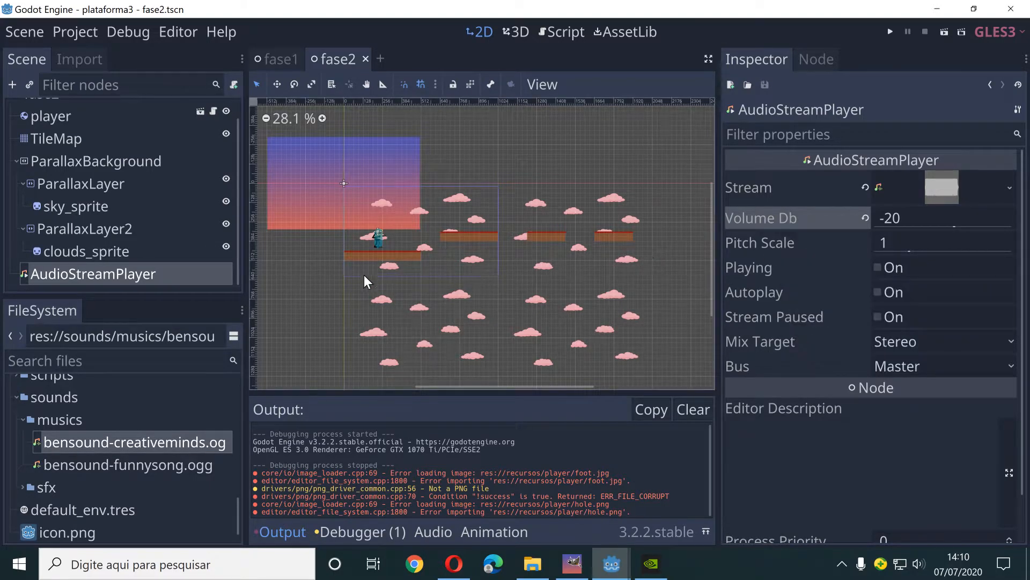
pyautogui.scroll(1, 105, 201)
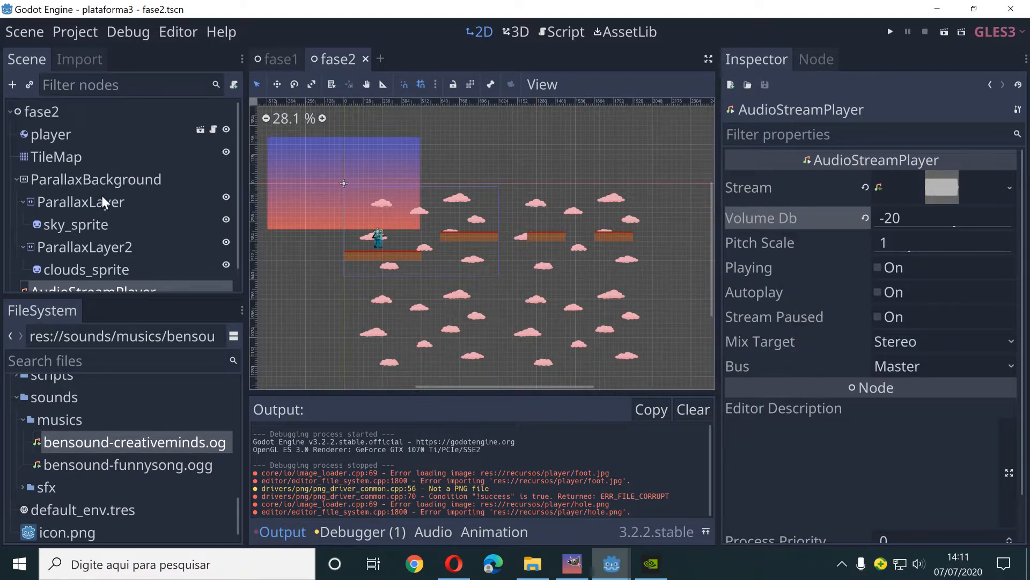
pyautogui.click(57, 155)
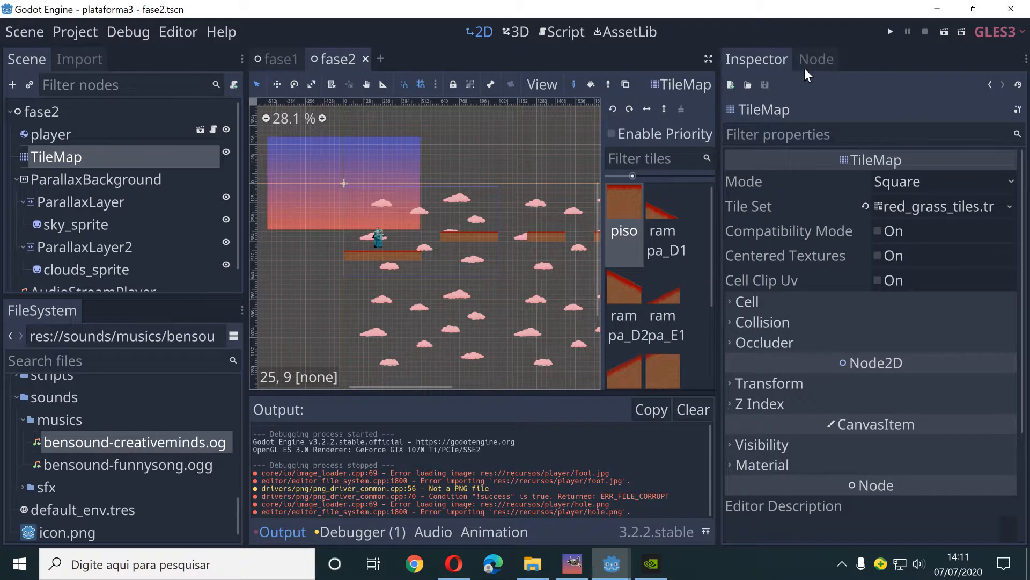
pyautogui.click(818, 59)
pyautogui.click(843, 133)
pyautogui.write('solid')
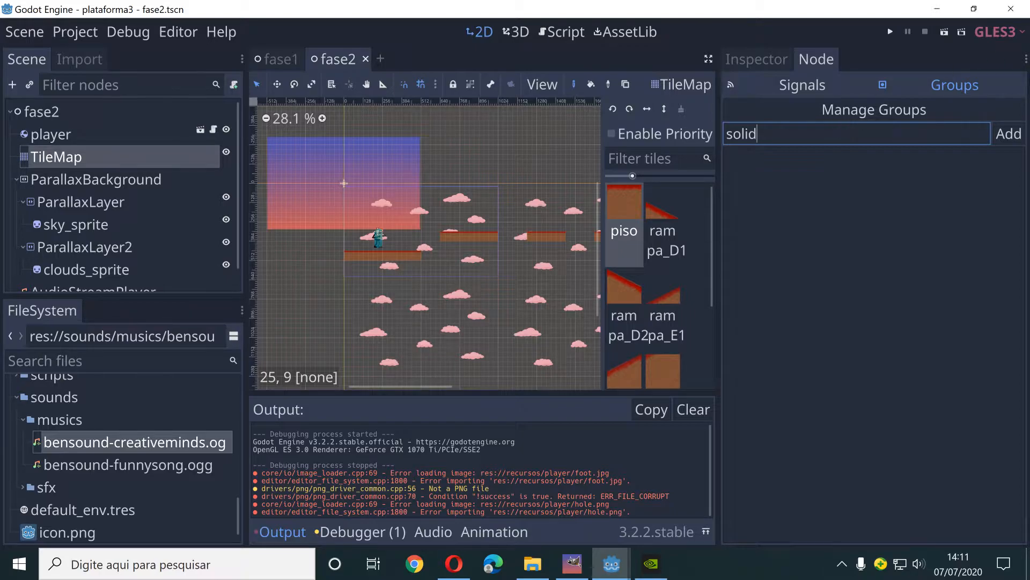
pyautogui.click(1019, 141)
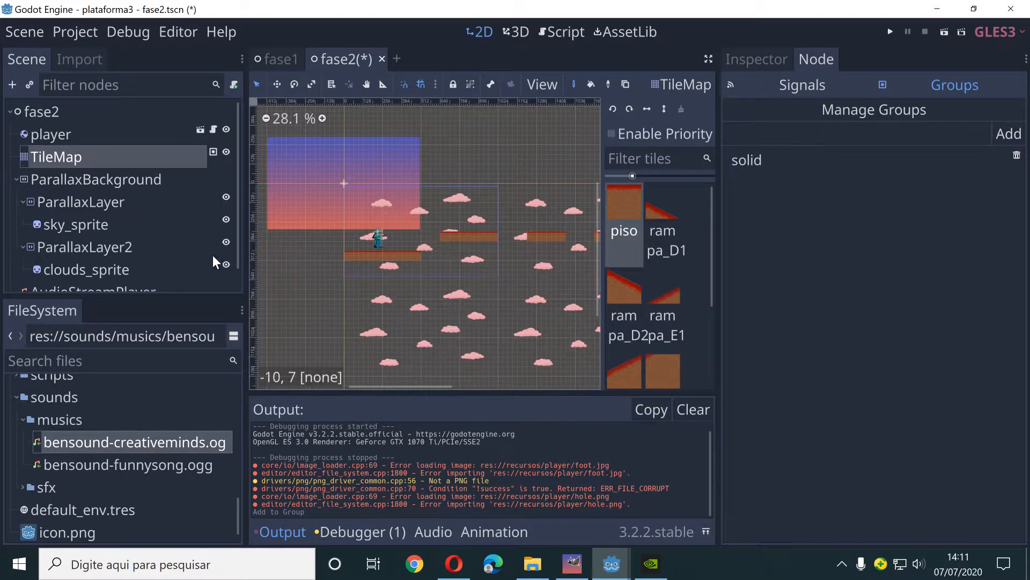
# Enable Autoplay on the AudioStreamPlayer node.
pyautogui.scroll(-1, 153, 247)
pyautogui.click(102, 281)
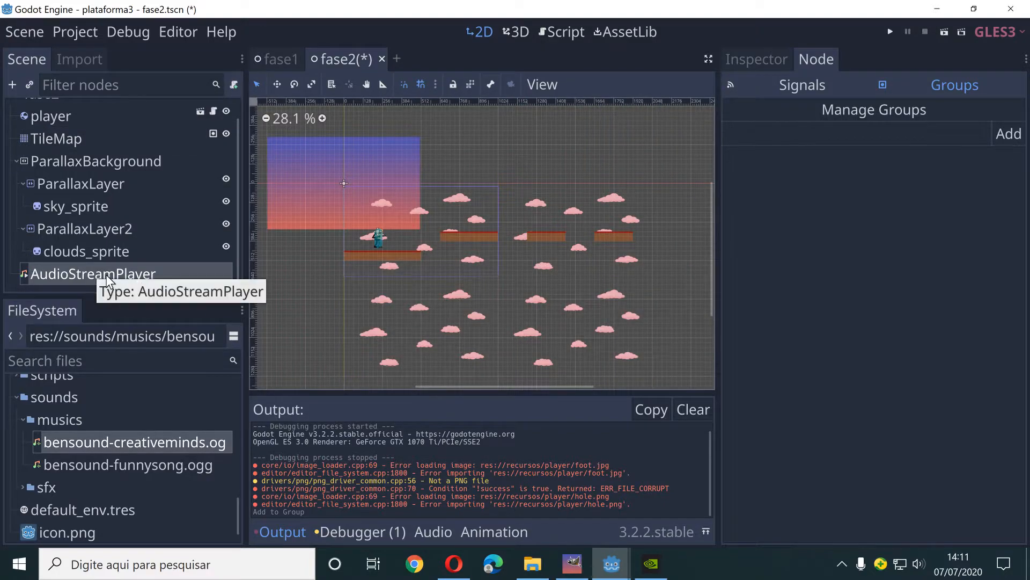
pyautogui.click(762, 58)
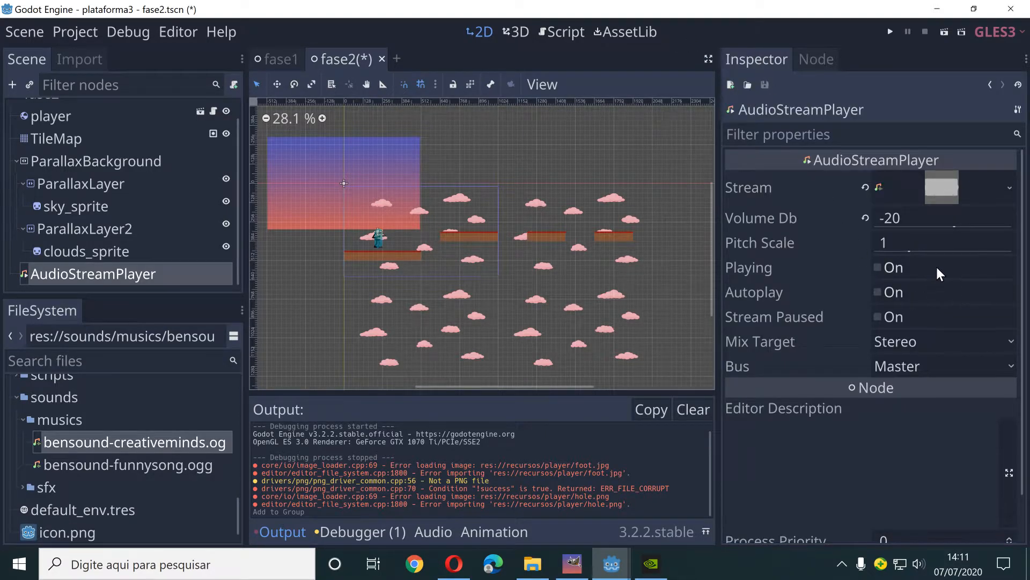
pyautogui.click(881, 292)
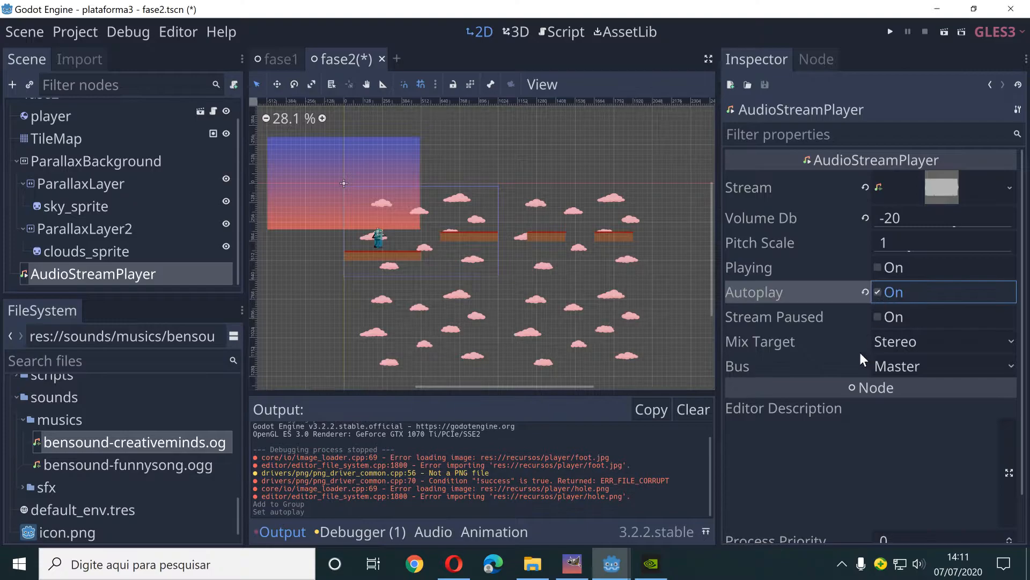
# Run the project maximized and test the player's movement and jumps across the red grass platforms in both directions.
pyautogui.click(892, 33)
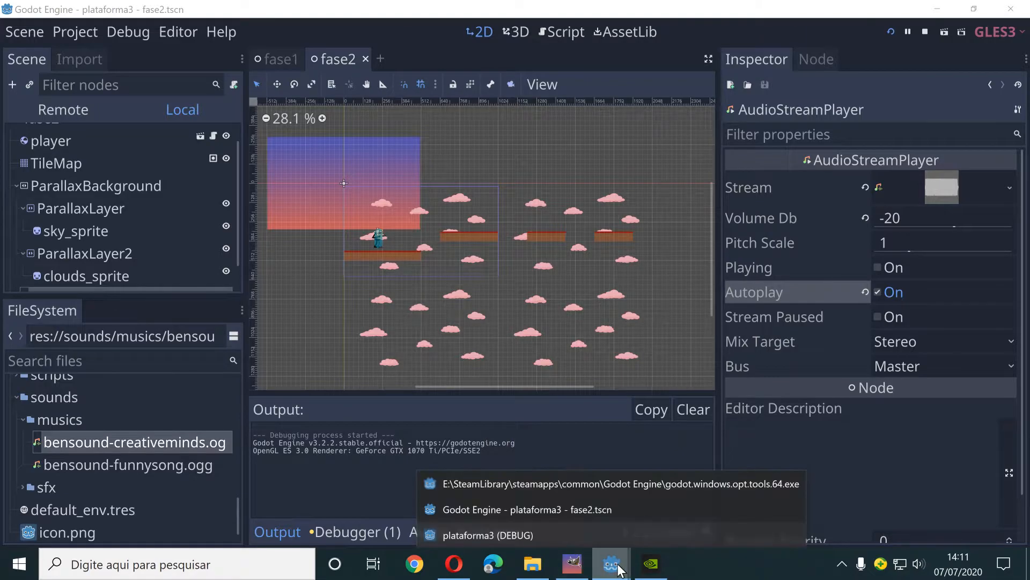
pyautogui.rightClick(608, 535)
pyautogui.click(655, 503)
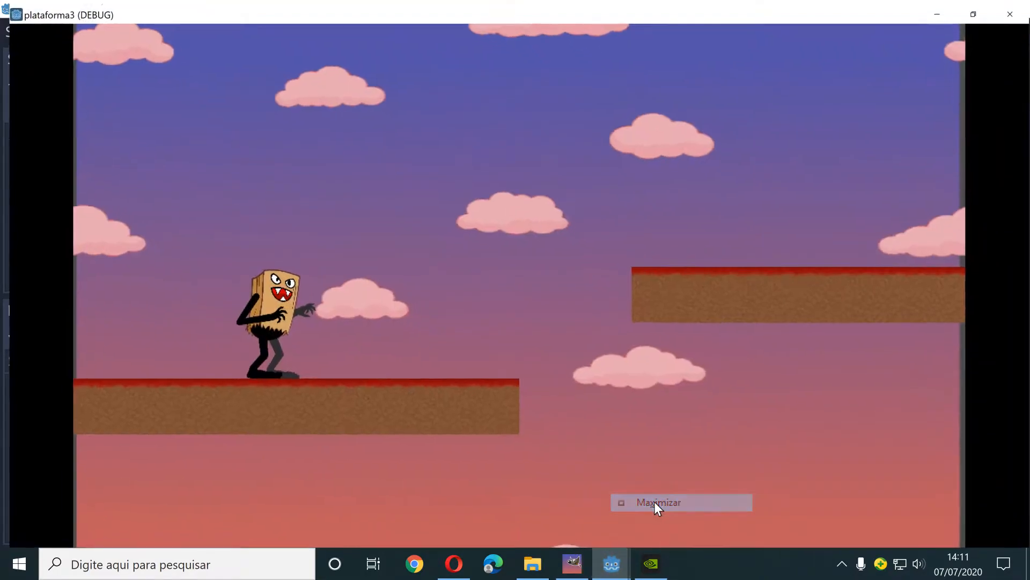
pyautogui.press('Right')
pyautogui.press('space')
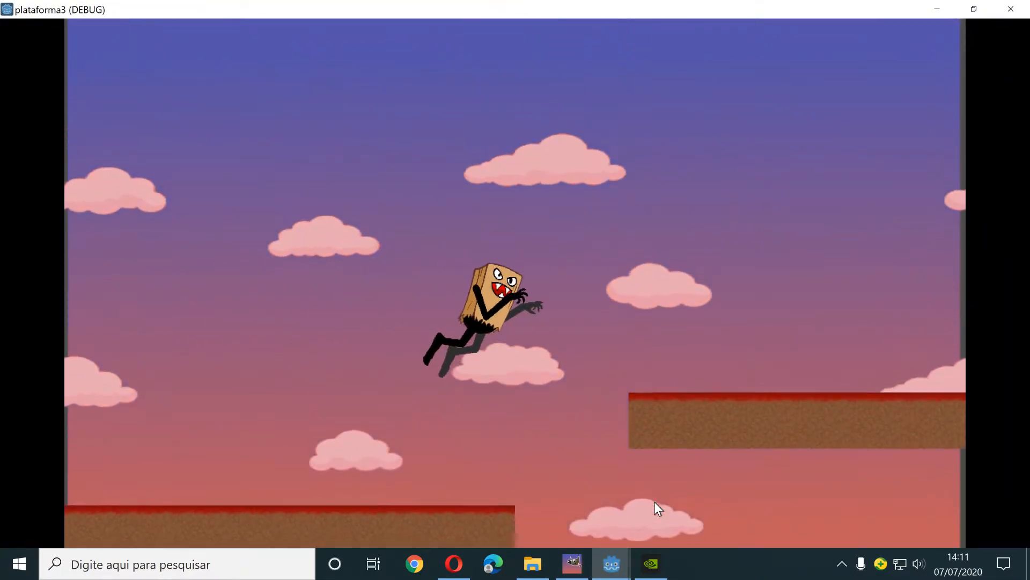
pyautogui.press('space')
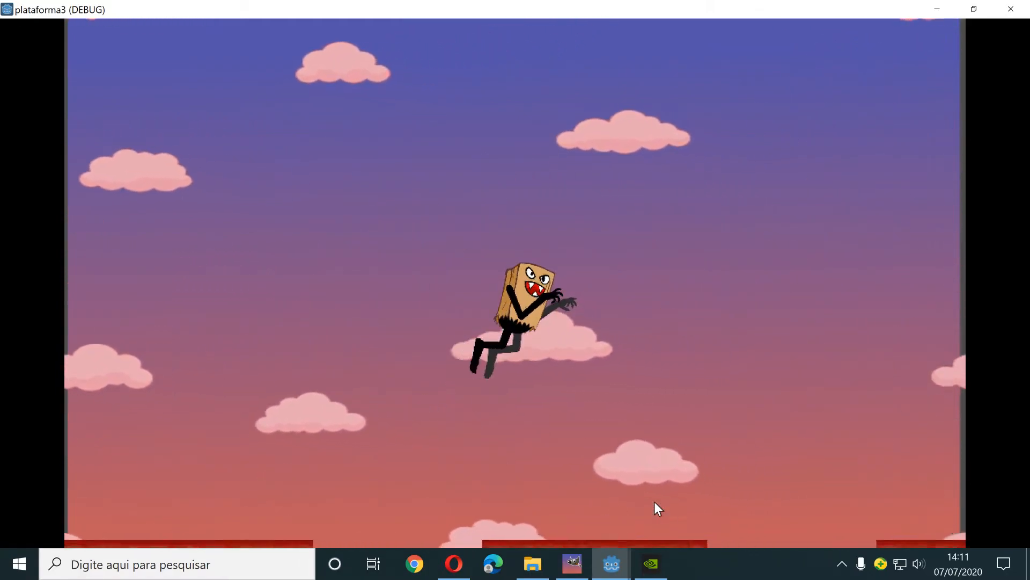
pyautogui.press('Left')
pyautogui.press('space')
pyautogui.press('space')
pyautogui.press('Right')
pyautogui.press('space')
pyautogui.press('space')
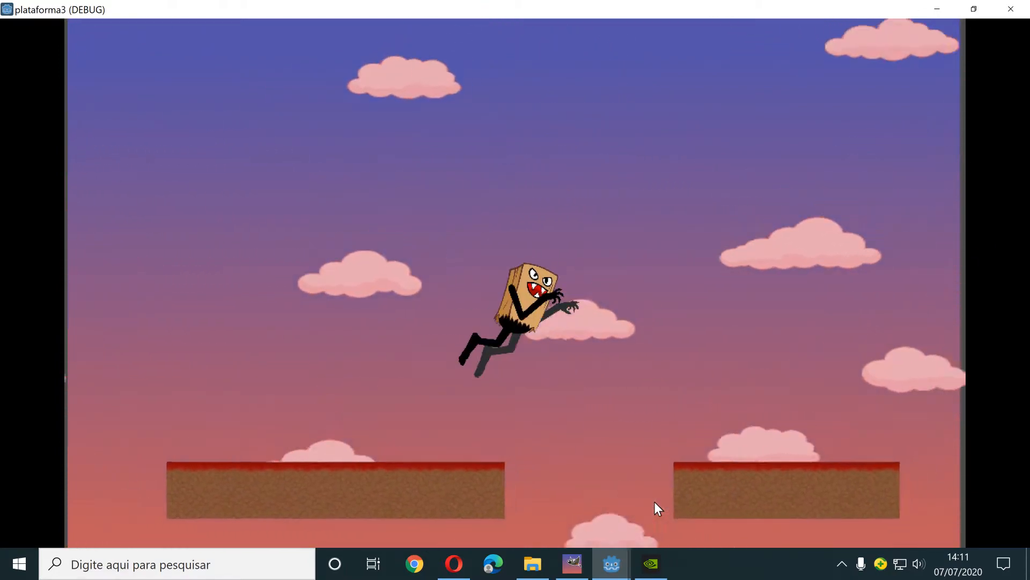
# Keep moving and jumping the player between the red grass platforms to check the moving clouds, and close the game.
pyautogui.press('Left')
pyautogui.press('Right')
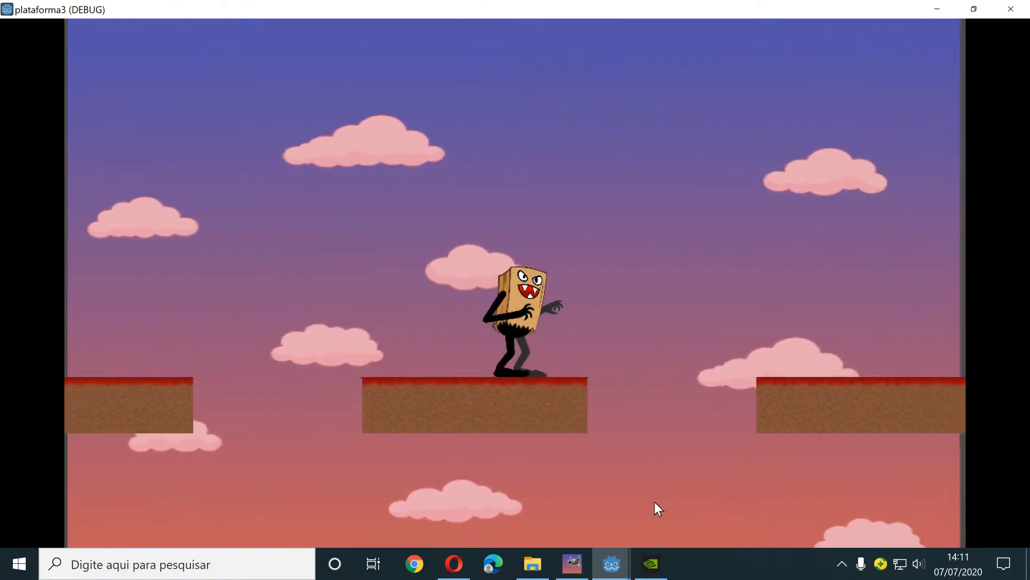
pyautogui.press('space')
pyautogui.press('Left')
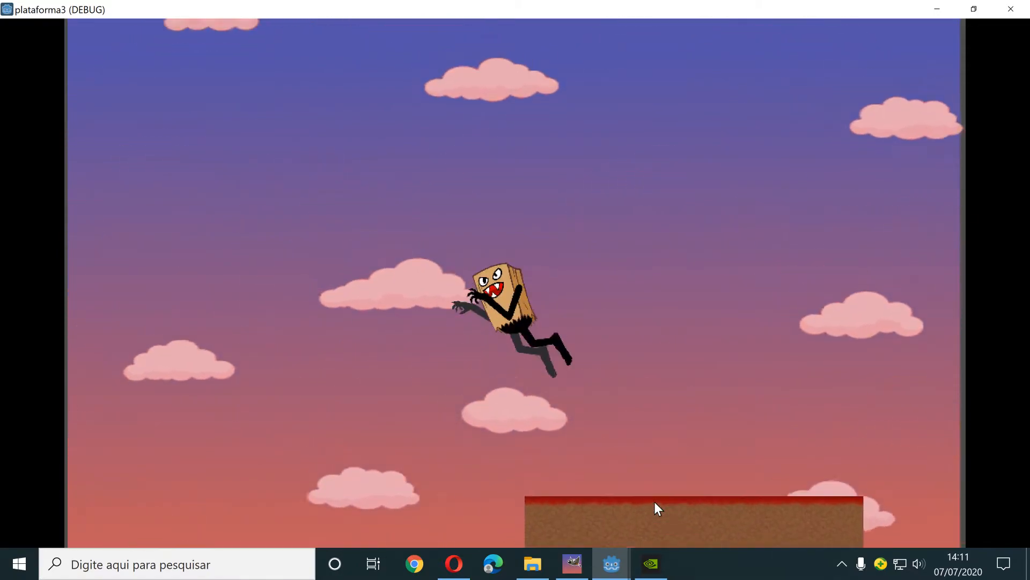
pyautogui.press('Right')
pyautogui.press('Right')
pyautogui.press('space')
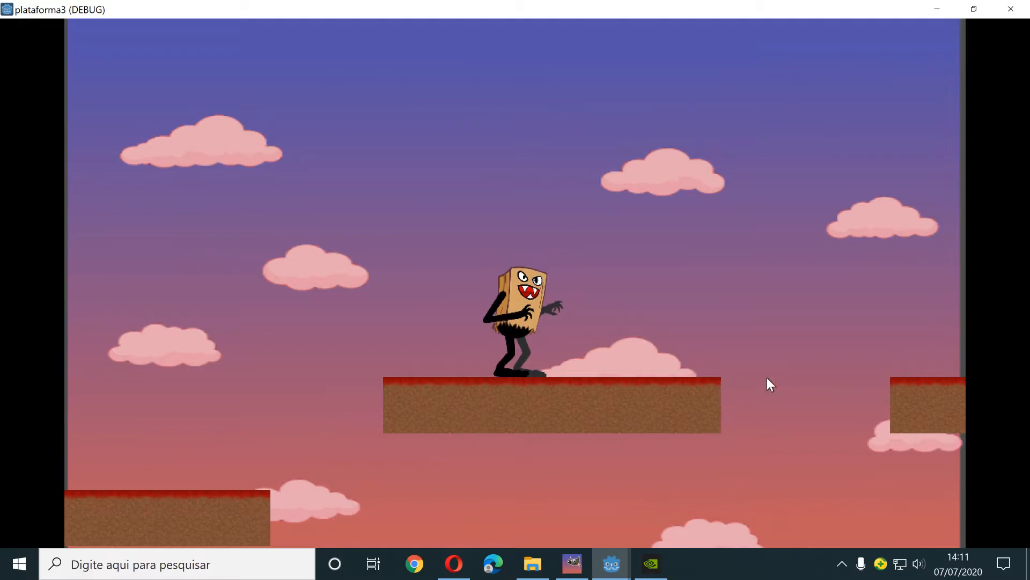
pyautogui.click(1011, 10)
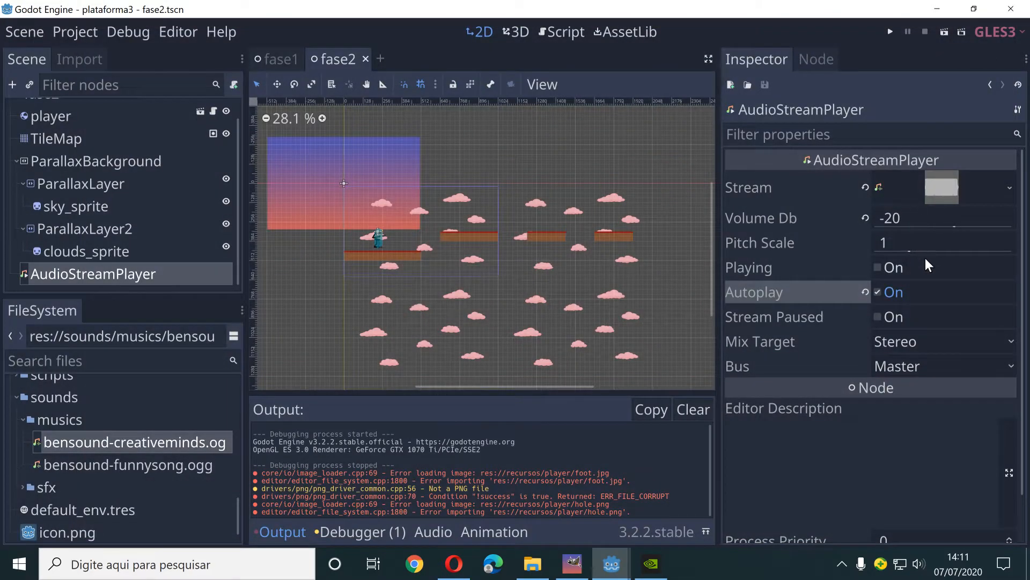
# Reduce the horizontal motion mirroring of ParallaxLayer2, trying 1000 and settling on 980.
pyautogui.click(79, 229)
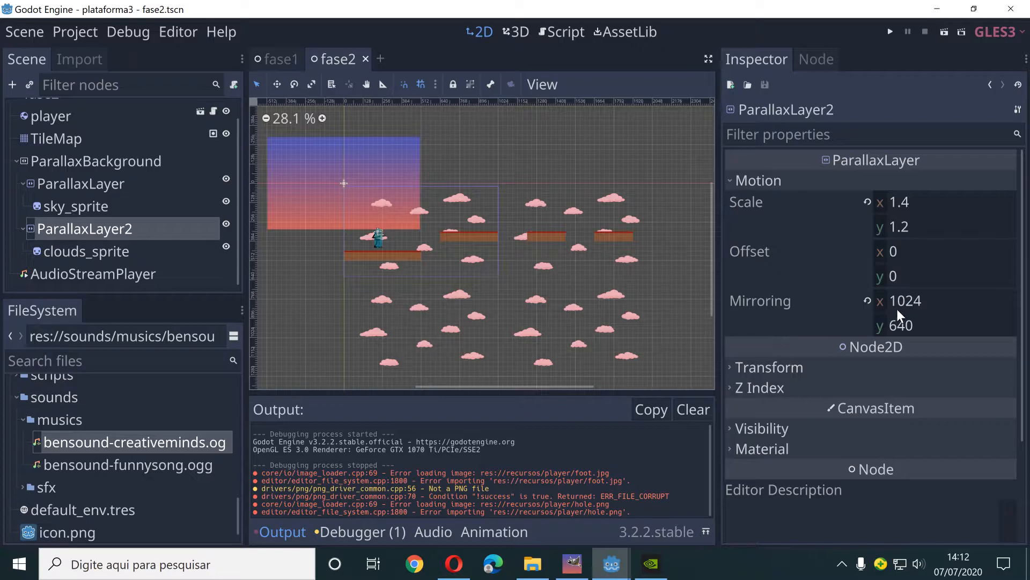
pyautogui.click(918, 301)
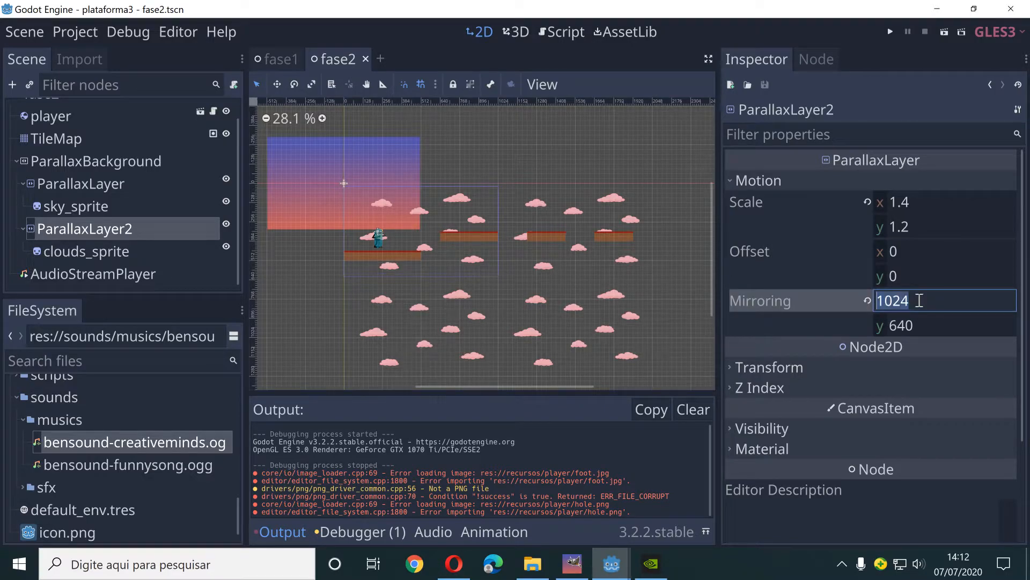
pyautogui.write('1000')
pyautogui.press('Return')
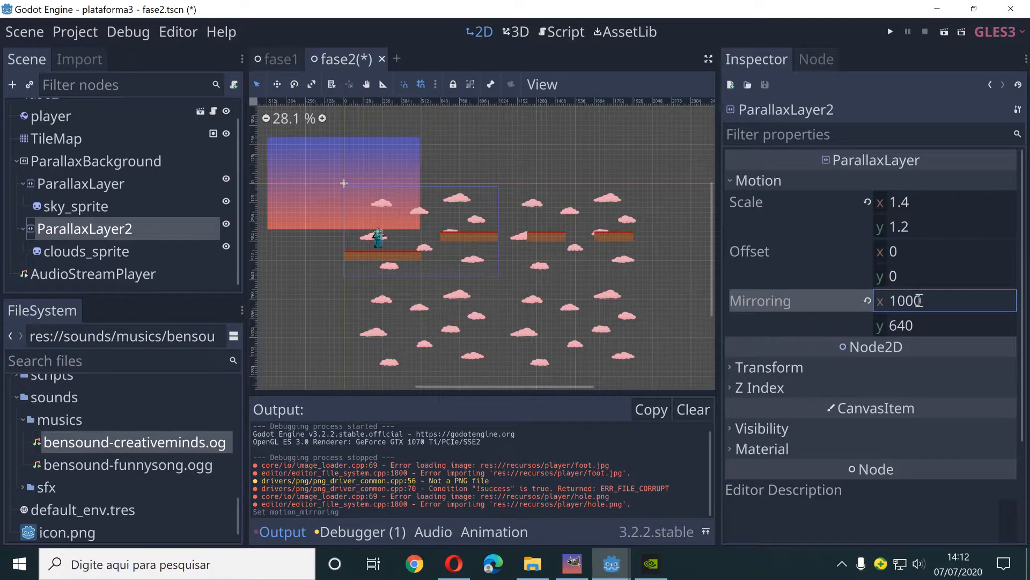
pyautogui.click(919, 300)
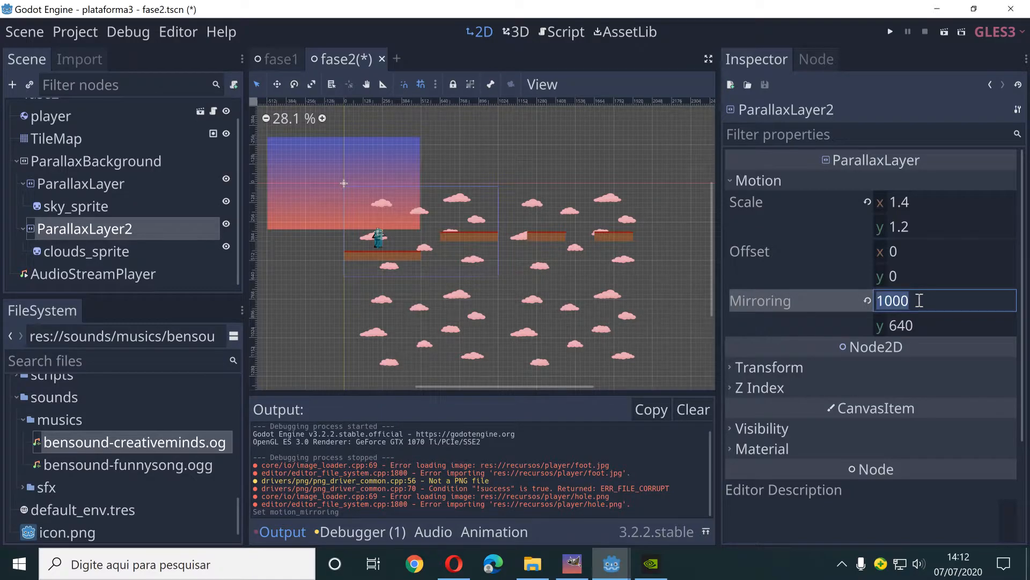
pyautogui.write('980')
pyautogui.press('Return')
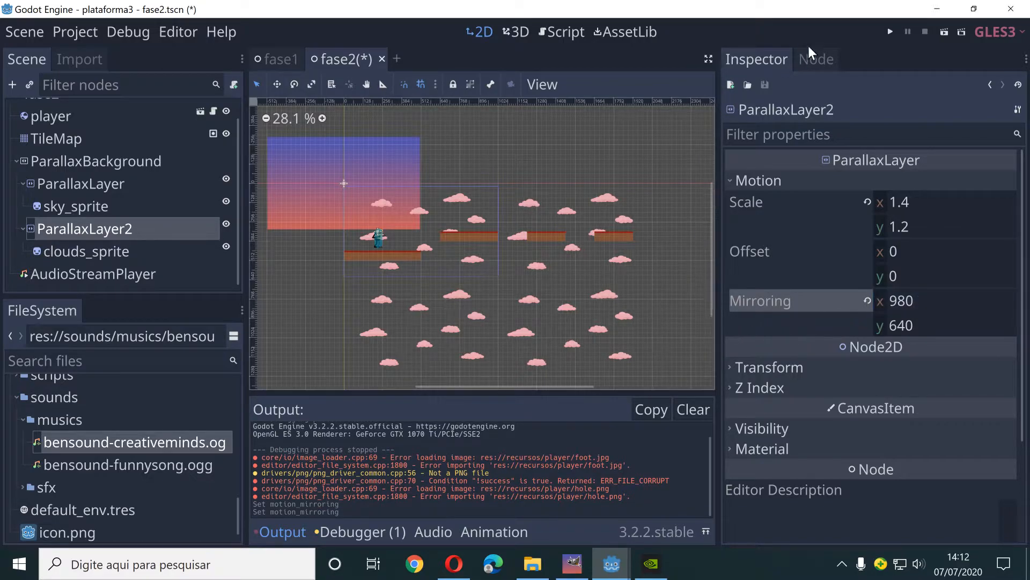
# Save and run the project with the game window maximized.
pyautogui.click(890, 32)
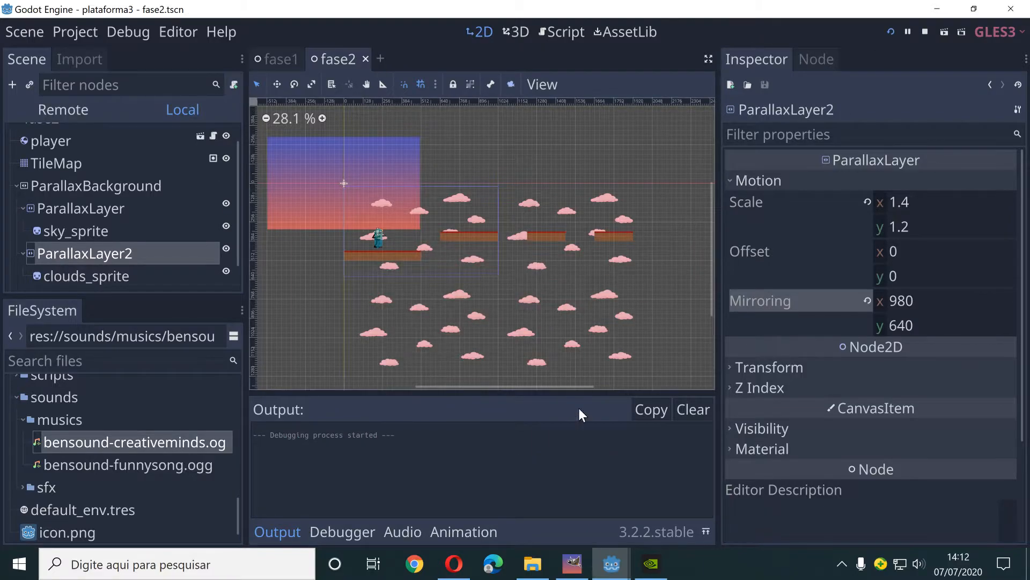
pyautogui.moveTo(581, 570)
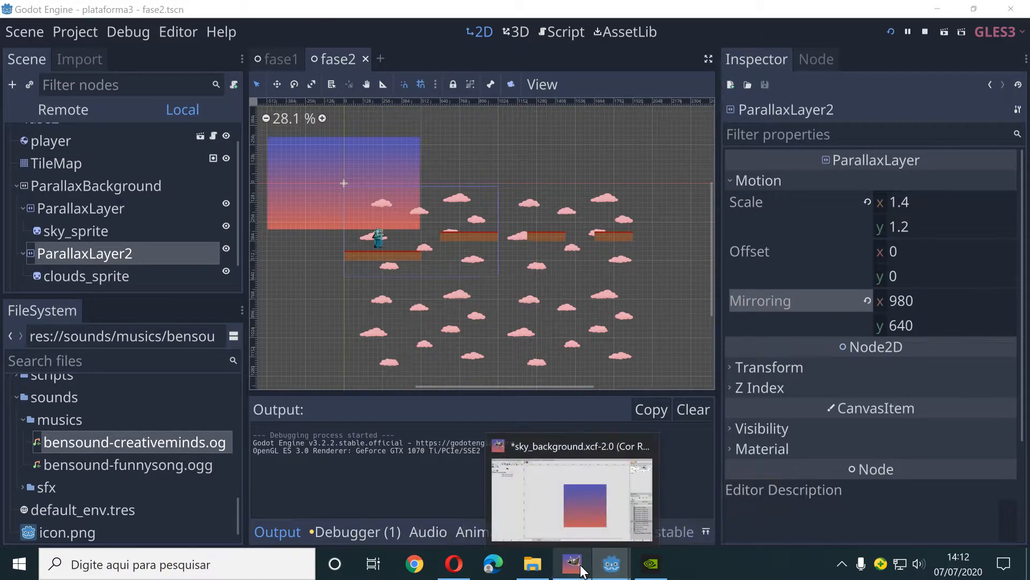
pyautogui.moveTo(611, 565)
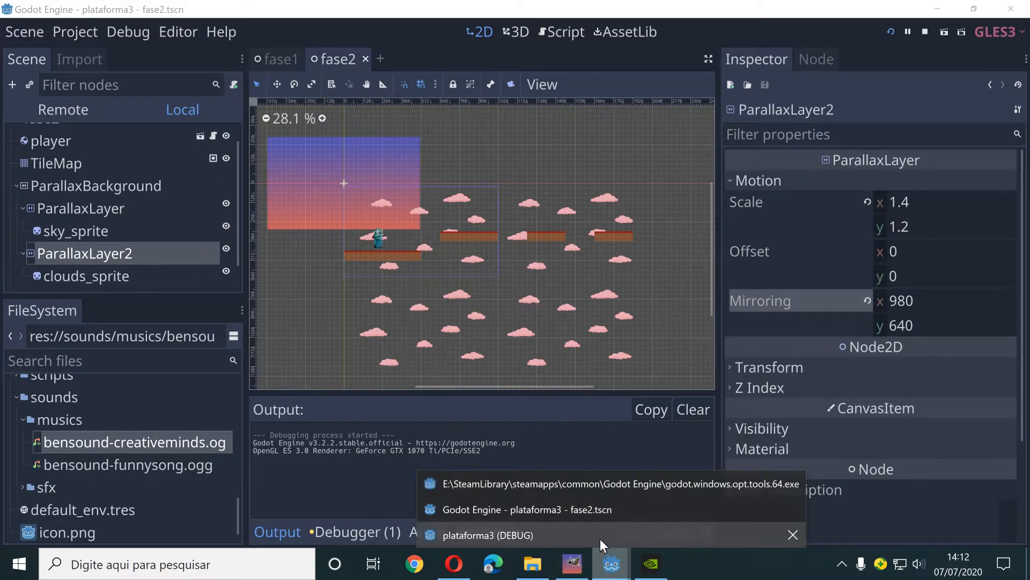
pyautogui.rightClick(600, 538)
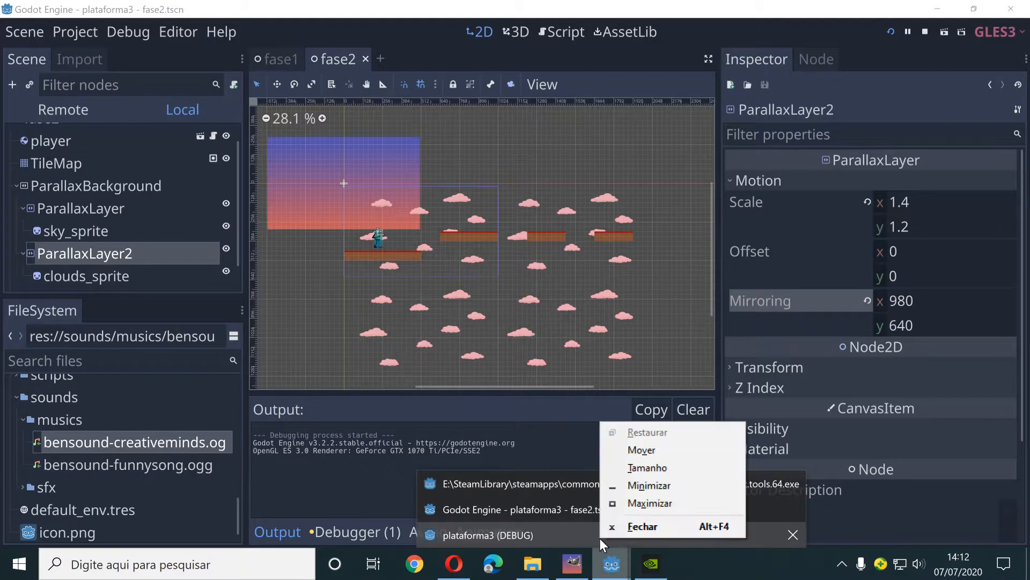
pyautogui.click(646, 500)
# Run and jump with the player in both directions to check the cloud layer's repetition, and close the game.
pyautogui.press('Right')
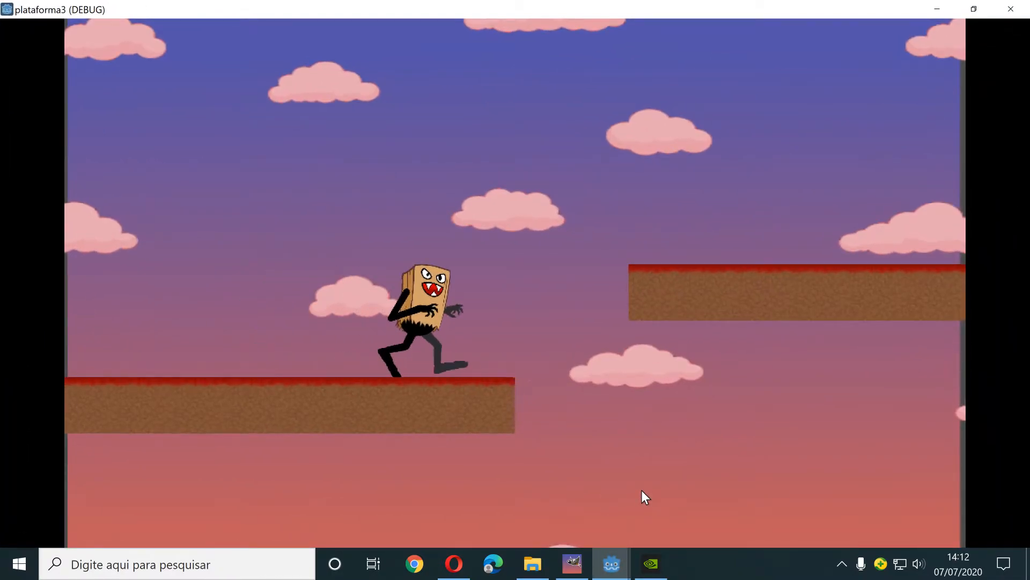
pyautogui.press('space')
pyautogui.press('space')
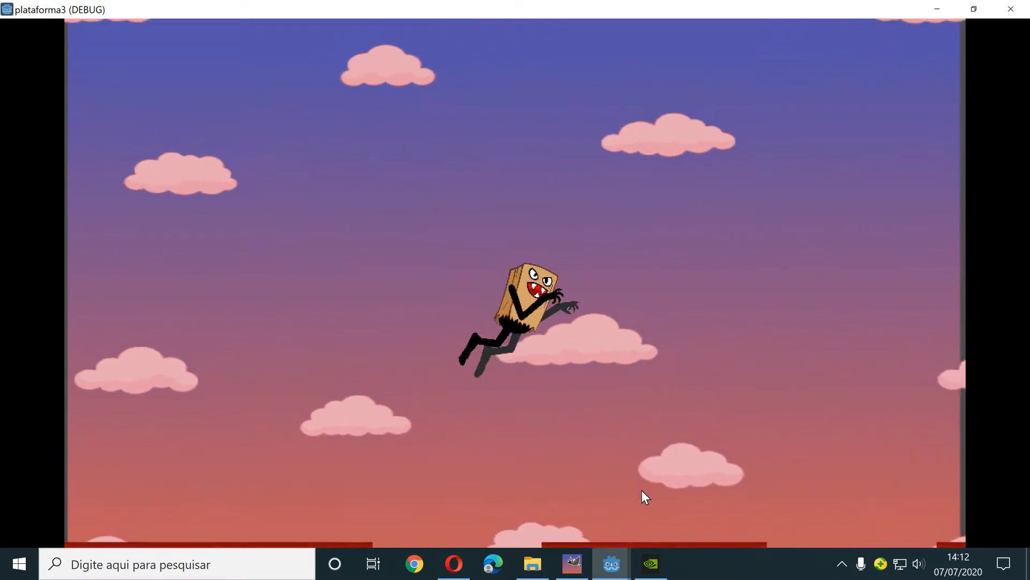
pyautogui.press('space')
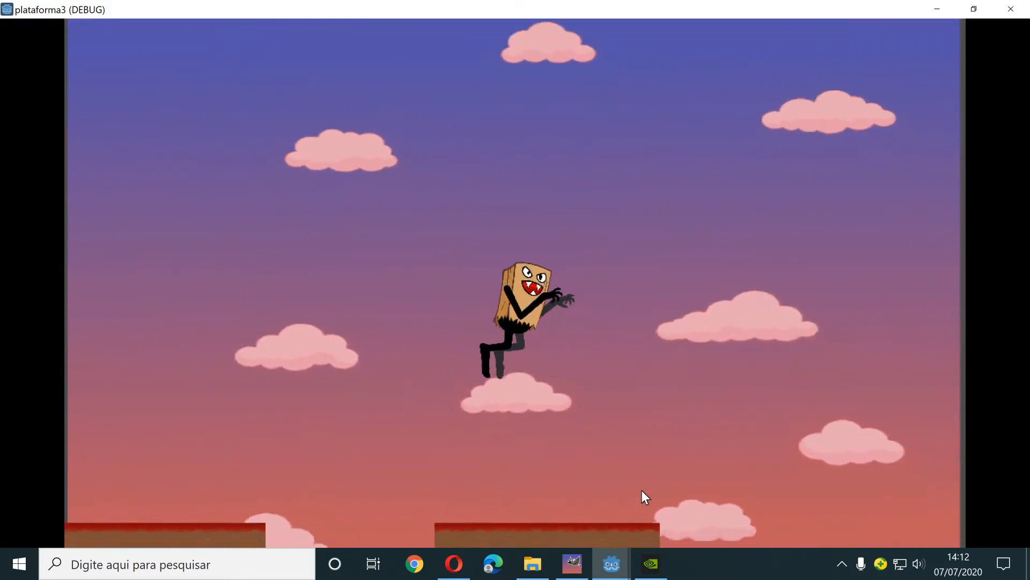
pyautogui.press('space')
pyautogui.press('Left')
pyautogui.press('Right')
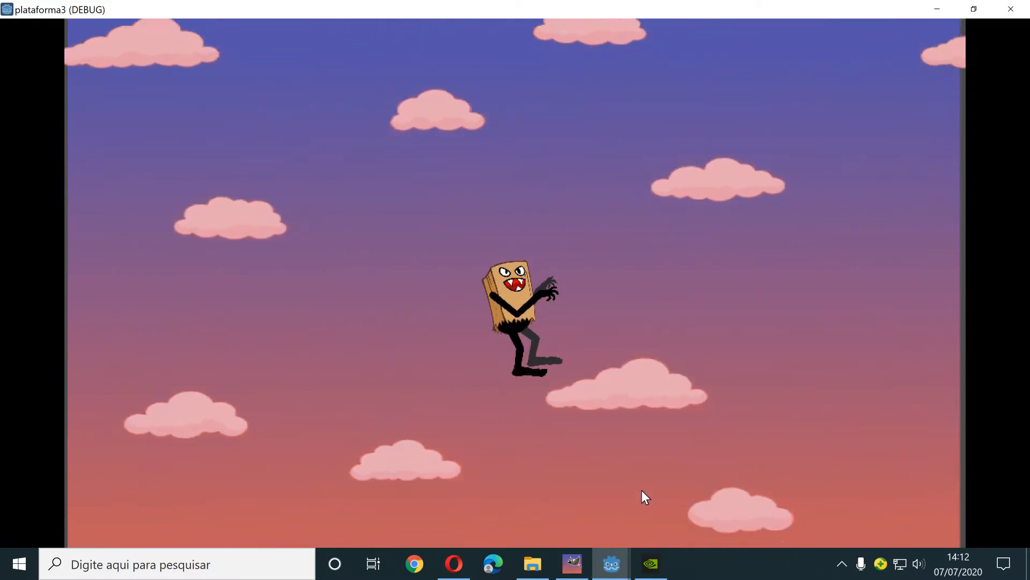
pyautogui.click(1011, 10)
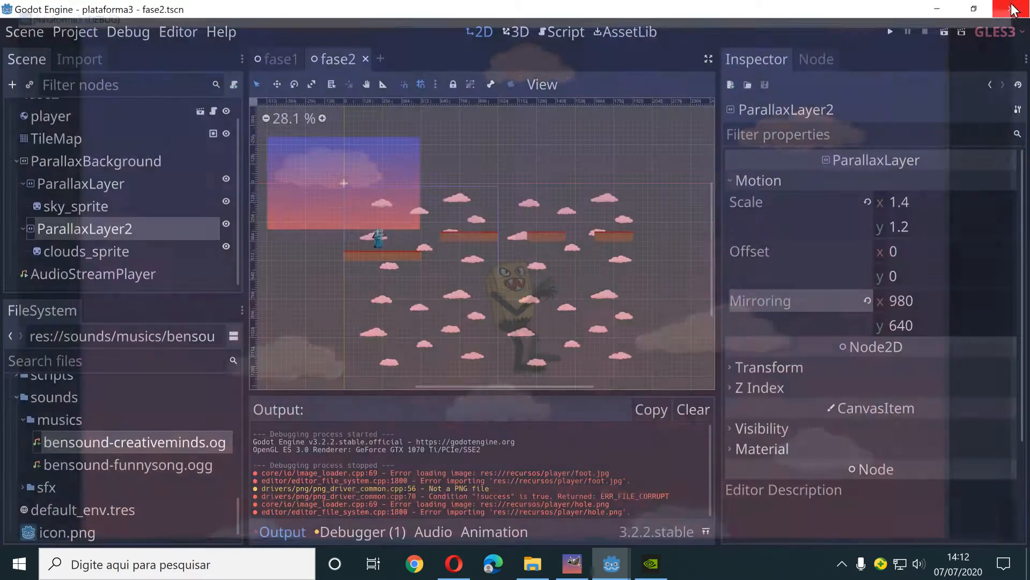
# Set the project's main scene to res://fase1/fase1.tscn and save the fase2 scene.
pyautogui.click(78, 32)
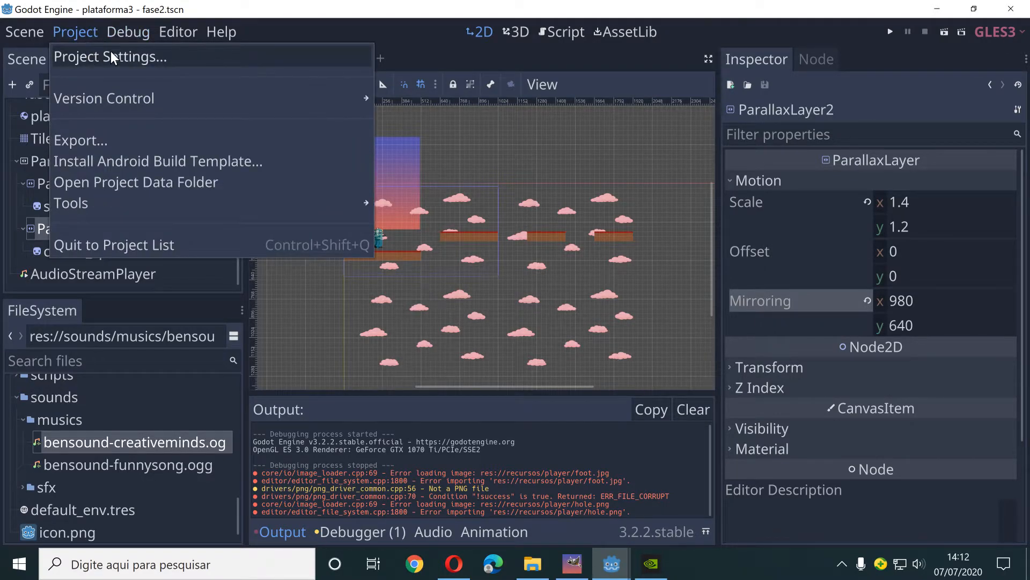
pyautogui.click(111, 56)
pyautogui.click(639, 164)
pyautogui.press('BackSpace')
pyautogui.write('1')
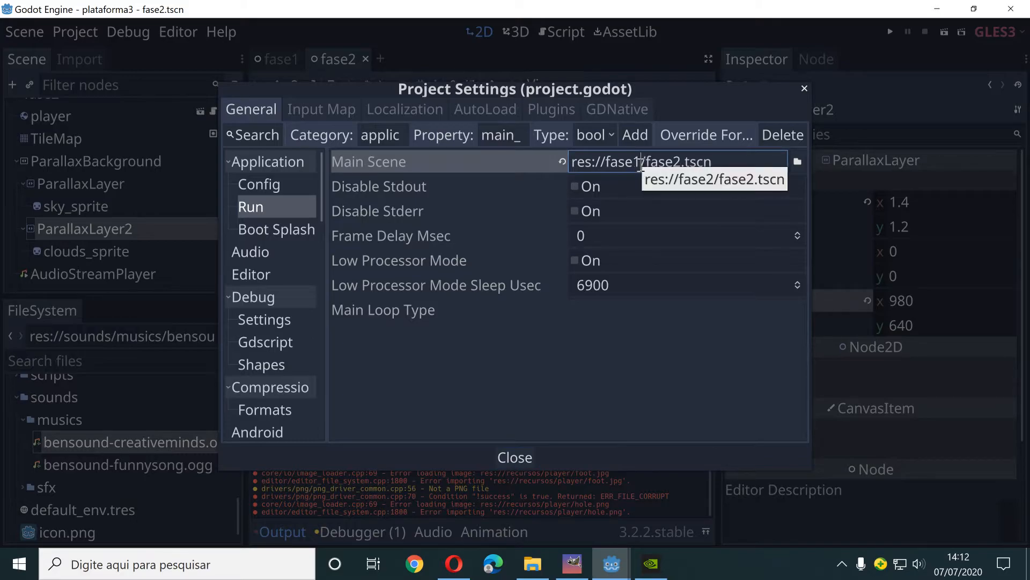
pyautogui.click(676, 159)
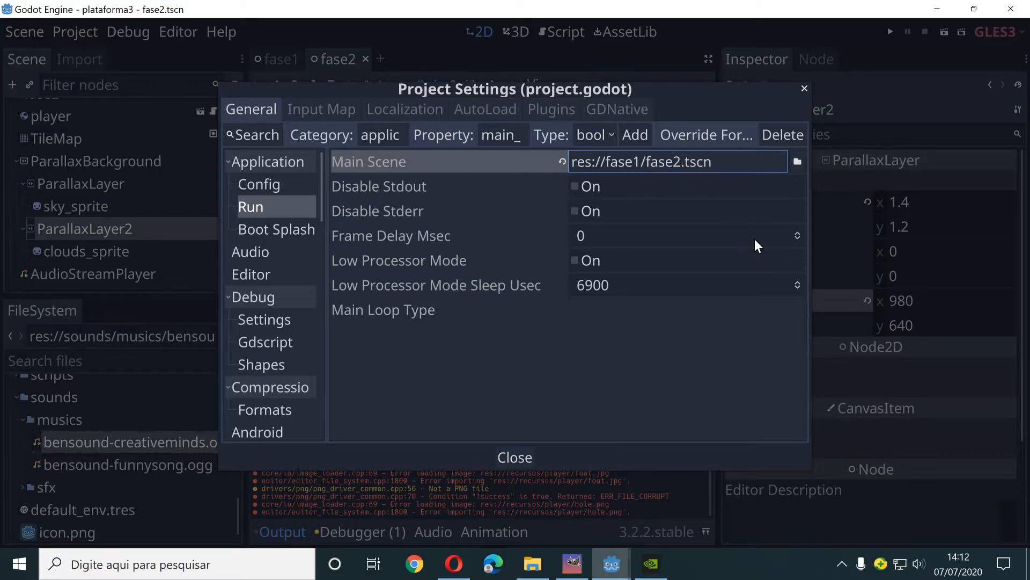
pyautogui.press('Delete')
pyautogui.write('1')
pyautogui.press('Return')
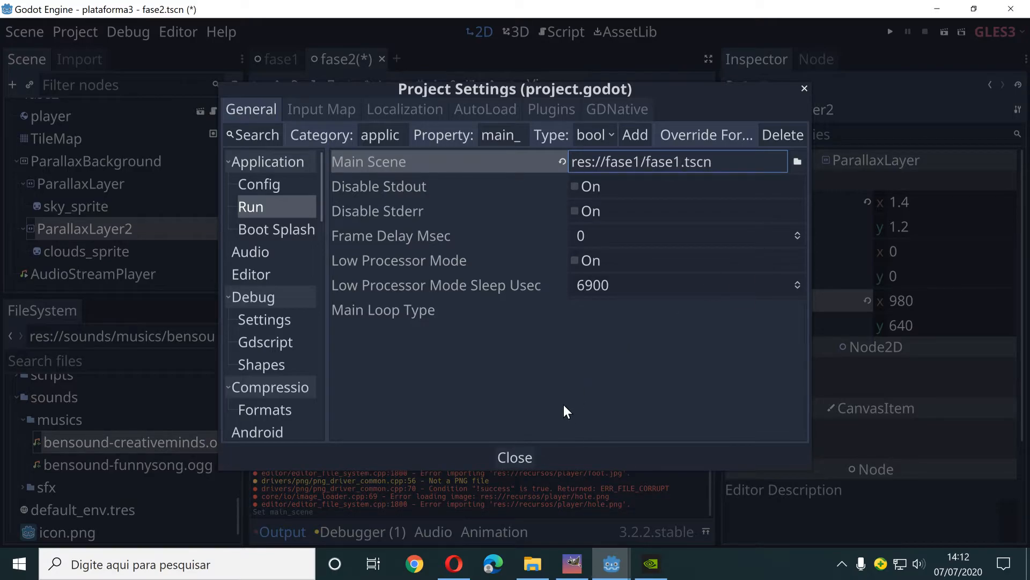
pyautogui.click(536, 456)
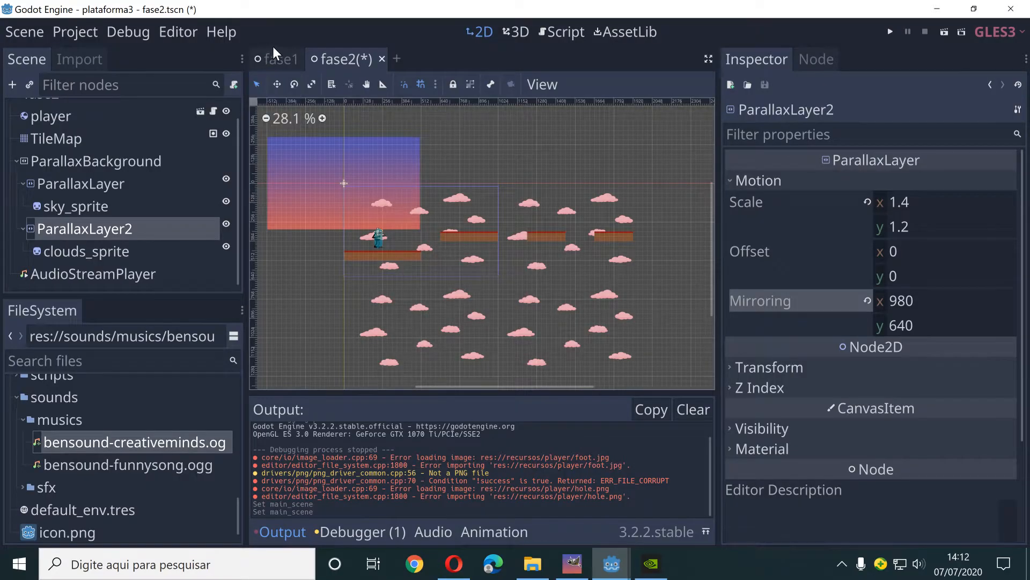
pyautogui.hotkey('ctrl', 's')
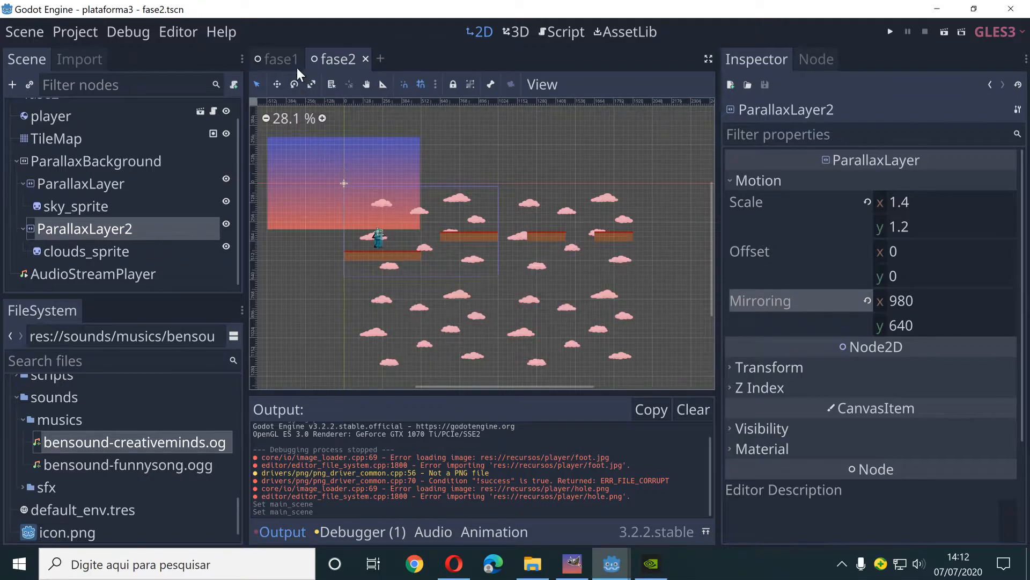
# Add an Area2D node under the root node of the fase1 scene.
pyautogui.click(282, 58)
pyautogui.scroll(-4, 526, 278)
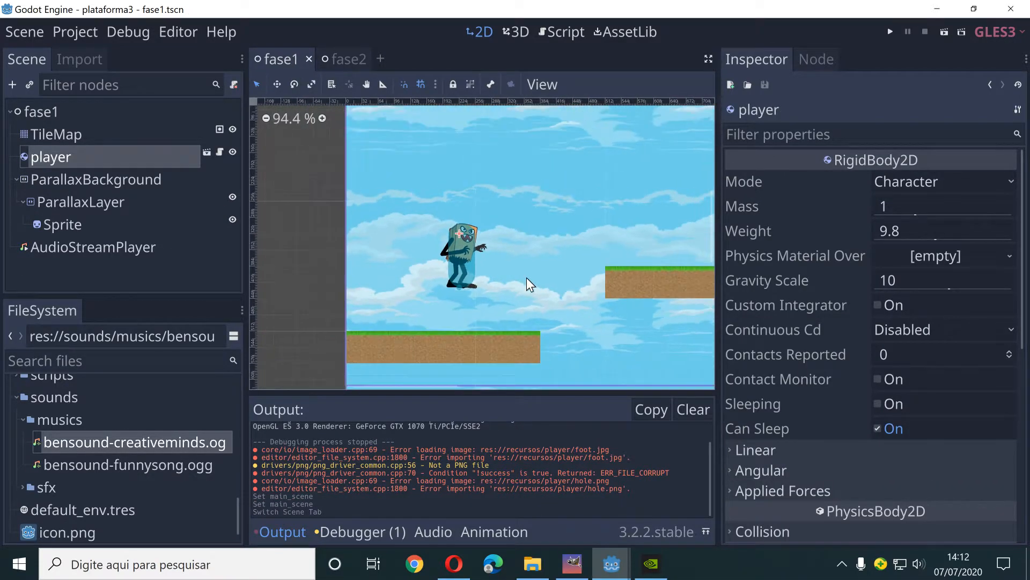
pyautogui.moveTo(553, 256); pyautogui.dragTo(381, 254, button='middle')
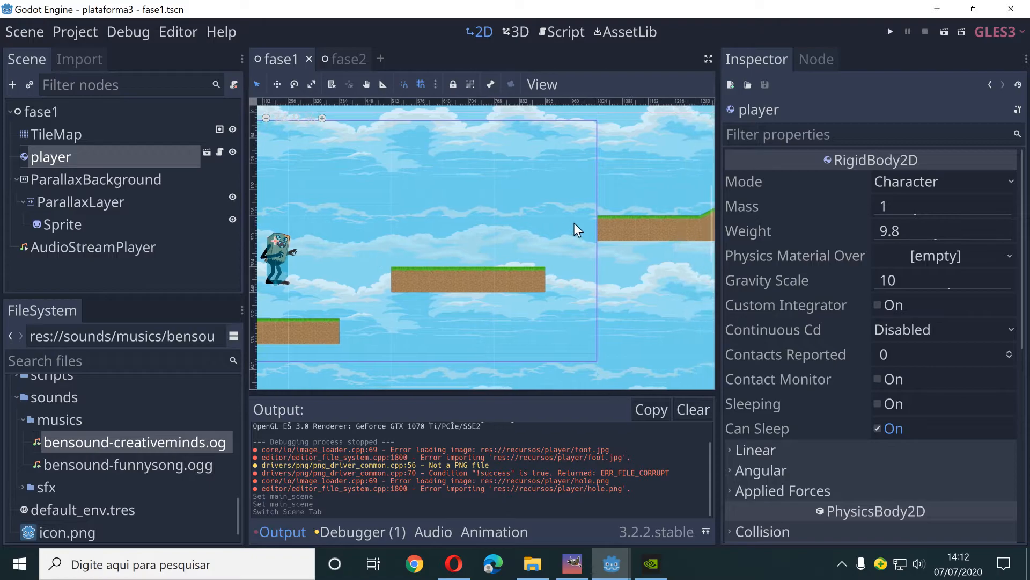
pyautogui.moveTo(572, 223); pyautogui.dragTo(610, 211, button='middle')
pyautogui.scroll(-1, 537, 234)
pyautogui.moveTo(536, 234); pyautogui.dragTo(433, 260, button='middle')
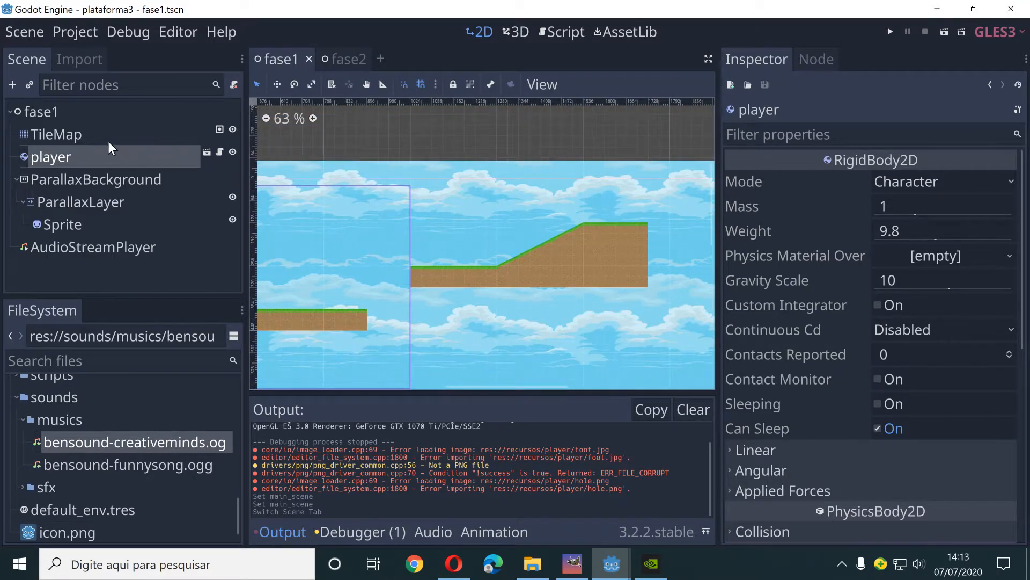
pyautogui.click(44, 111)
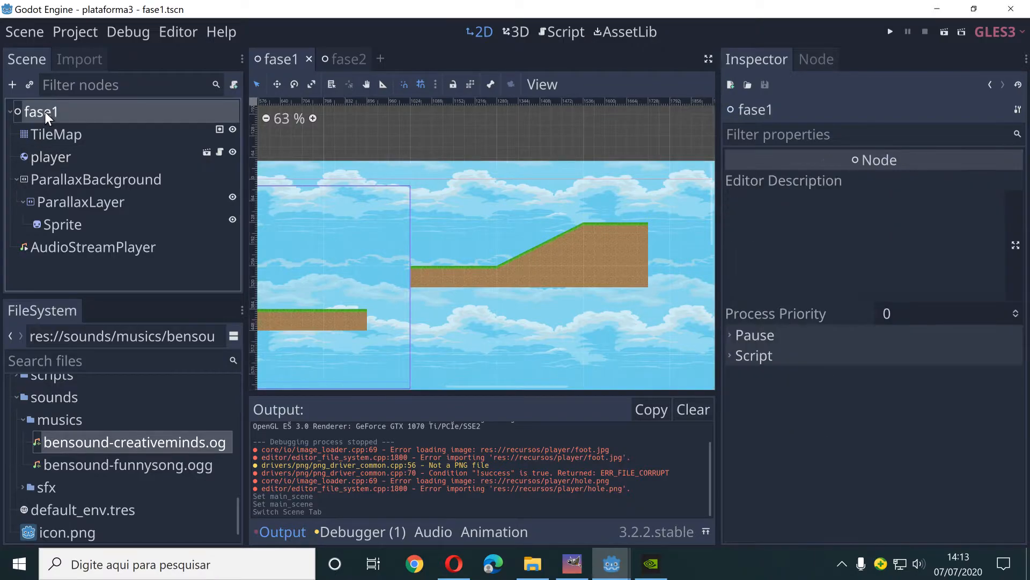
pyautogui.click(12, 84)
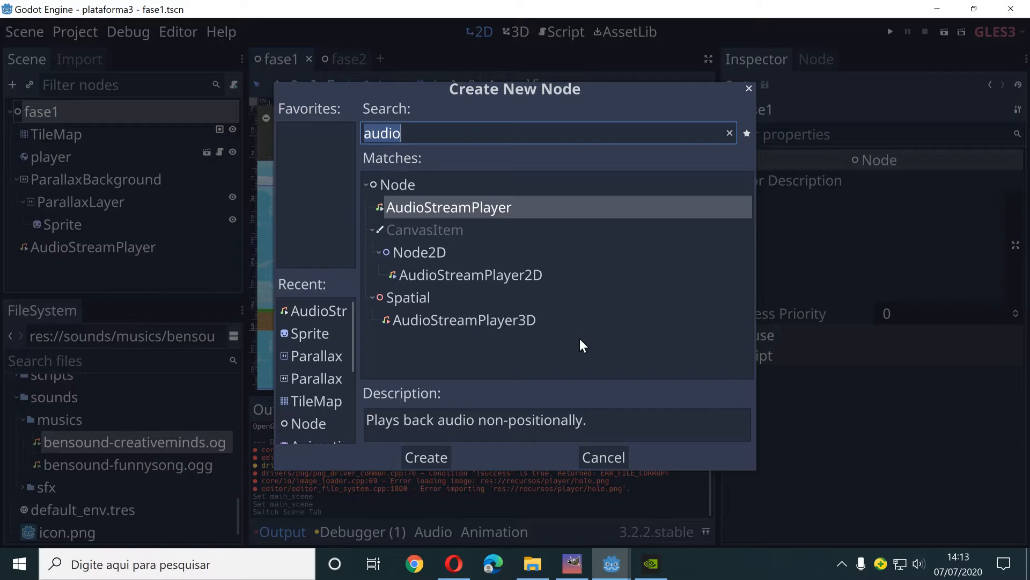
pyautogui.write('area')
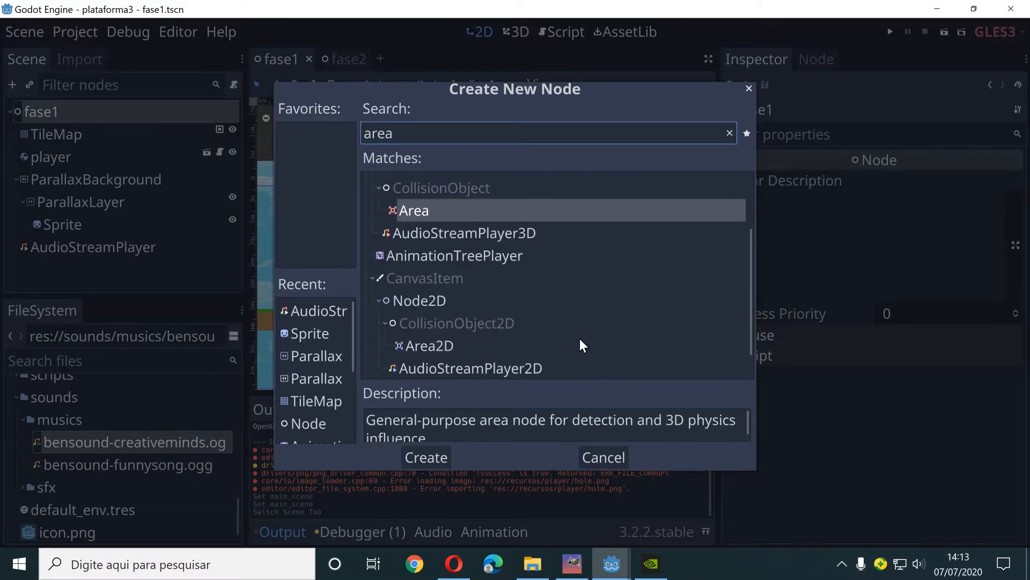
pyautogui.click(432, 348)
pyautogui.click(439, 458)
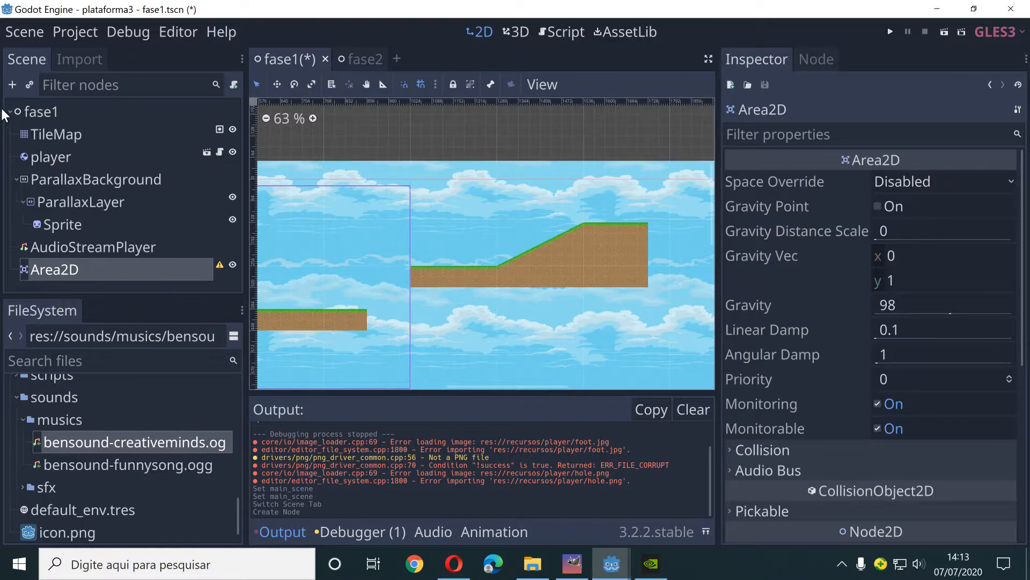
# Add a Sprite node as a child of the Area2D node in the fase1 scene.
pyautogui.click(12, 85)
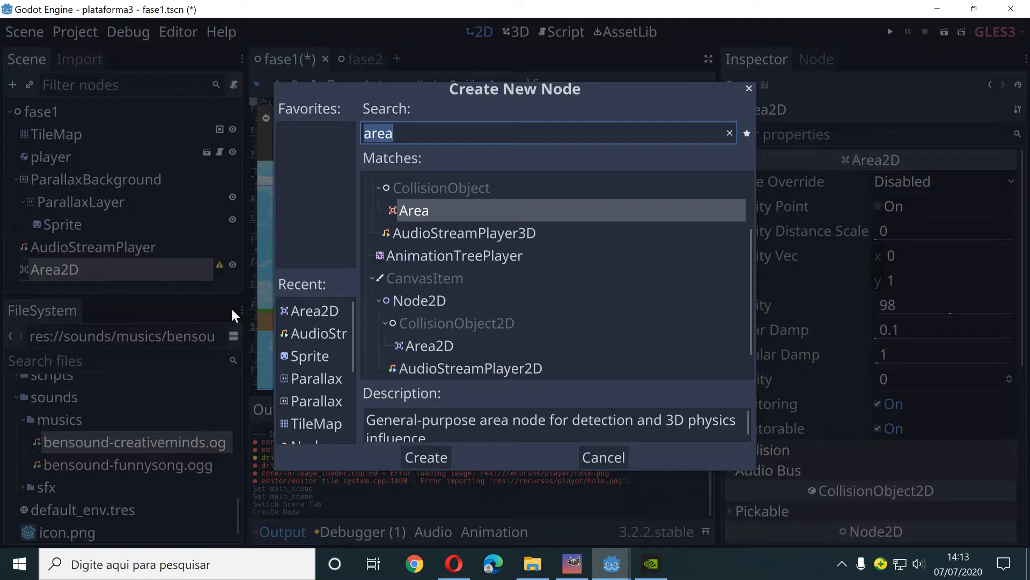
pyautogui.write('s')
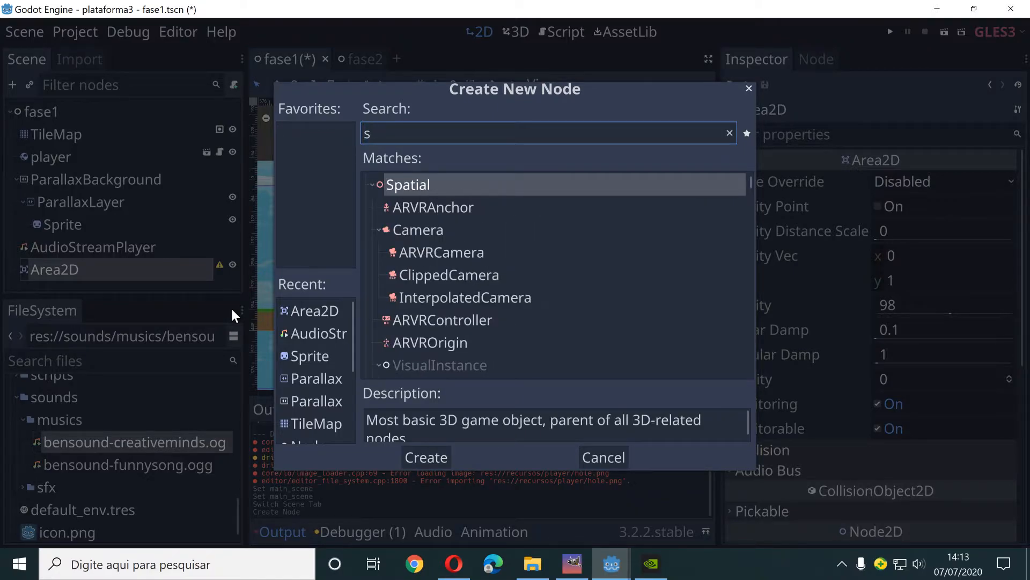
pyautogui.write('prit')
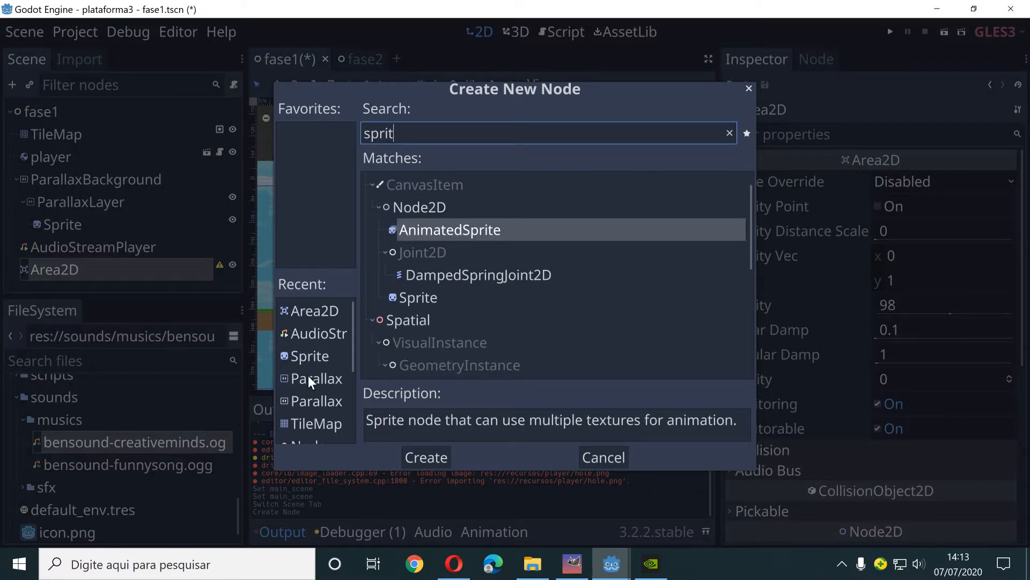
pyautogui.click(430, 297)
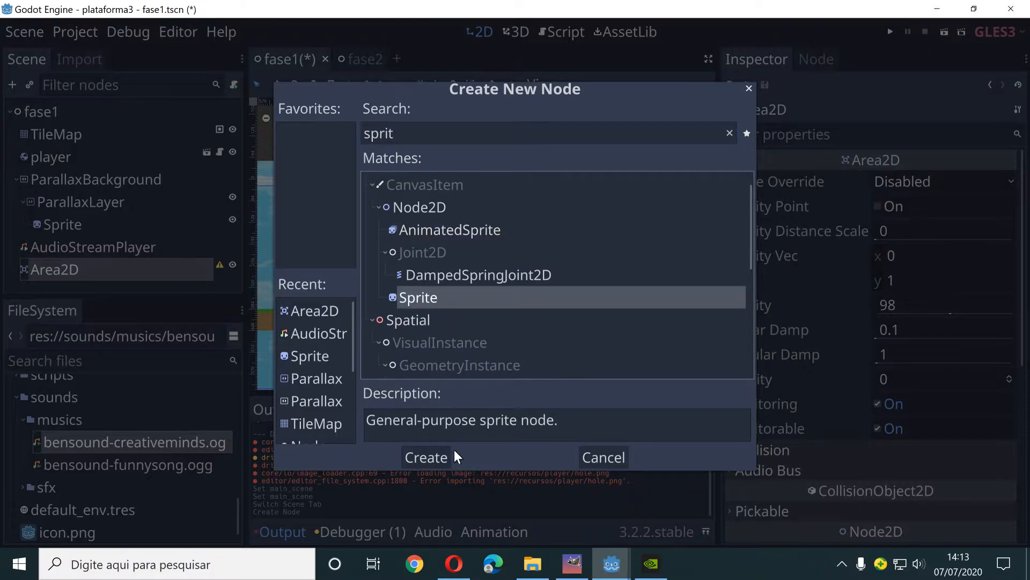
pyautogui.click(439, 455)
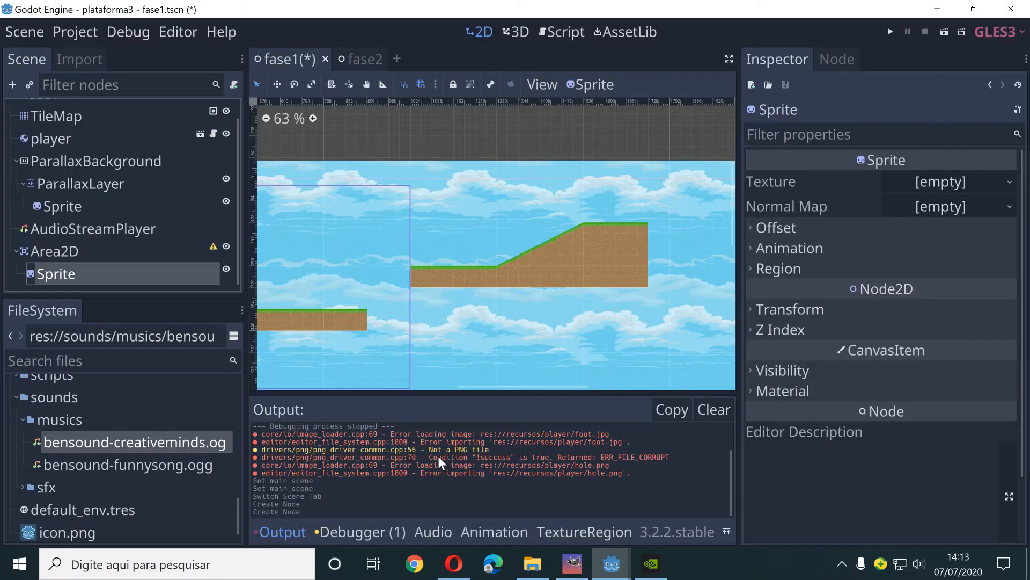
# Rename the Area2D node as portal_area.
pyautogui.doubleClick(65, 252)
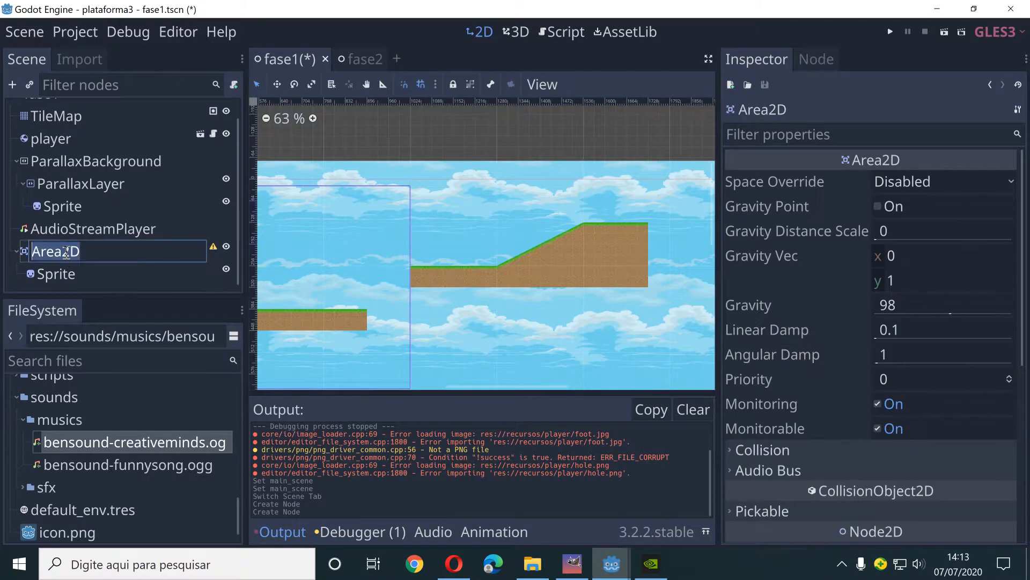
pyautogui.write('pro')
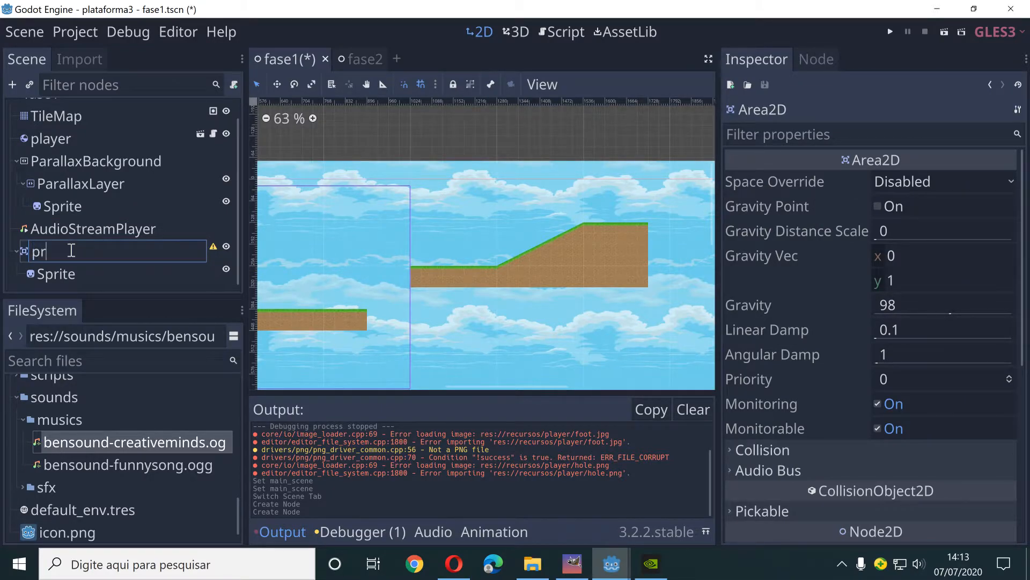
pyautogui.press('BackSpace')
pyautogui.press('BackSpace')
pyautogui.write('ortalAre')
pyautogui.press('BackSpace')
pyautogui.press('BackSpace')
pyautogui.press('BackSpace')
pyautogui.write('_area')
pyautogui.press('Return')
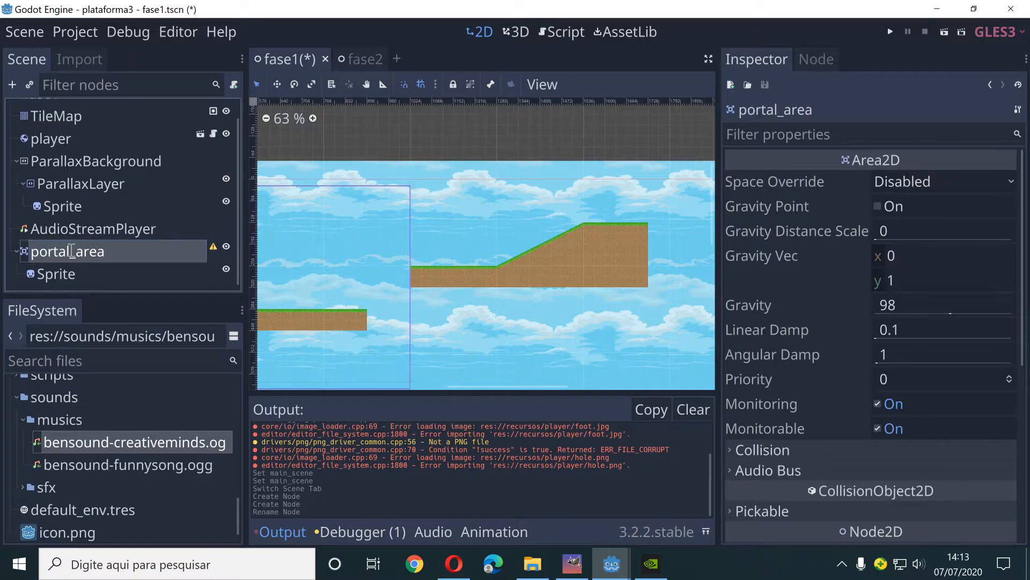
# Rename the Sprite node under portal_area as portal_sprite.
pyautogui.doubleClick(69, 279)
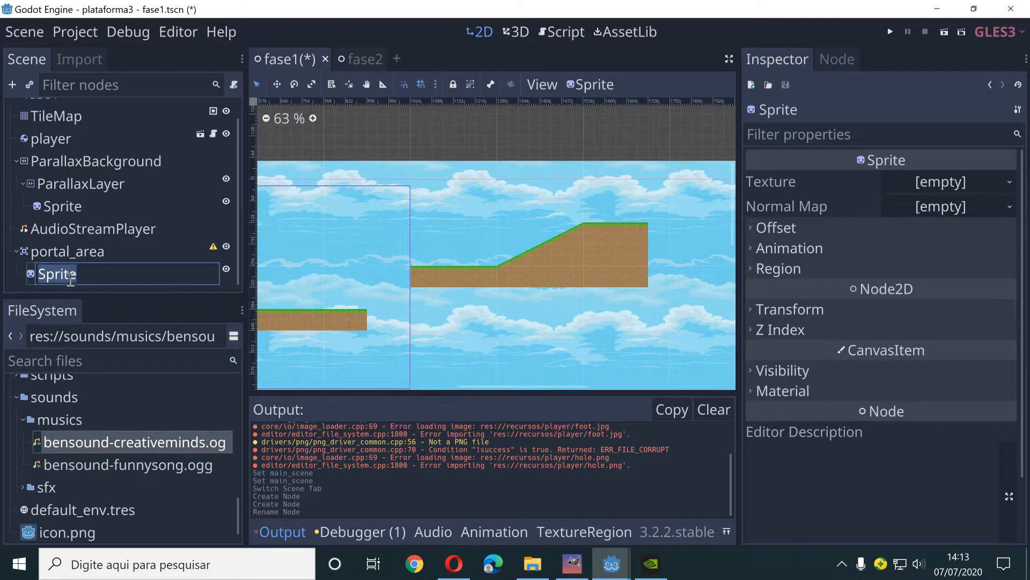
pyautogui.write('portal_sprite')
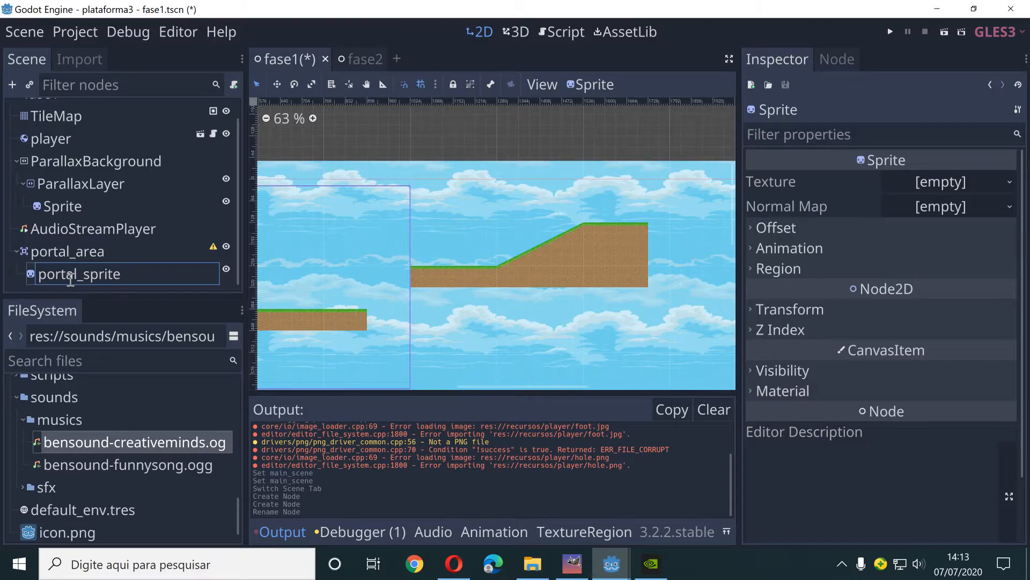
pyautogui.press('Return')
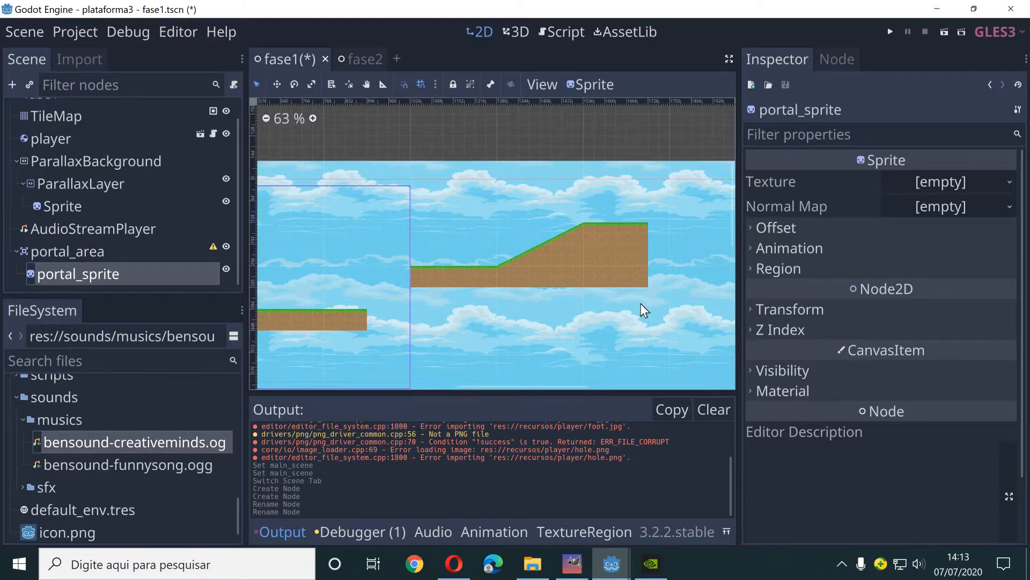
# Assign green_portal.png from the comum folder as the texture of portal_sprite.
pyautogui.scroll(-2, 478, 279)
pyautogui.scroll(-1, 478, 279)
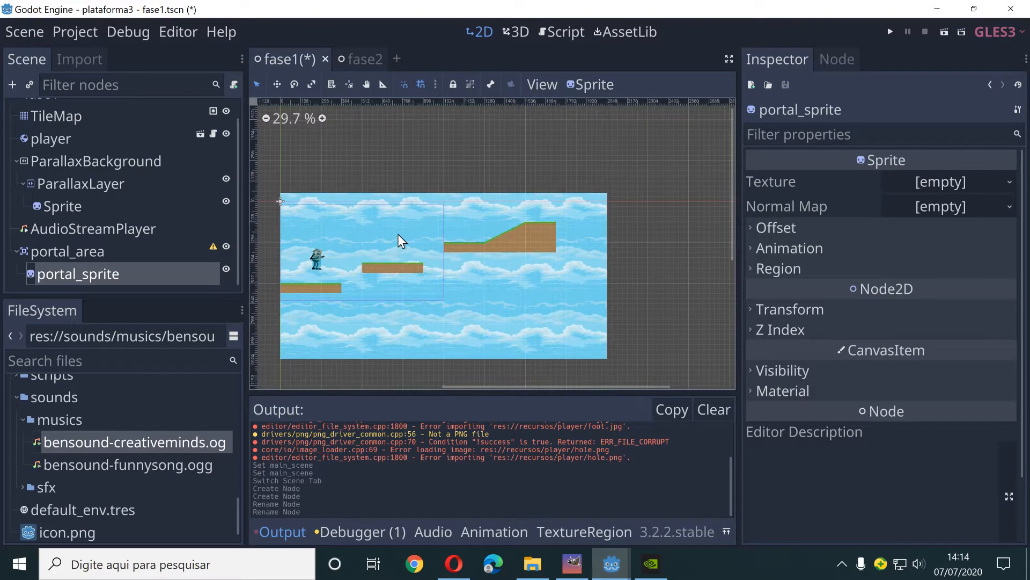
pyautogui.moveTo(398, 234); pyautogui.dragTo(507, 241, button='middle')
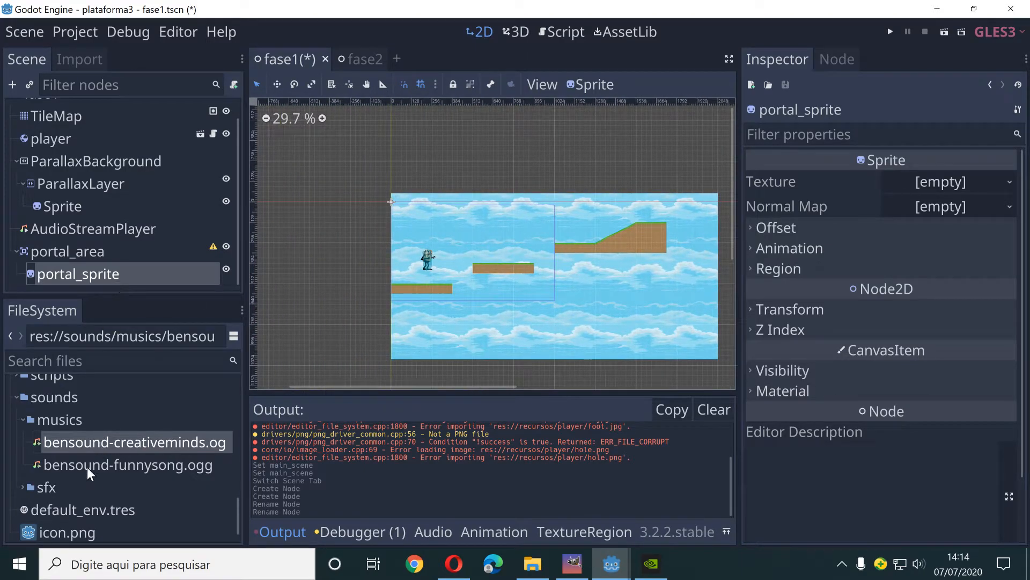
pyautogui.scroll(6, 94, 426)
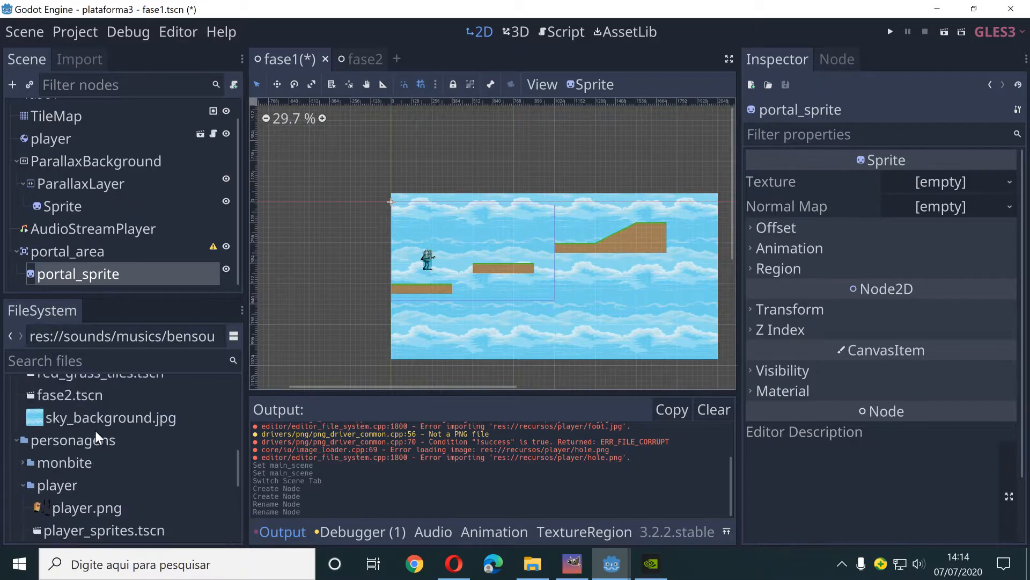
pyautogui.scroll(6, 104, 455)
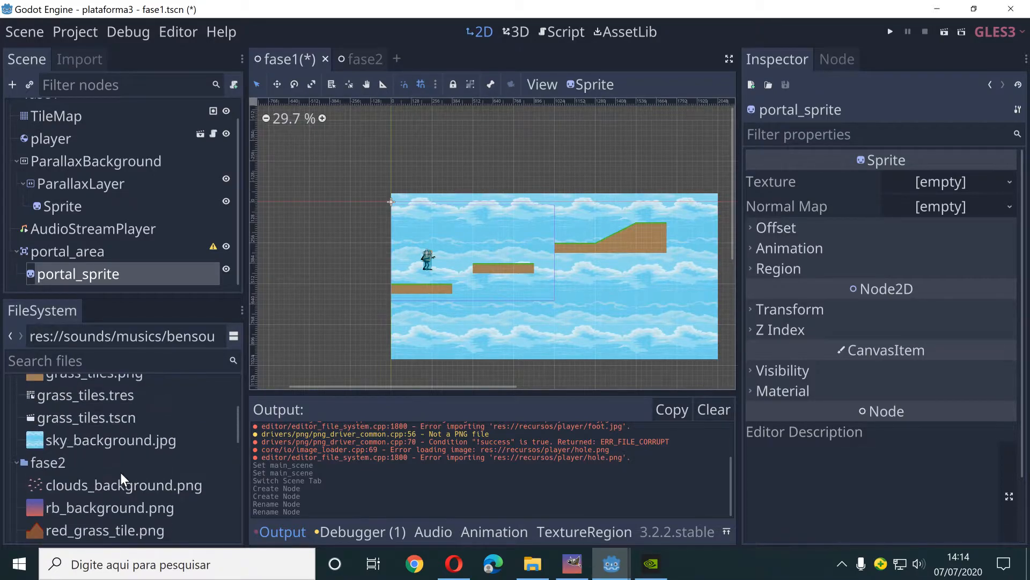
pyautogui.scroll(2, 100, 469)
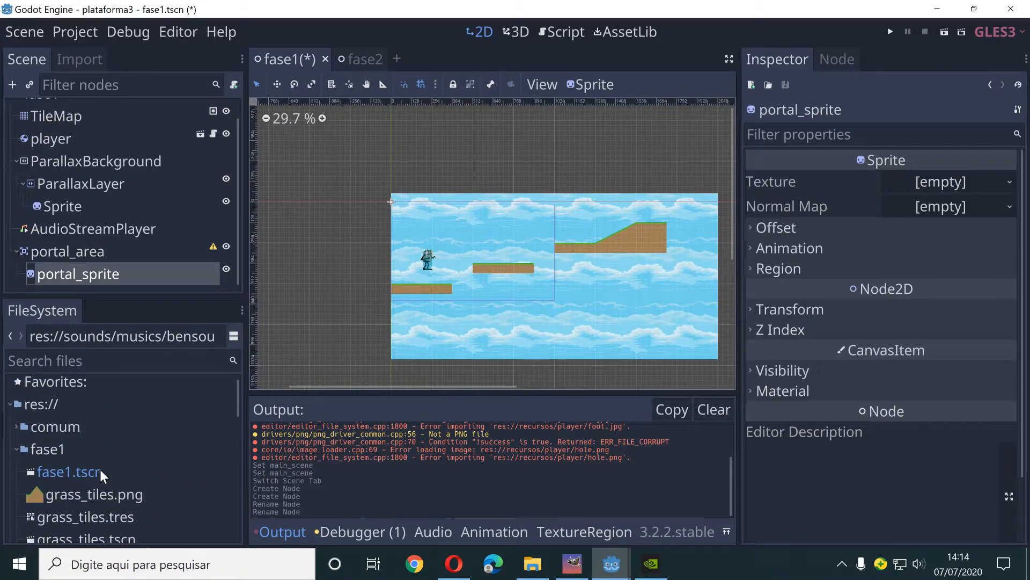
pyautogui.click(17, 455)
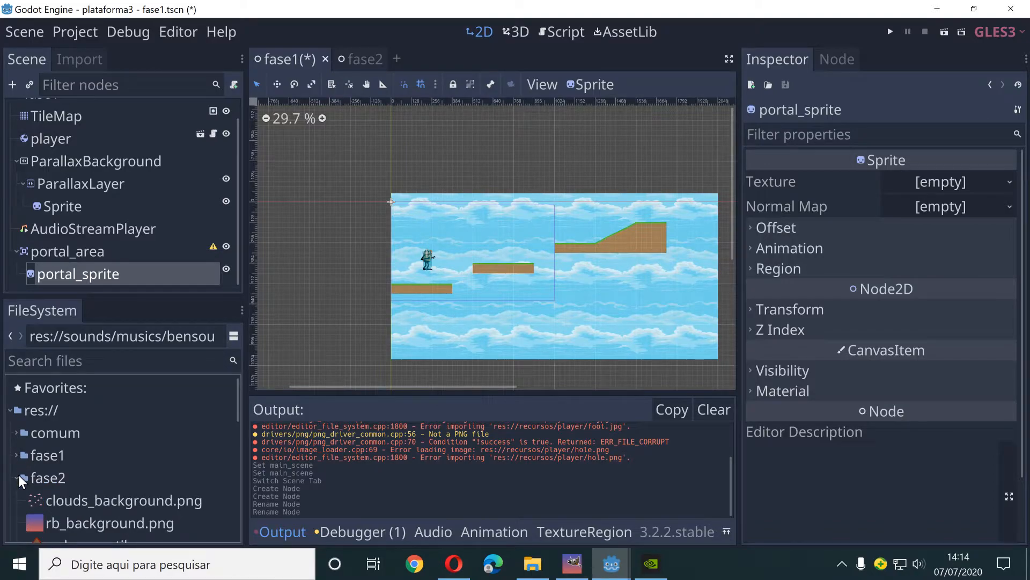
pyautogui.click(17, 476)
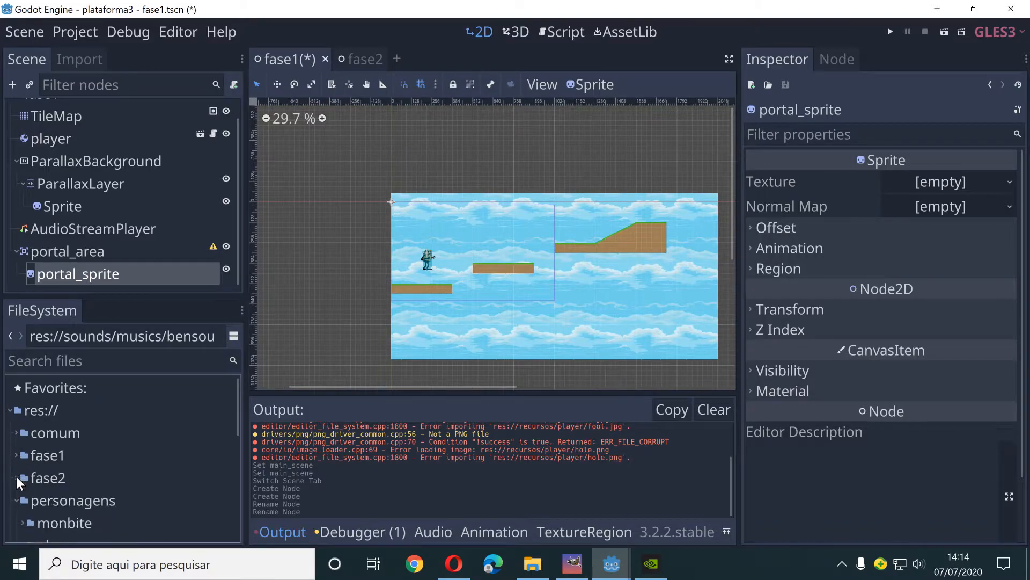
pyautogui.click(33, 434)
pyautogui.click(17, 433)
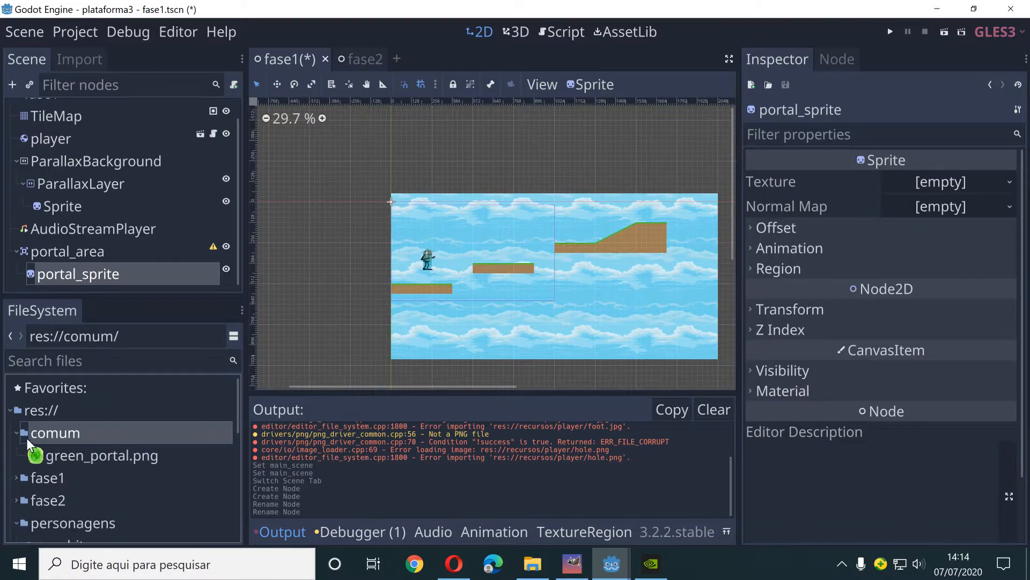
pyautogui.click(74, 455)
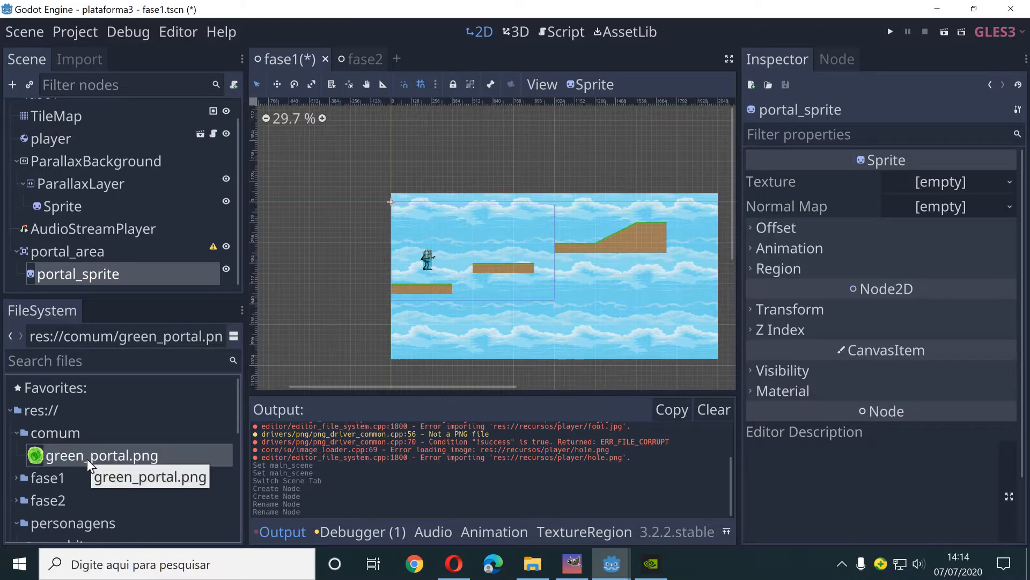
pyautogui.moveTo(87, 459); pyautogui.dragTo(906, 185)
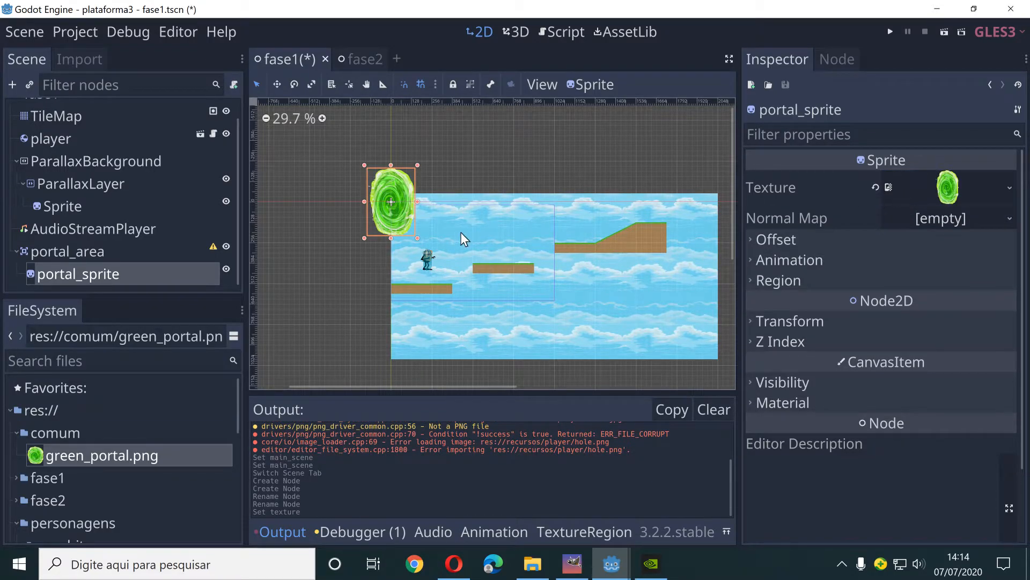
# Set the scale of portal_sprite to 0.4 in both x and y.
pyautogui.scroll(5, 382, 201)
pyautogui.scroll(1, 382, 201)
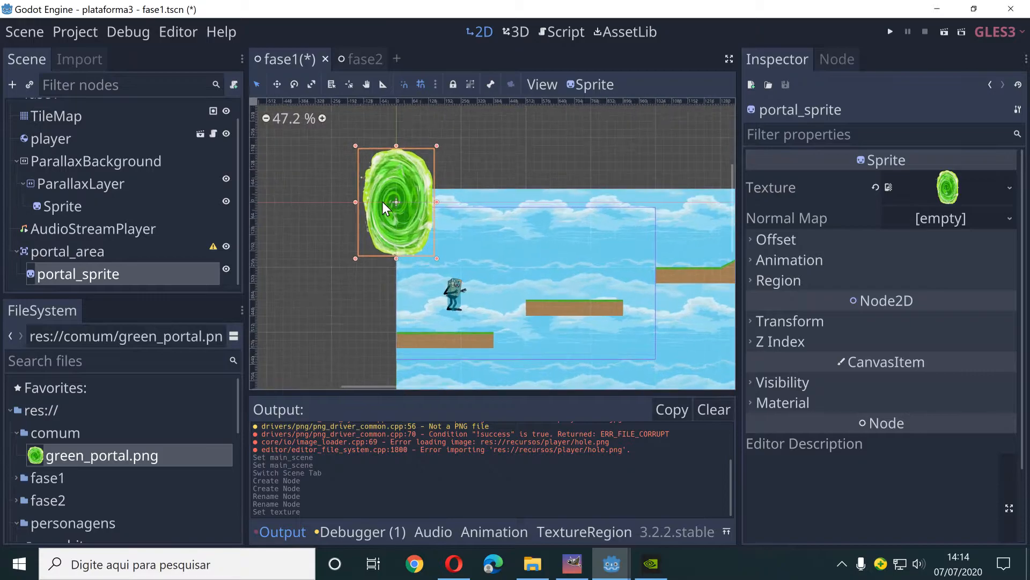
pyautogui.click(799, 321)
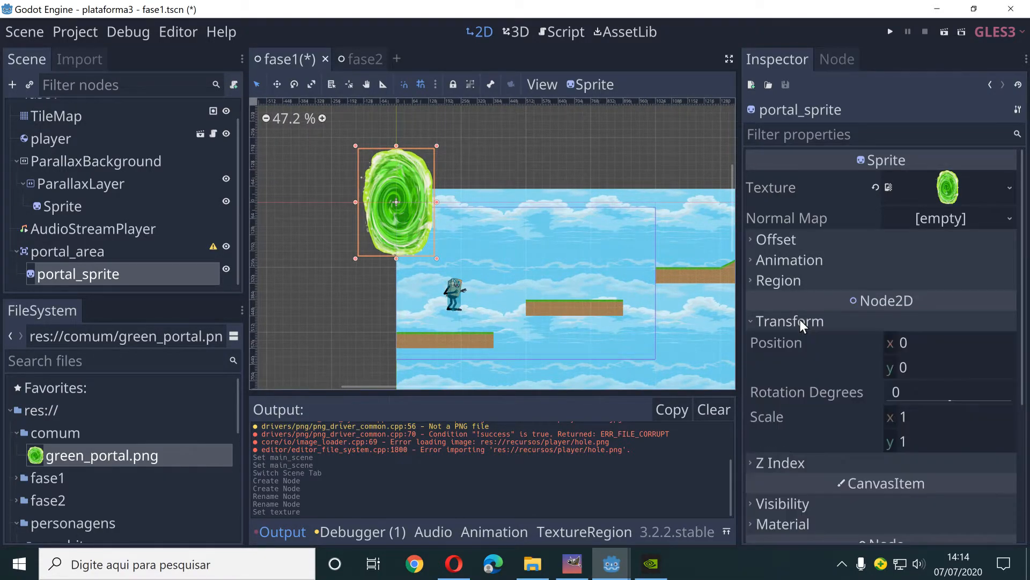
pyautogui.click(907, 417)
pyautogui.click(912, 410)
pyautogui.write('0')
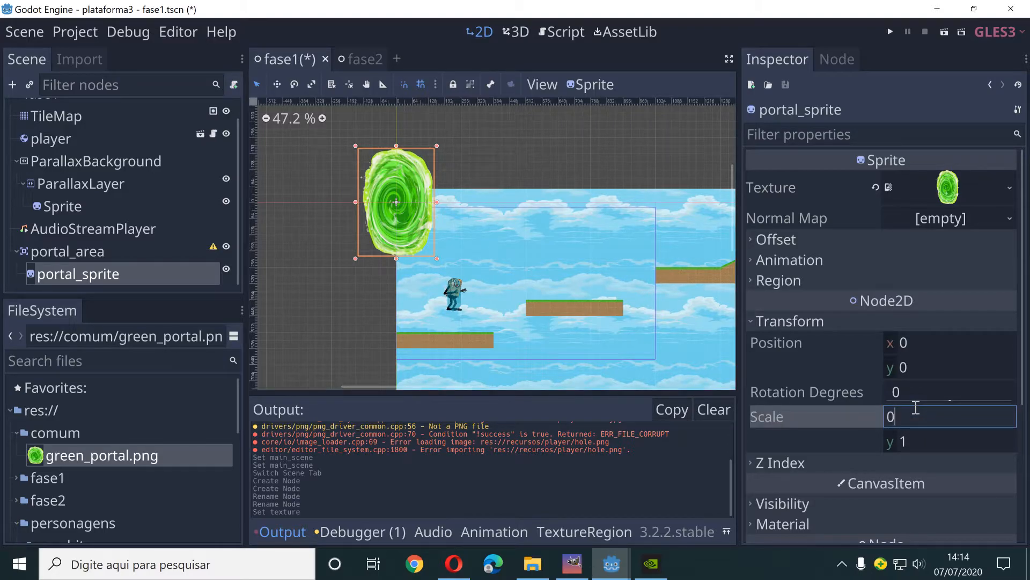
pyautogui.write('.4')
pyautogui.press('Return')
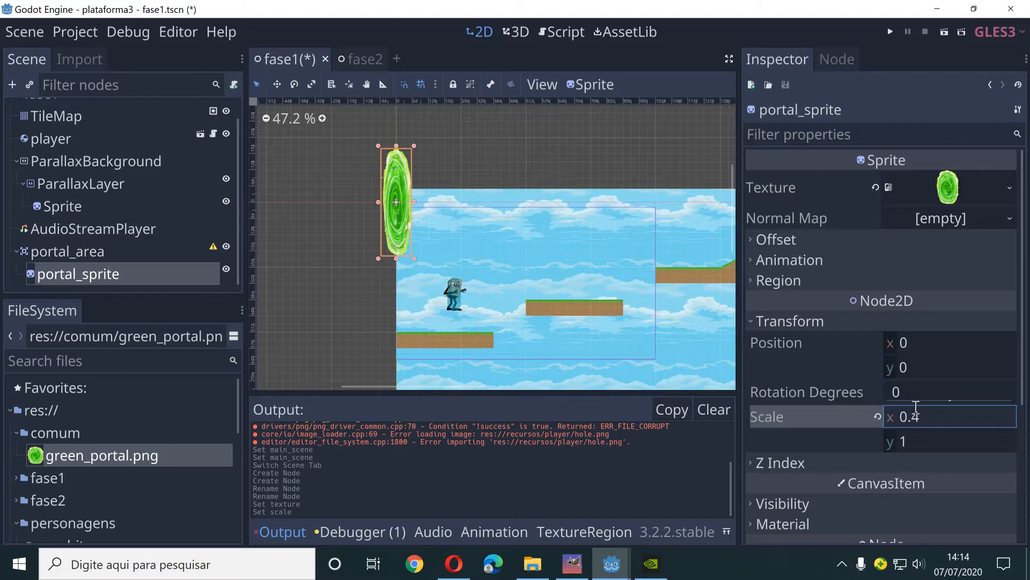
pyautogui.click(913, 440)
pyautogui.write('0.4')
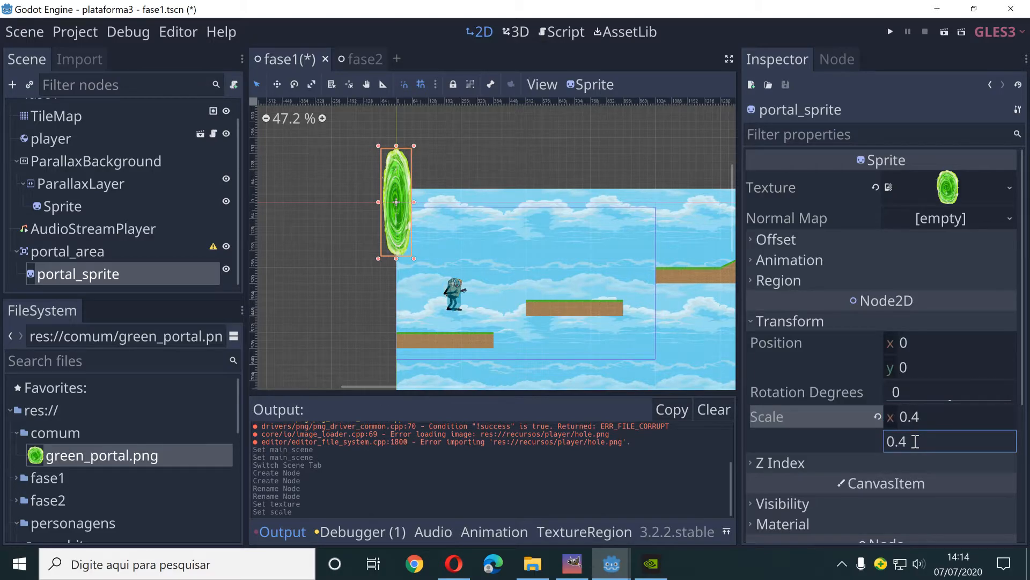
pyautogui.press('Return')
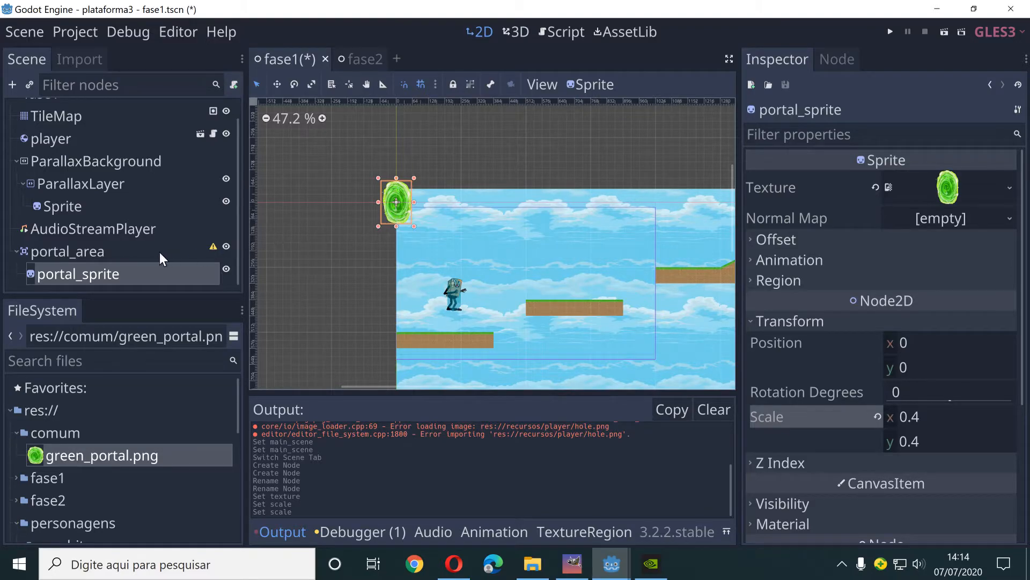
# Add a CollisionShape2D node as a child of portal_area.
pyautogui.click(72, 251)
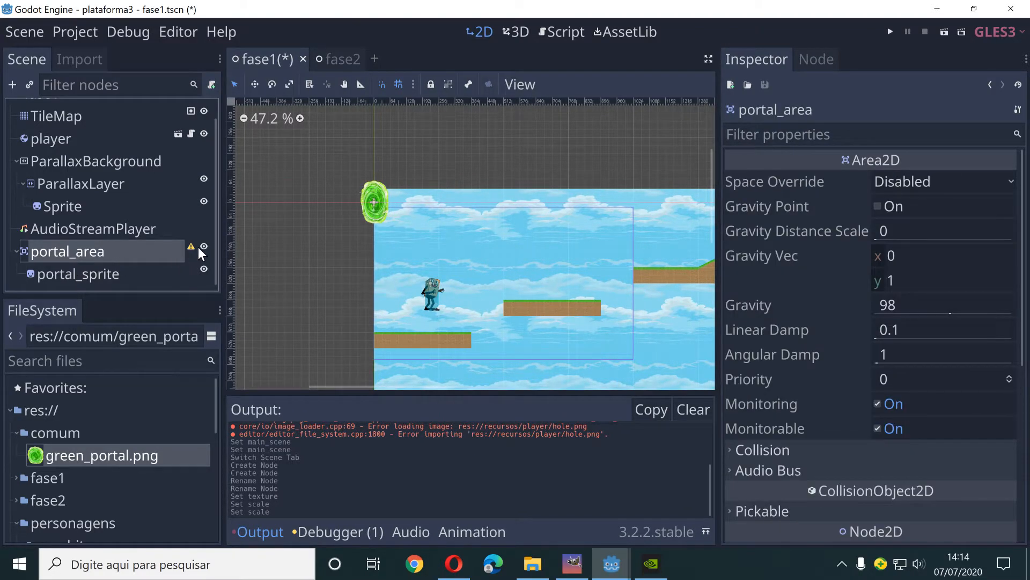
pyautogui.moveTo(191, 247)
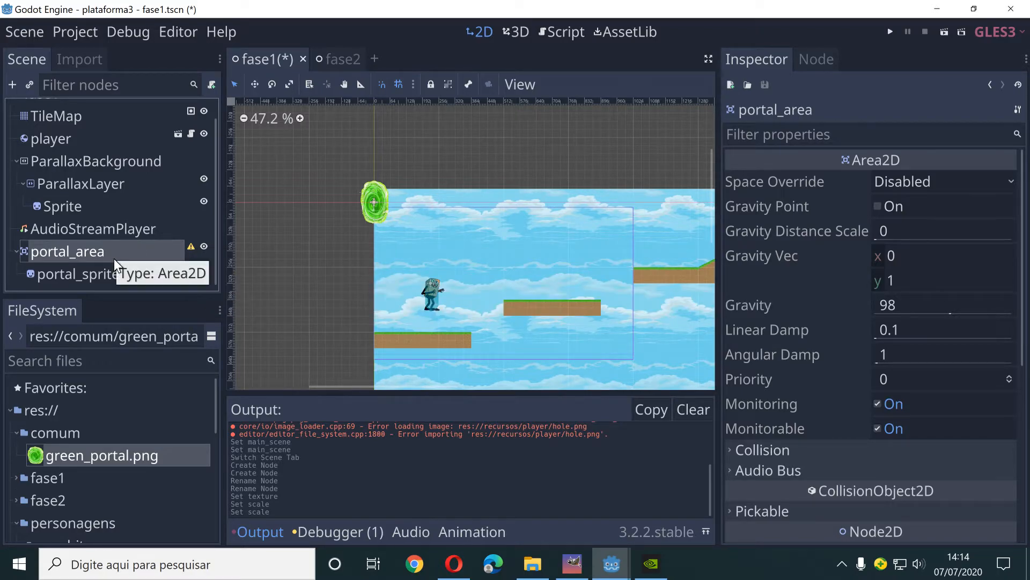
pyautogui.click(13, 85)
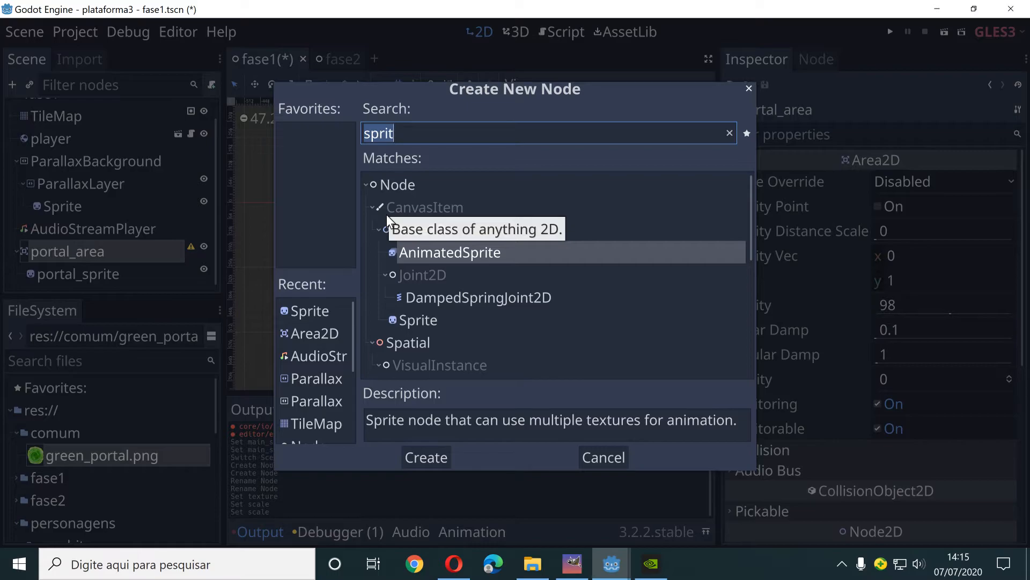
pyautogui.write('col')
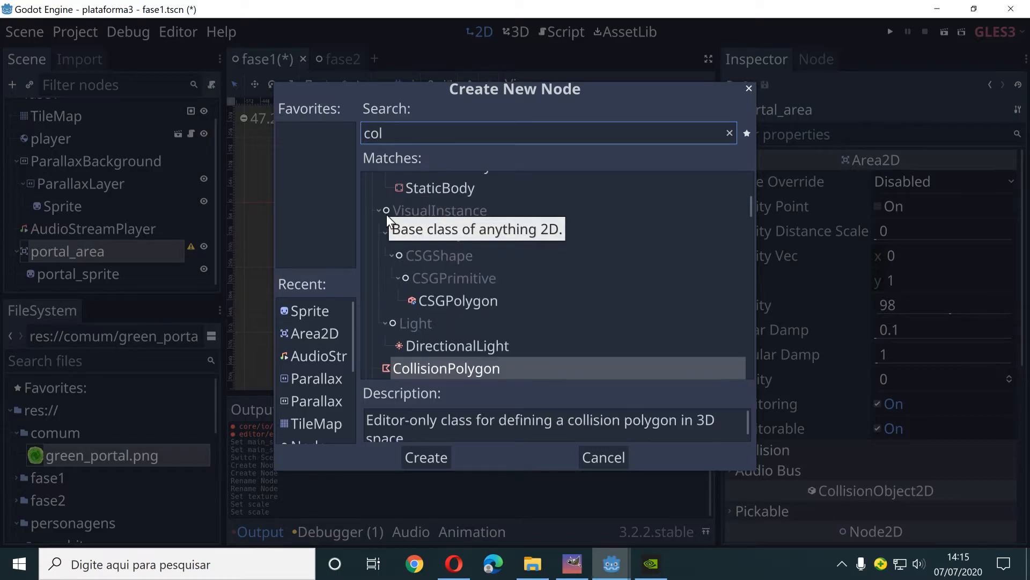
pyautogui.write('li')
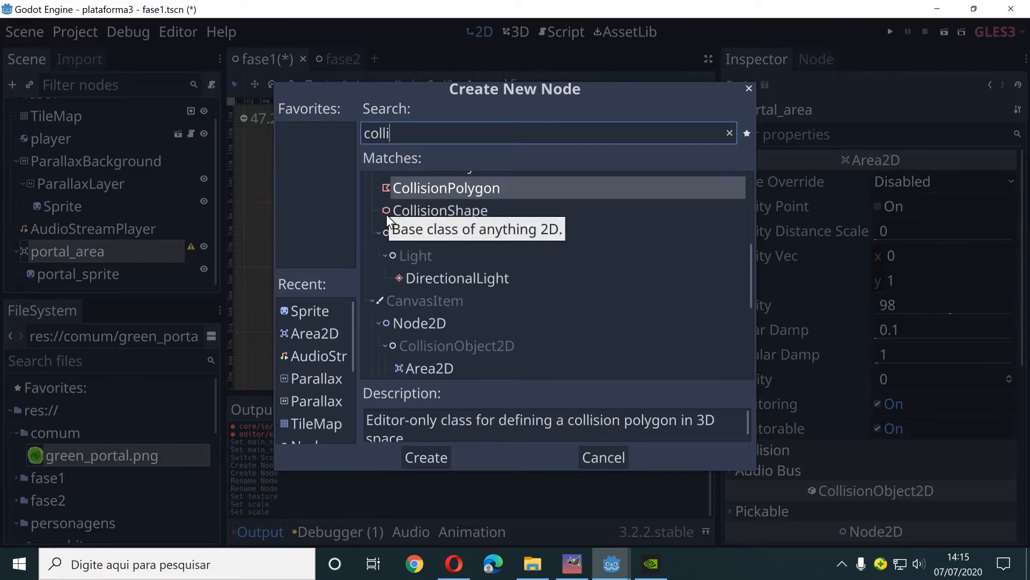
pyautogui.scroll(-3, 543, 323)
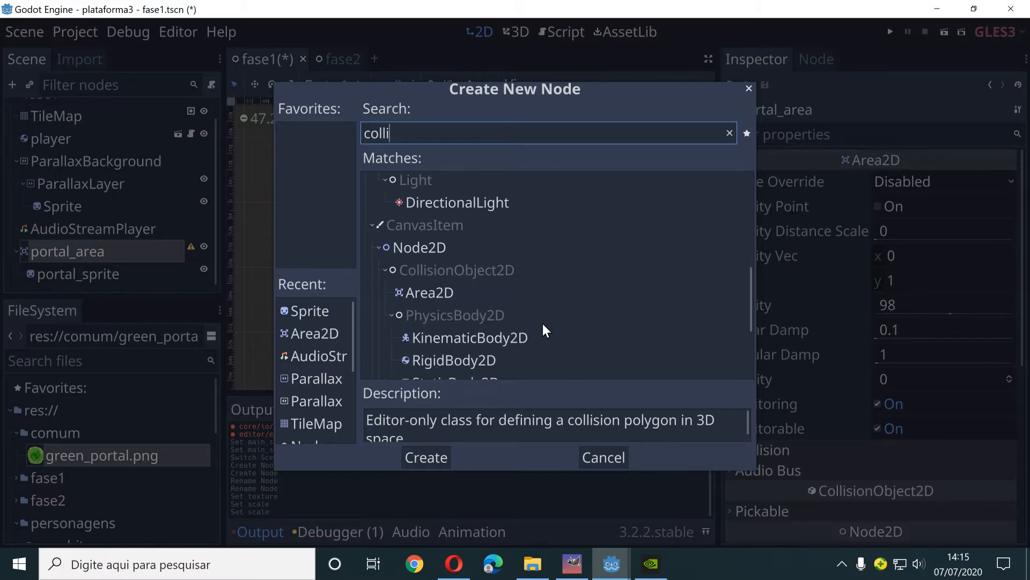
pyautogui.scroll(-3, 543, 323)
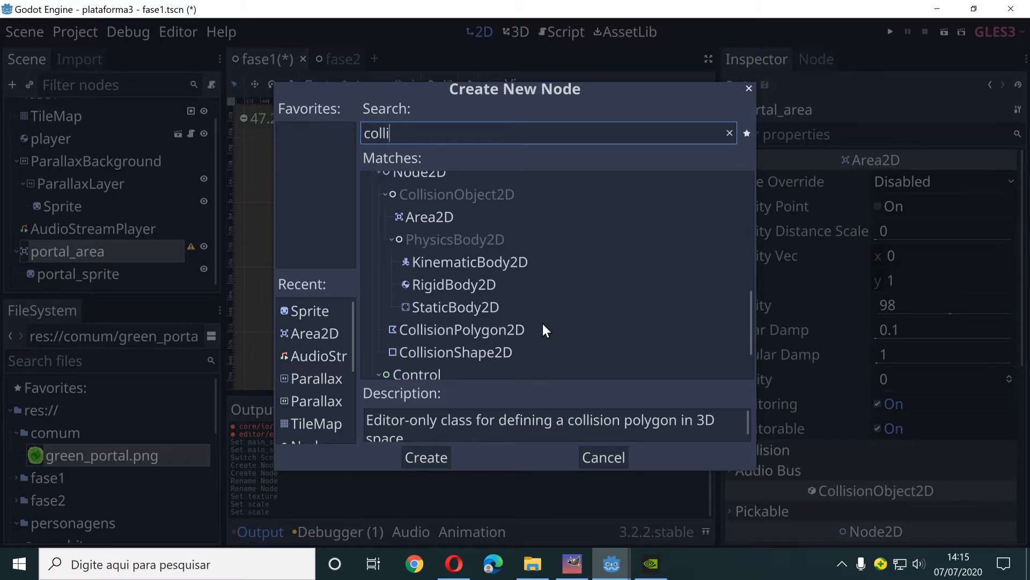
pyautogui.click(508, 350)
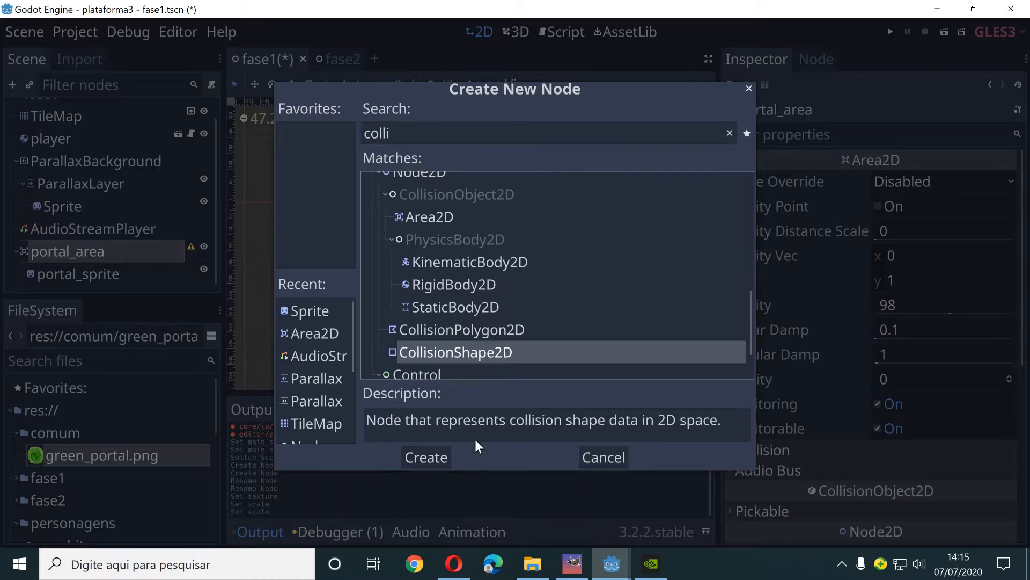
pyautogui.click(433, 460)
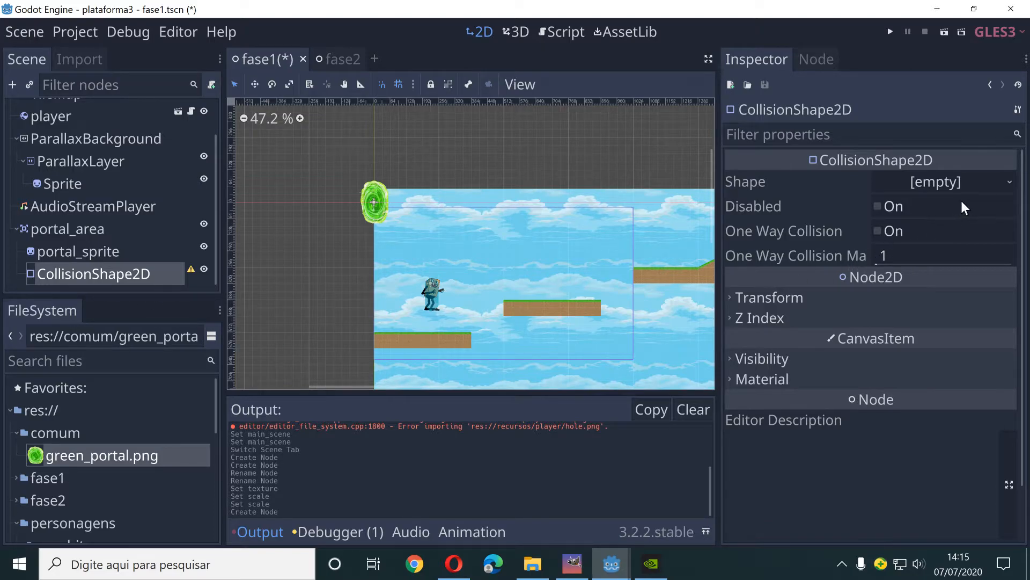
# Assign a new CapsuleShape2D to the CollisionShape2D and enlarge it to cover most of the portal sprite.
pyautogui.click(993, 182)
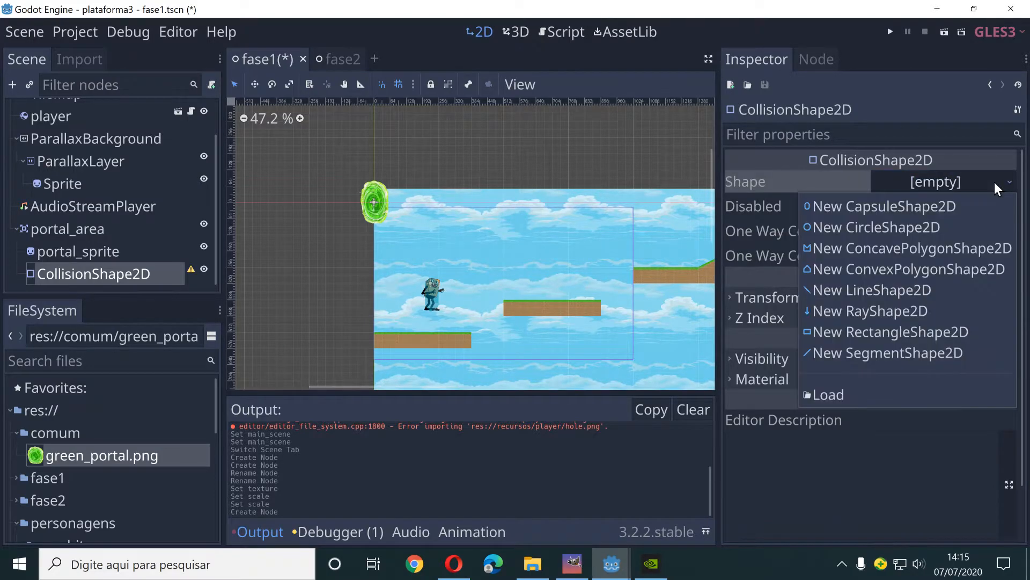
pyautogui.click(897, 211)
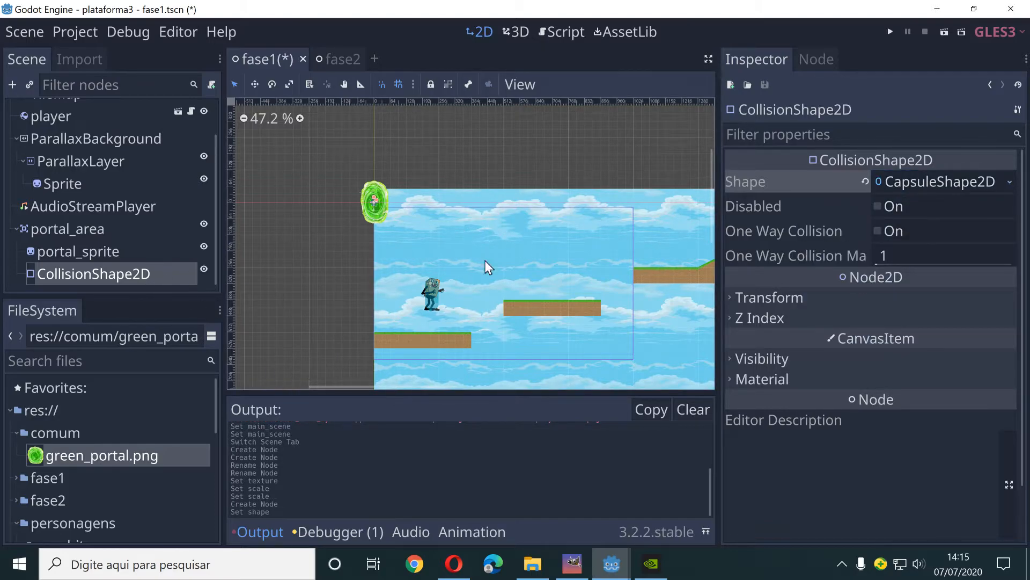
pyautogui.scroll(1, 355, 194)
pyautogui.scroll(10, 356, 200)
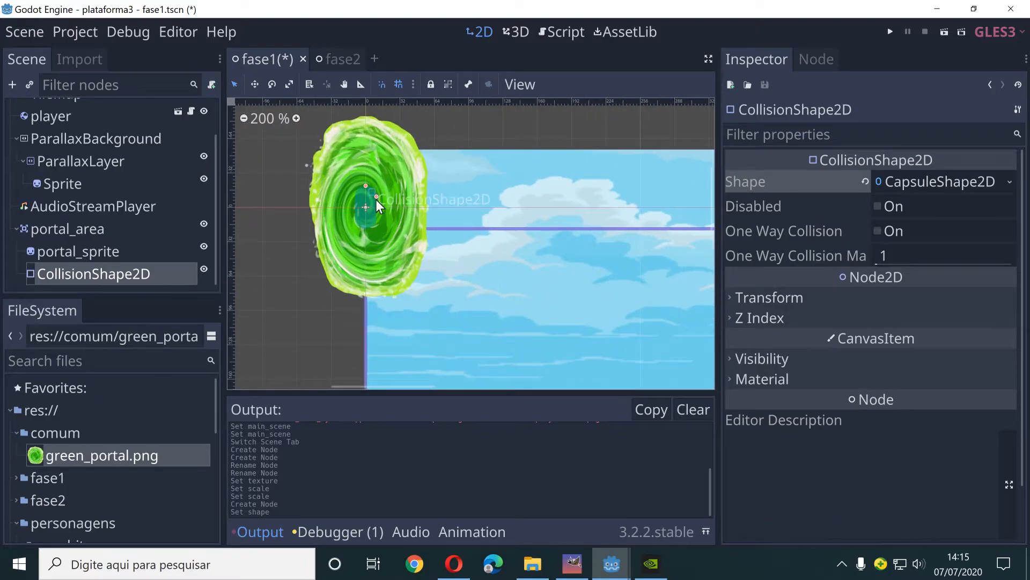
pyautogui.moveTo(376, 197); pyautogui.dragTo(423, 185)
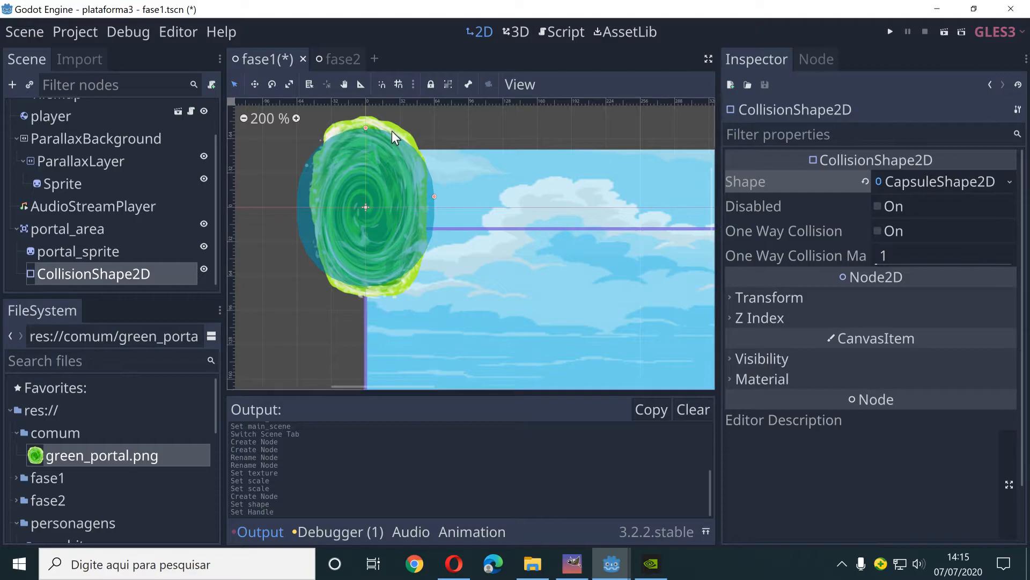
pyautogui.moveTo(433, 195); pyautogui.dragTo(437, 194)
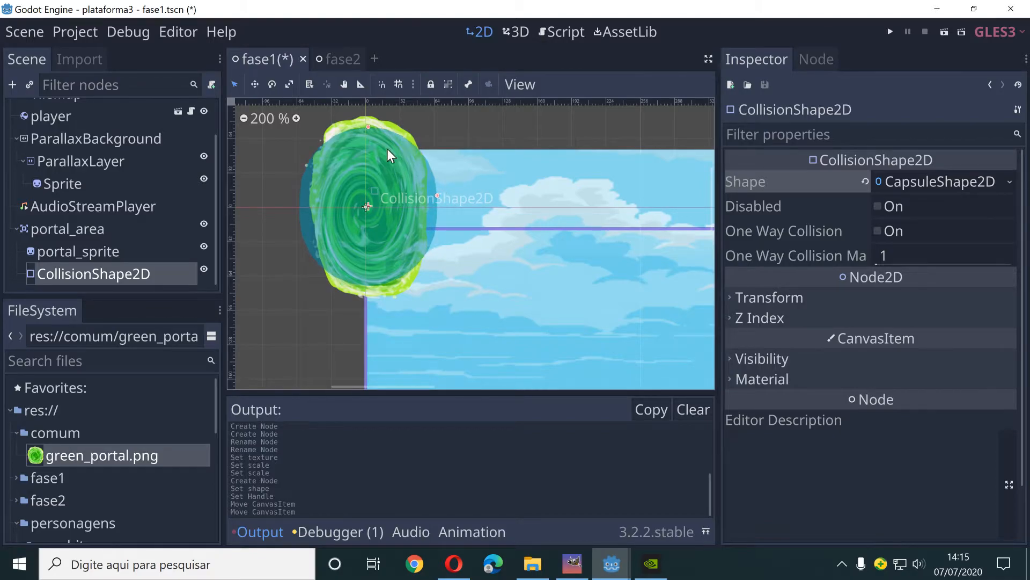
# Adjust the height and width of the capsule collision shape to fit just inside the portal sprite's green rim.
pyautogui.moveTo(368, 125); pyautogui.dragTo(375, 141)
pyautogui.hotkey('ctrl', 'z')
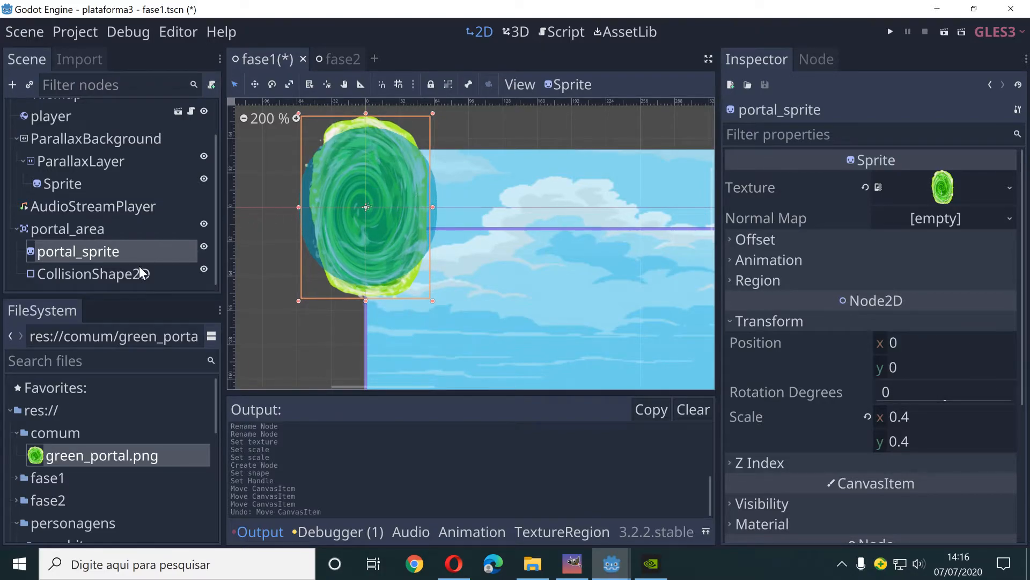
pyautogui.click(137, 273)
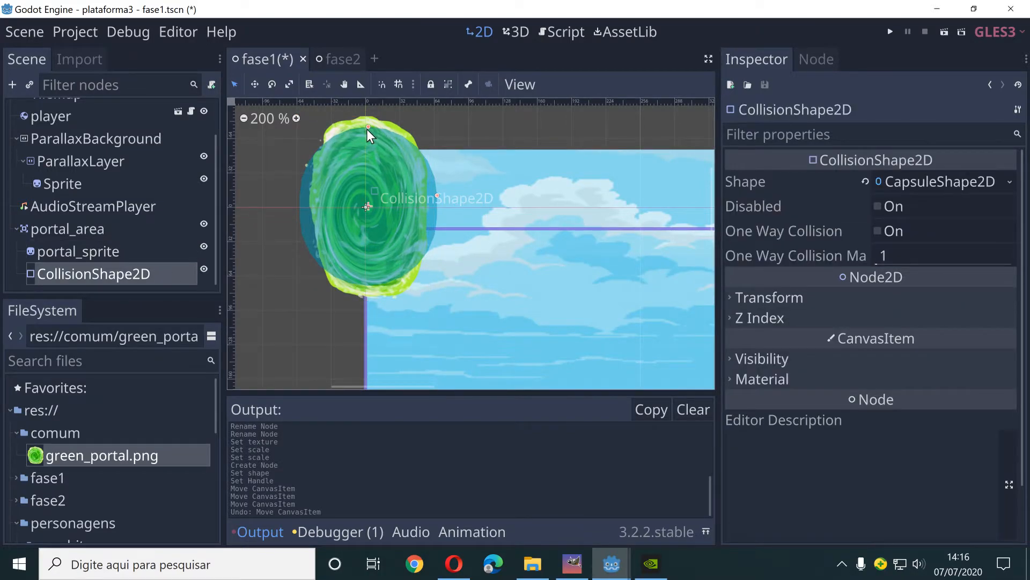
pyautogui.moveTo(367, 127); pyautogui.dragTo(368, 118)
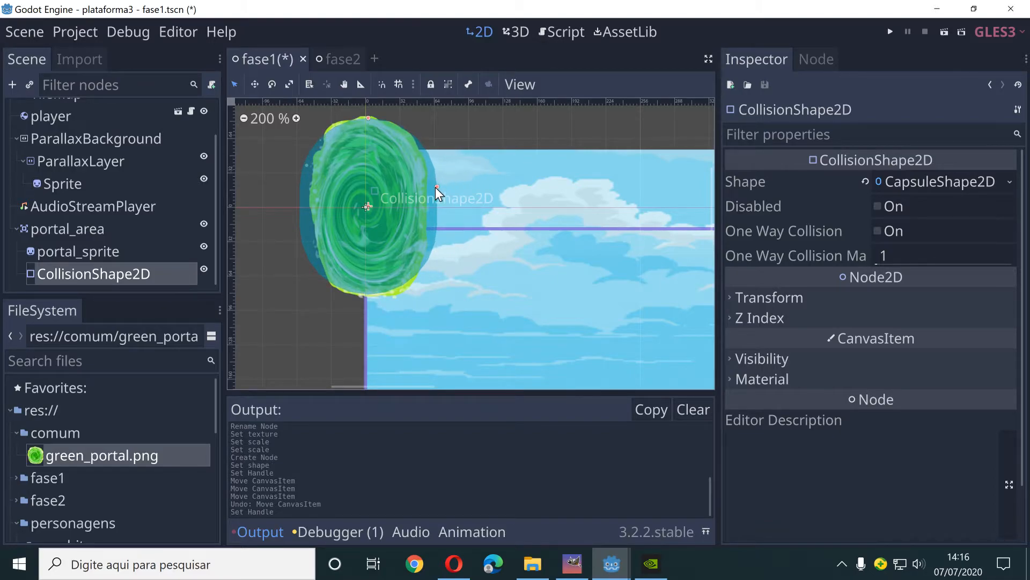
pyautogui.moveTo(437, 187); pyautogui.dragTo(418, 189)
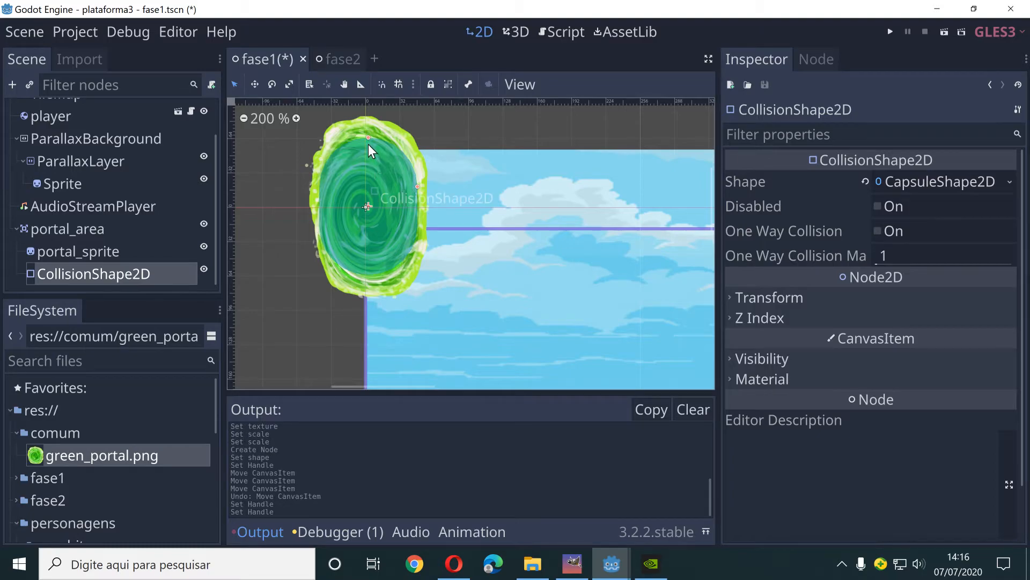
pyautogui.moveTo(368, 137); pyautogui.dragTo(368, 122)
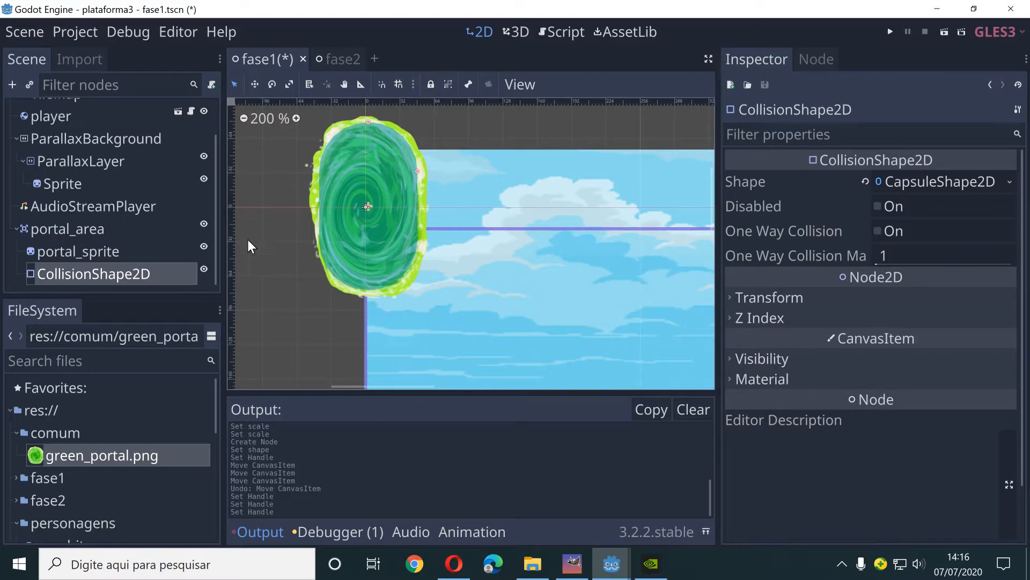
# Group portal_area so that its sprite and collision shape cannot be selected separately in the viewport.
pyautogui.click(97, 236)
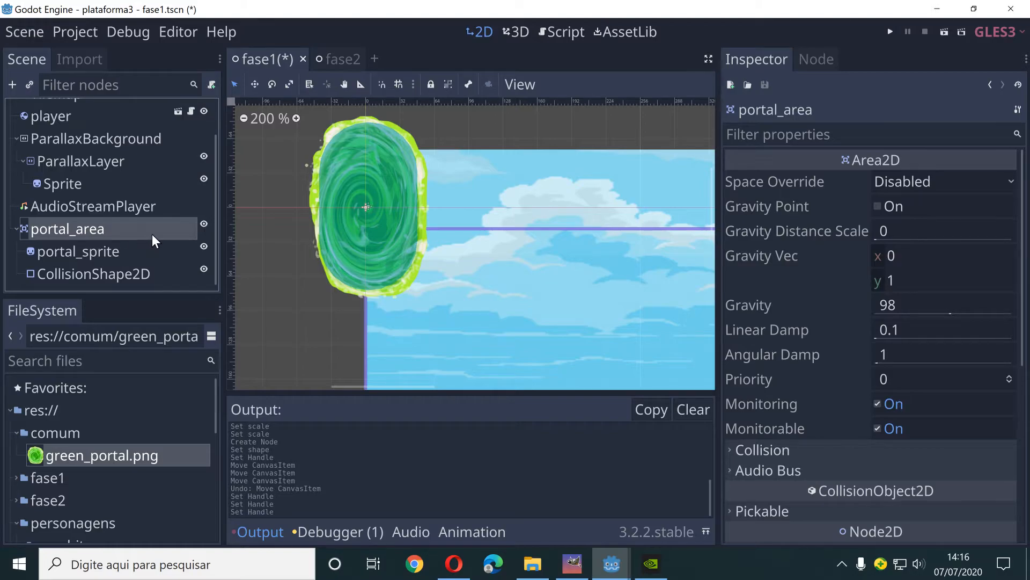
pyautogui.click(449, 84)
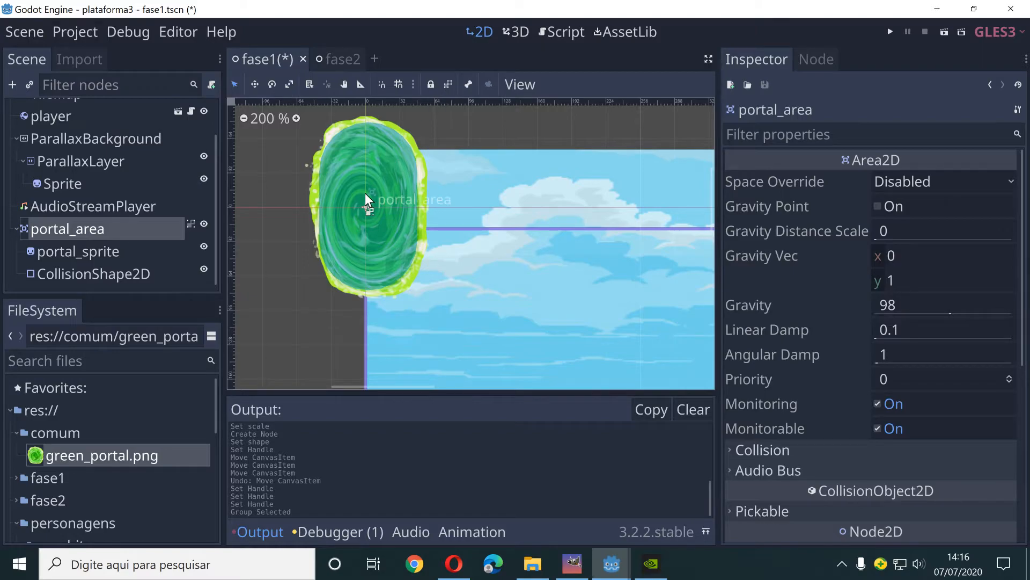
# Move portal_area onto the flat top of the raised platform beyond the ramp and save the fase1 scene.
pyautogui.scroll(-7, 396, 218)
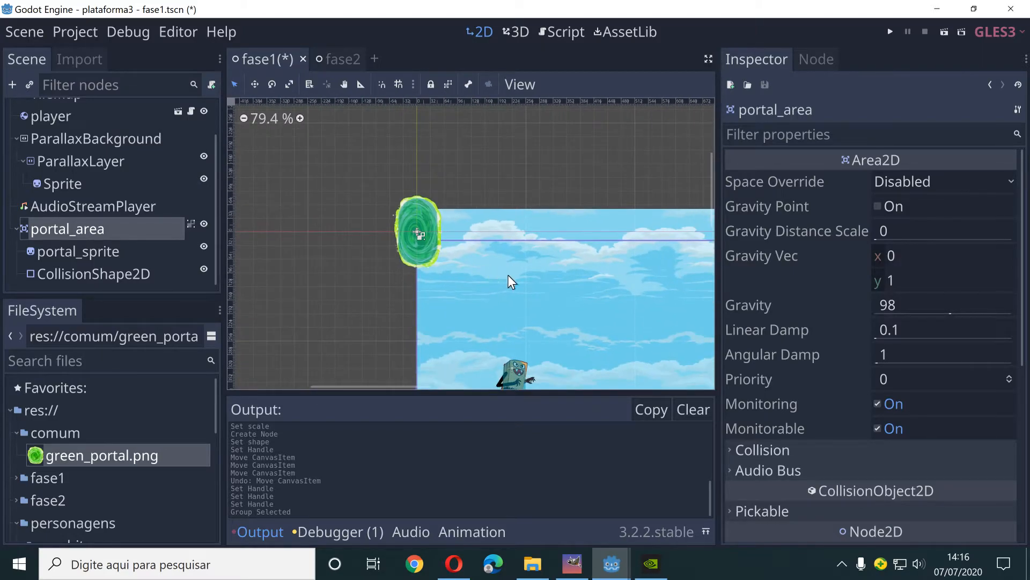
pyautogui.moveTo(542, 289); pyautogui.dragTo(348, 265, button='middle')
pyautogui.scroll(-2, 448, 260)
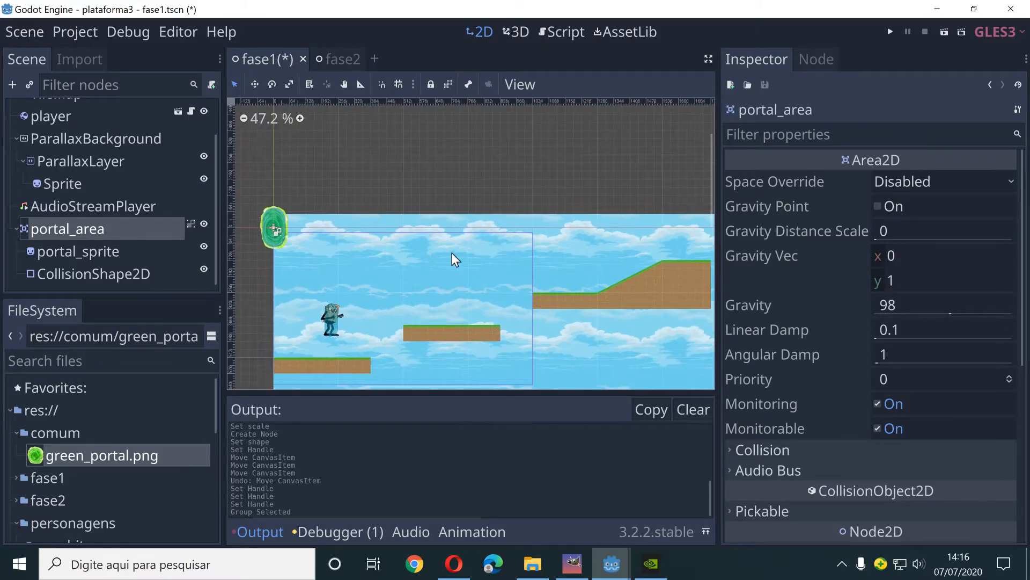
pyautogui.moveTo(294, 220); pyautogui.dragTo(683, 227)
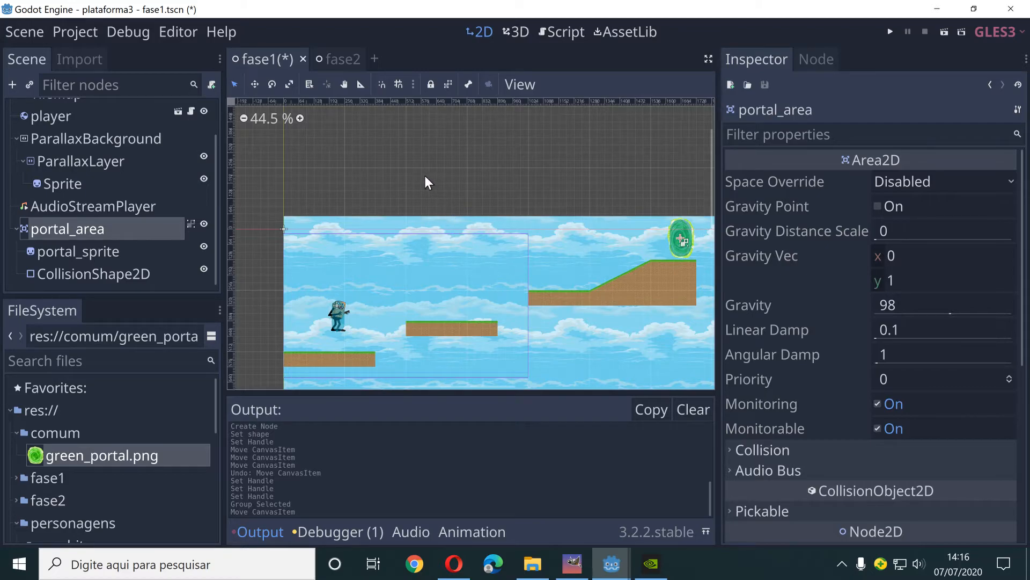
pyautogui.hotkey('ctrl', 's')
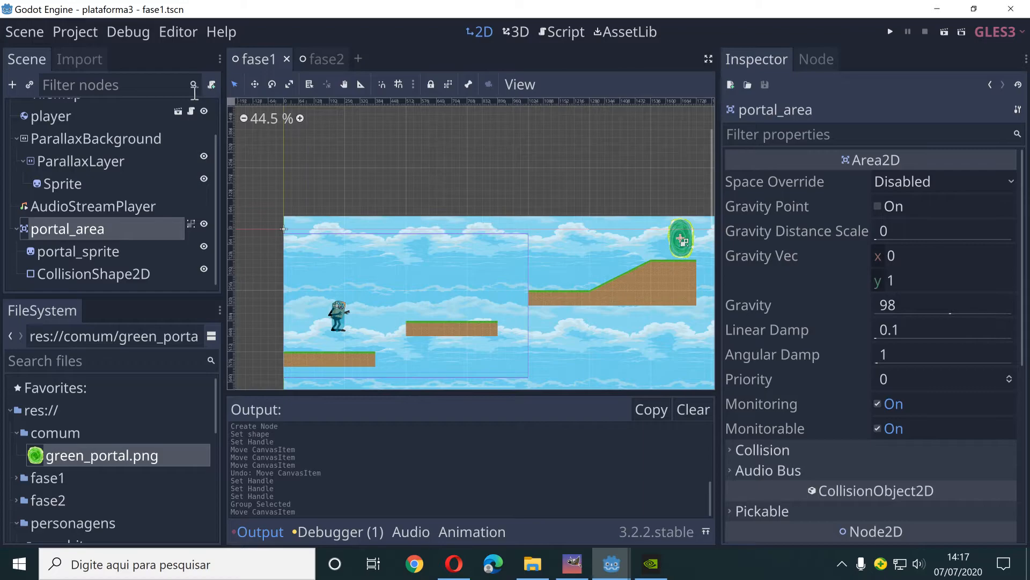
# Attach a new GDScript named portal_area.gd to portal_area, stored in the res://scripts folder.
pyautogui.click(212, 86)
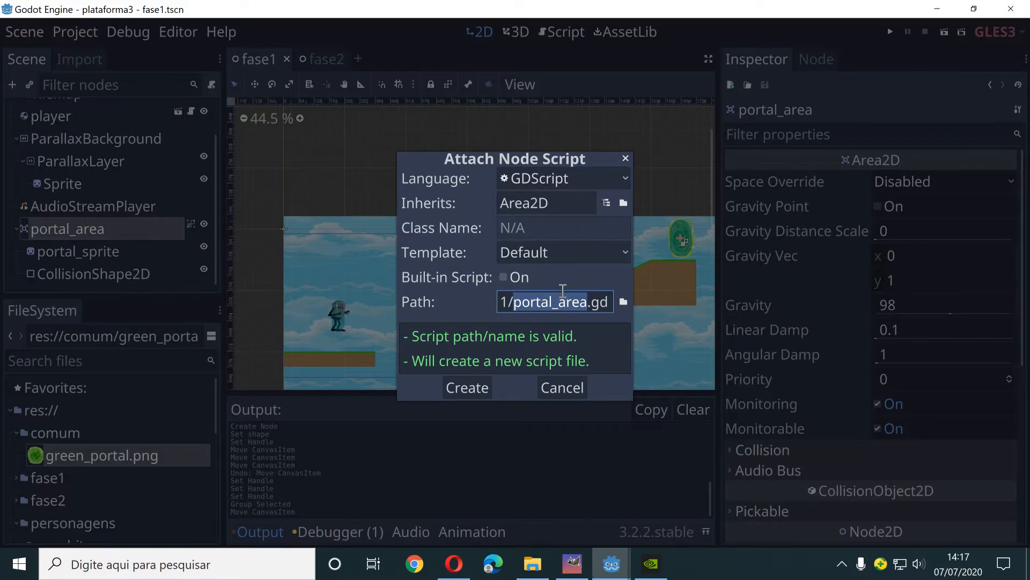
pyautogui.click(622, 302)
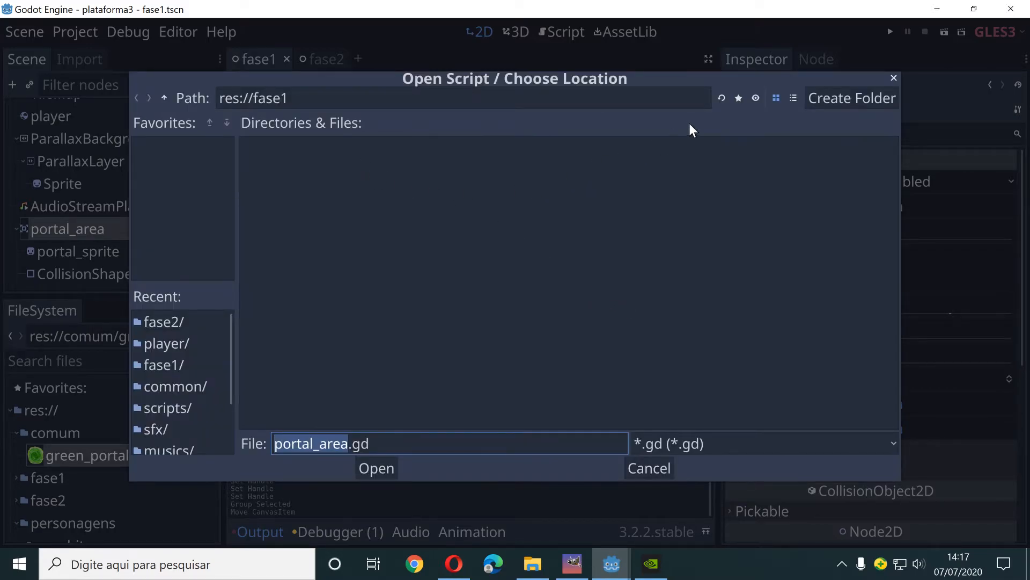
pyautogui.click(183, 407)
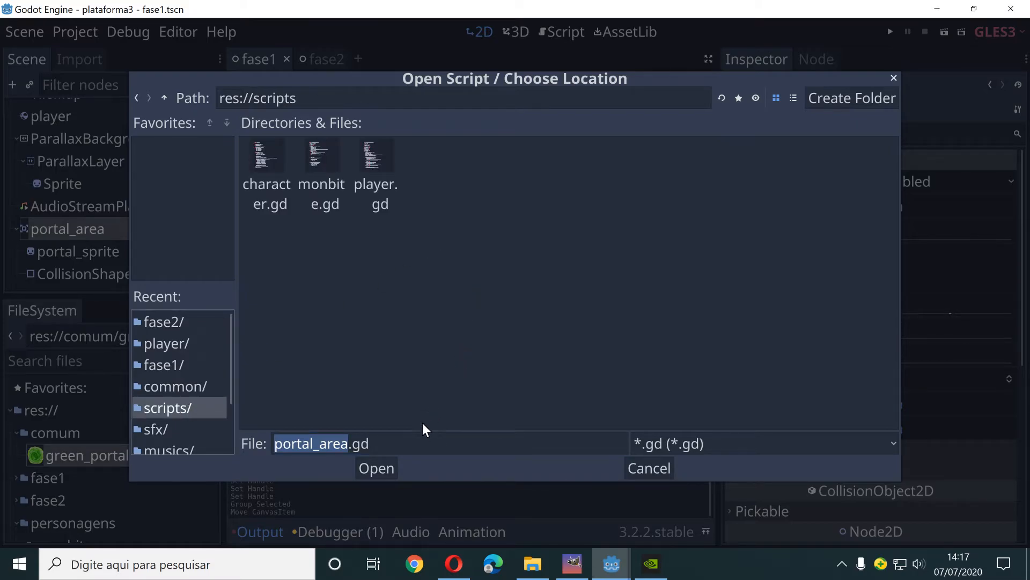
pyautogui.click(386, 469)
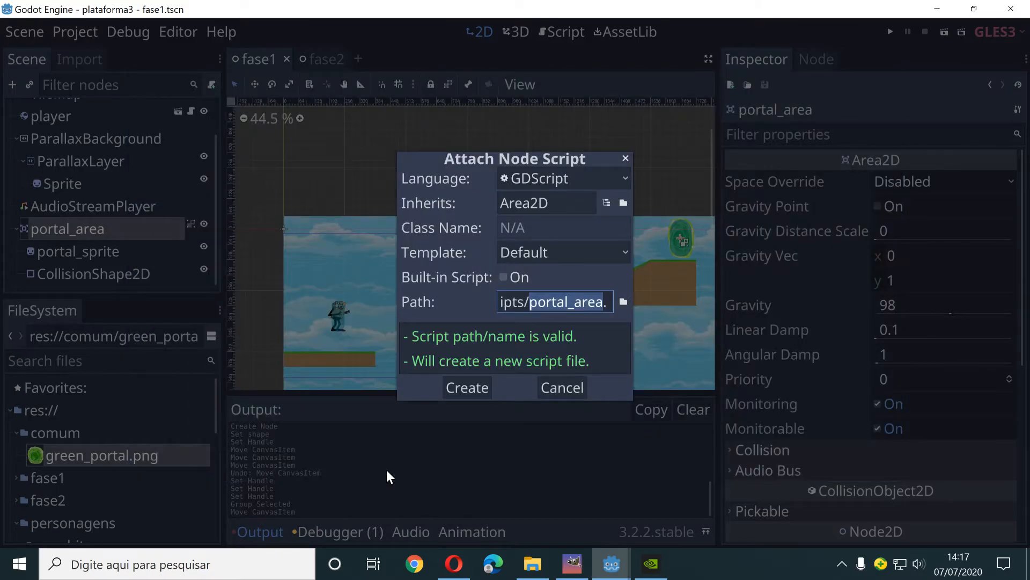
pyautogui.click(471, 392)
# Delete all template code below the extends Area2D line in portal_area.gd and save.
pyautogui.scroll(-1, 484, 234)
pyautogui.scroll(1, 485, 234)
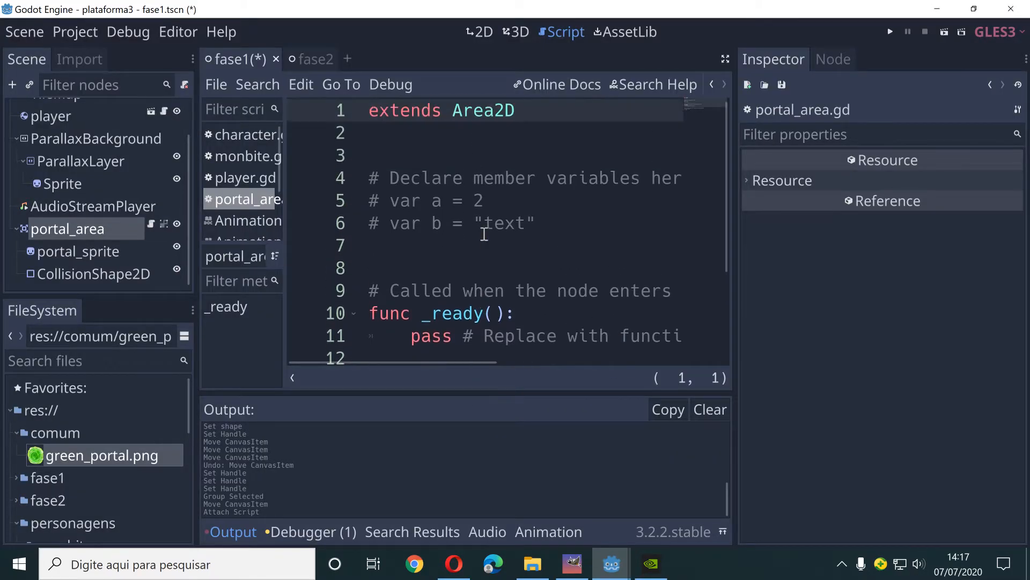
pyautogui.click(373, 160)
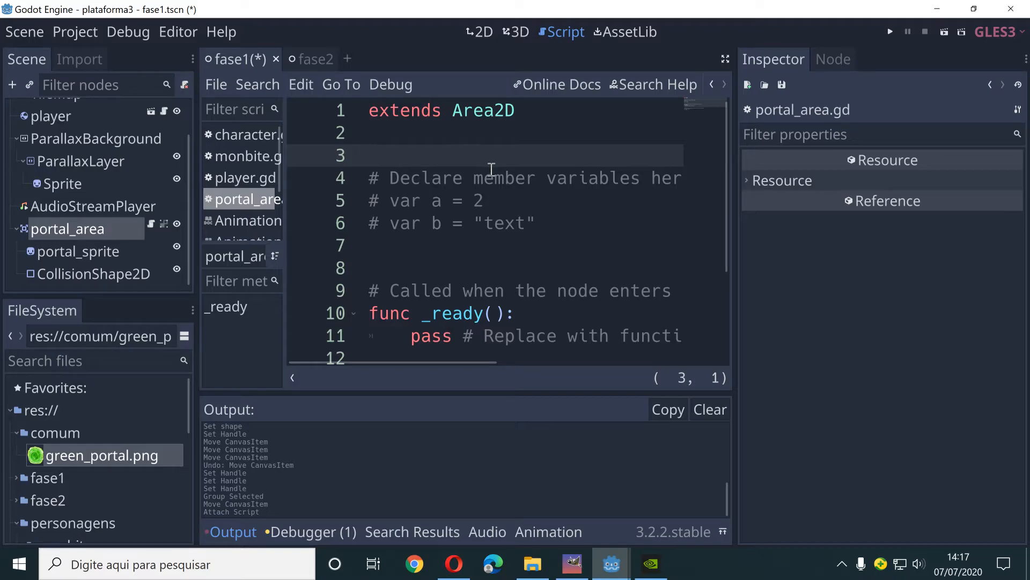
pyautogui.hotkey('shift', 'Down')
pyautogui.hotkey('shift', 'Down')
pyautogui.hotkey('shift', 'Down')
pyautogui.hotkey('shift', 'Down')
pyautogui.hotkey('shift', 'Down')
pyautogui.hotkey('shift', 'Down')
pyautogui.hotkey('shift', 'Down')
pyautogui.hotkey('shift', 'Down')
pyautogui.hotkey('shift', 'Down')
pyautogui.hotkey('shift', 'Down')
pyautogui.hotkey('shift', 'Down')
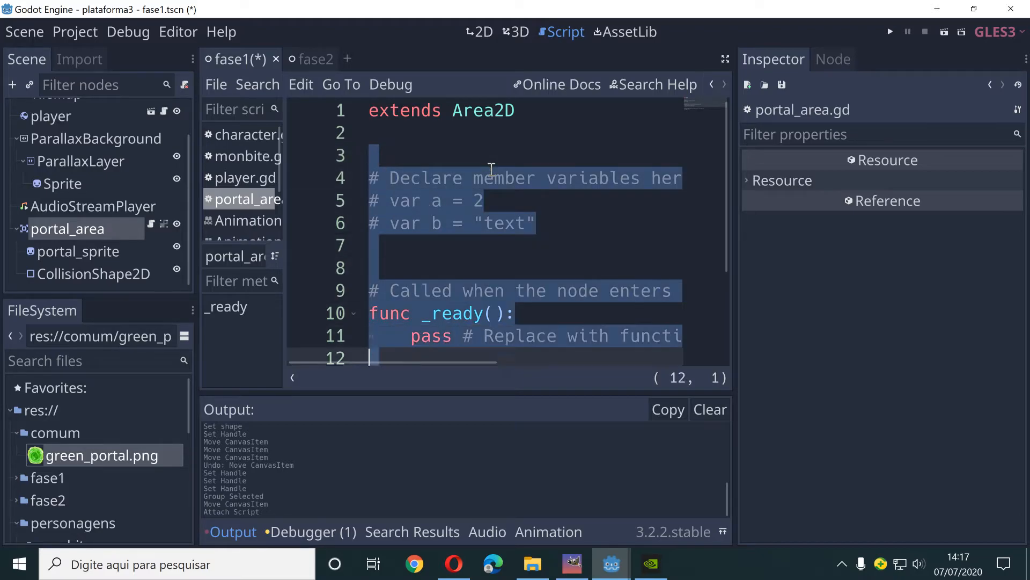
pyautogui.hotkey('shift', 'Down')
pyautogui.hotkey('shift', 'Down')
pyautogui.hotkey('shift', 'Down')
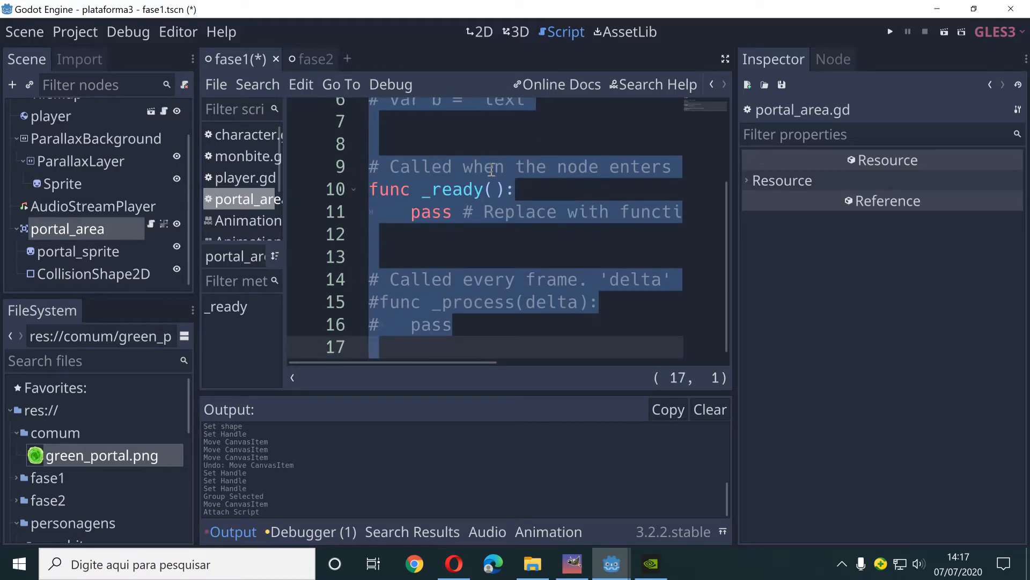
pyautogui.press('BackSpace')
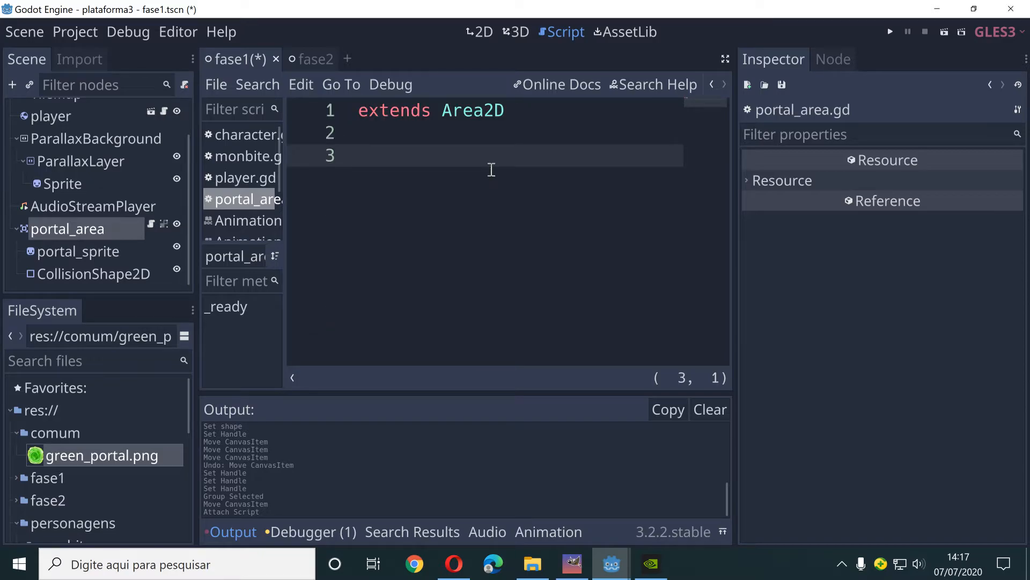
pyautogui.hotkey('ctrl', 's')
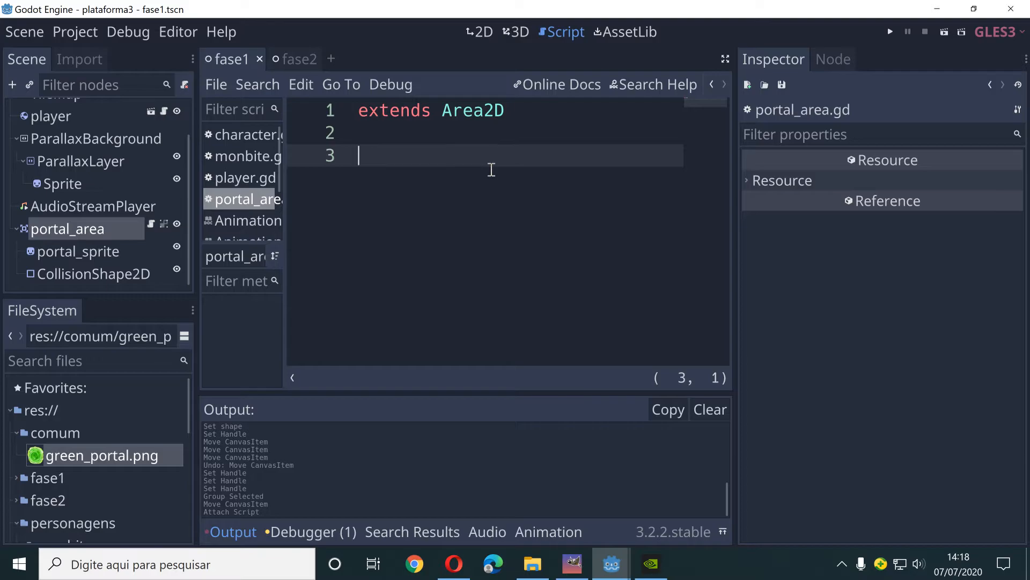
# Declare the exported variable cenas on line 3 of portal_area.gd with export(String, FILE, ".tscn") var cenas.
pyautogui.write('export')
pyautogui.press('BackSpace')
pyautogui.write('(St')
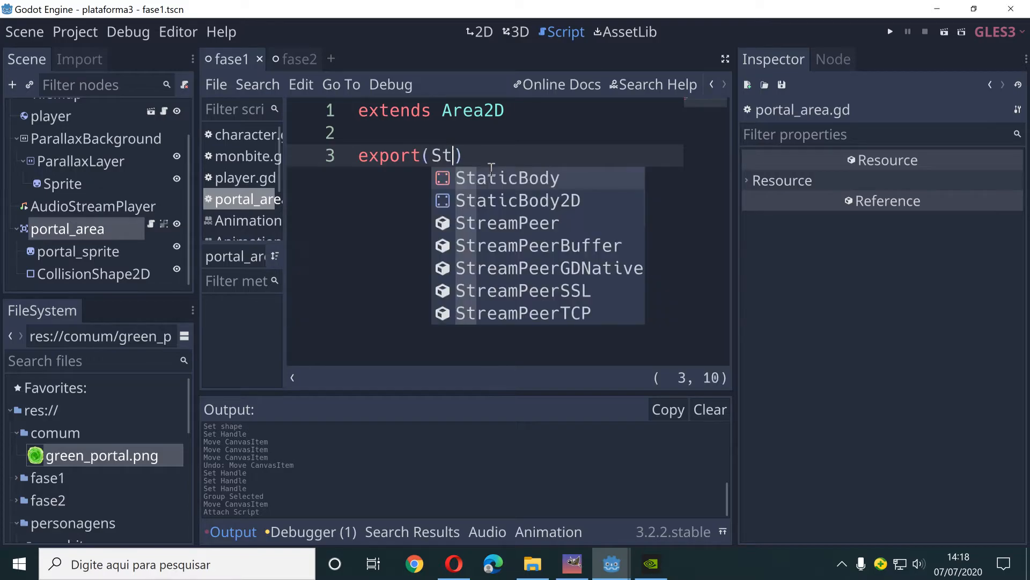
pyautogui.write('ring')
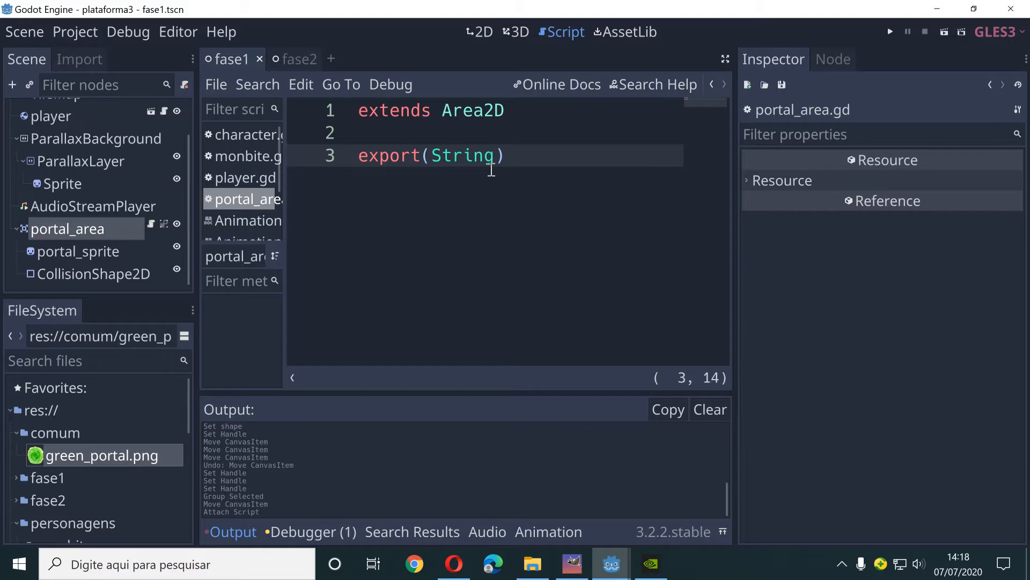
pyautogui.write(',')
pyautogui.write('FILE, "')
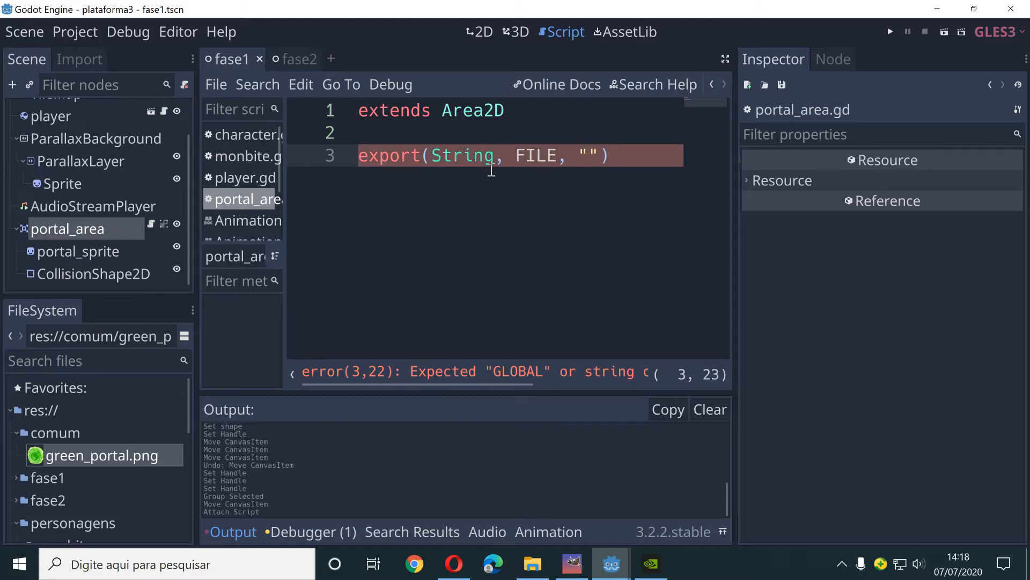
pyautogui.write('.tscn')
pyautogui.press('Right')
pyautogui.press('Right')
pyautogui.press('Left')
pyautogui.press('Right')
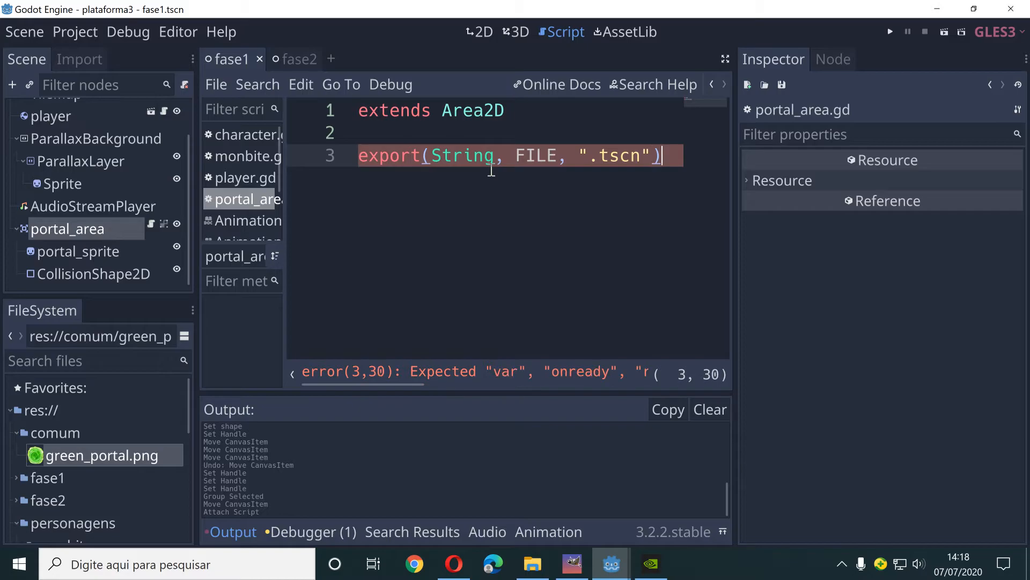
pyautogui.write('var cenas')
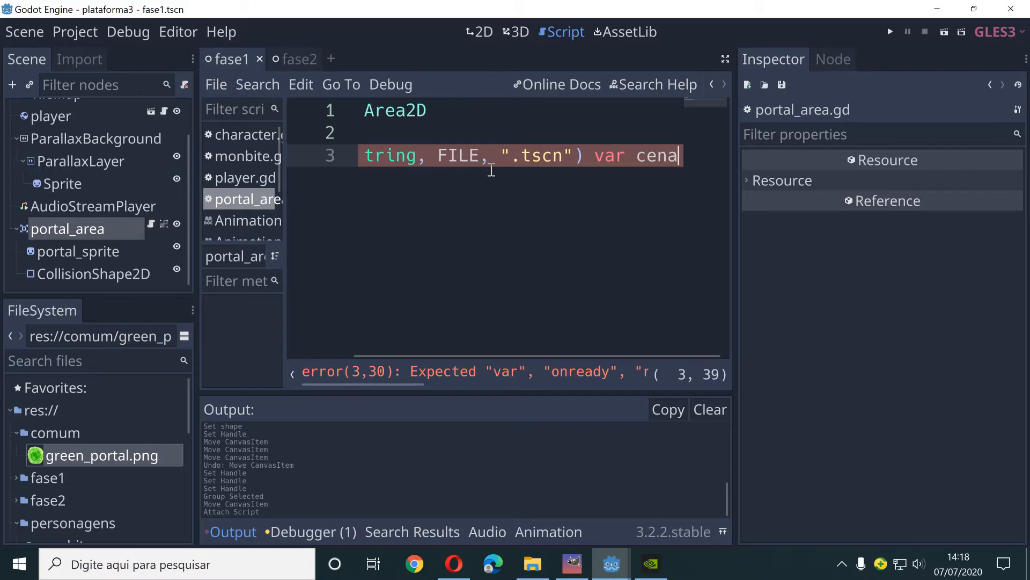
# Widen the script editor so the whole export line fits, and save portal_area.gd.
pyautogui.press('Left')
pyautogui.press('Left')
pyautogui.press('Left')
pyautogui.press('Left')
pyautogui.press('Left')
pyautogui.press('Left')
pyautogui.press('Left')
pyautogui.press('Left')
pyautogui.press('Left')
pyautogui.press('Left')
pyautogui.press('Left')
pyautogui.press('Left')
pyautogui.press('Left')
pyautogui.press('Left')
pyautogui.press('Left')
pyautogui.press('Left')
pyautogui.press('Left')
pyautogui.press('Left')
pyautogui.press('Left')
pyautogui.press('Left')
pyautogui.press('Left')
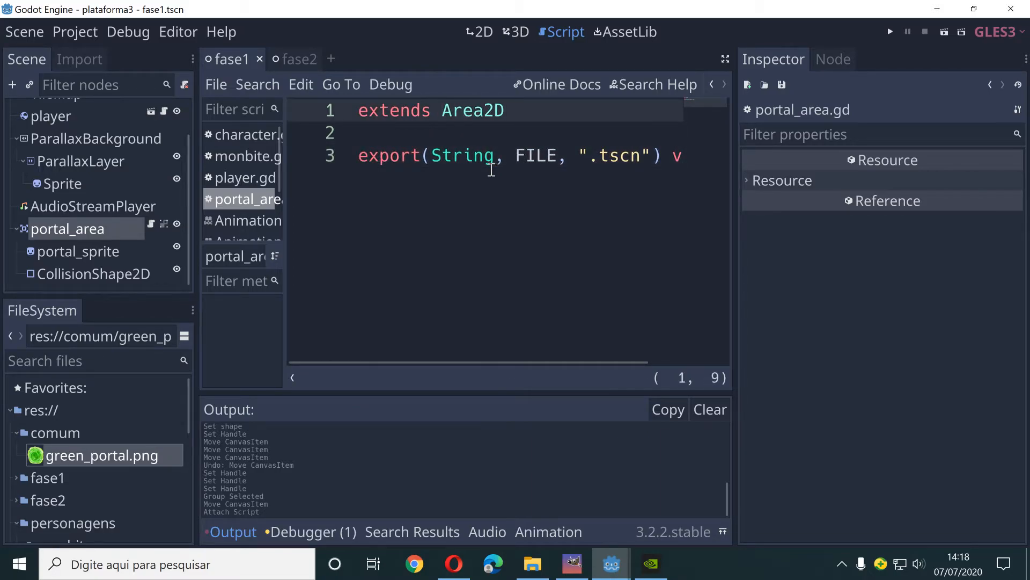
pyautogui.moveTo(734, 260); pyautogui.dragTo(868, 267)
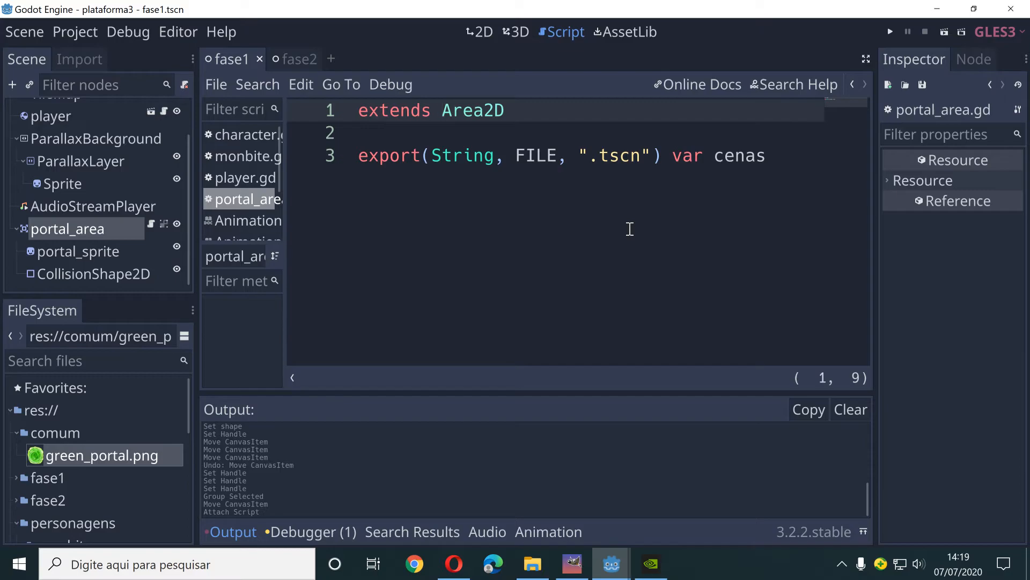
pyautogui.hotkey('ctrl', 's')
# Try to choose a scene from the res://fase2 folder for portal_area's Cenas variable.
pyautogui.click(101, 204)
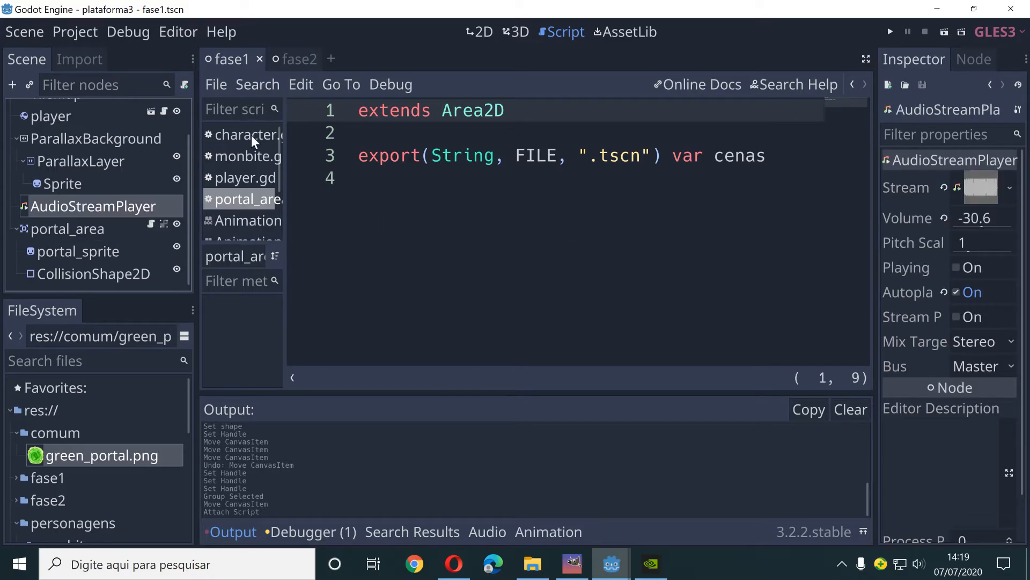
pyautogui.click(65, 119)
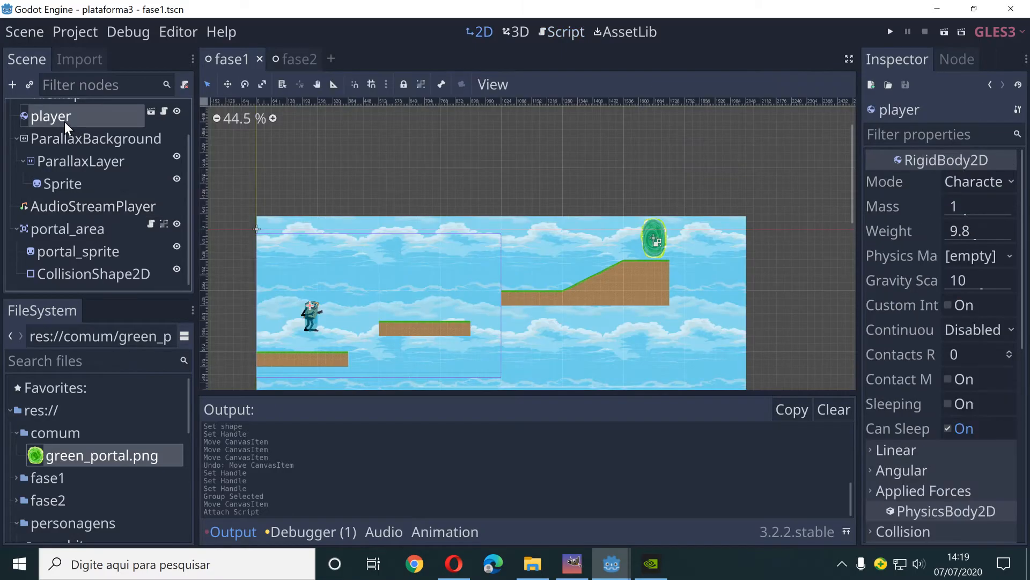
pyautogui.click(76, 232)
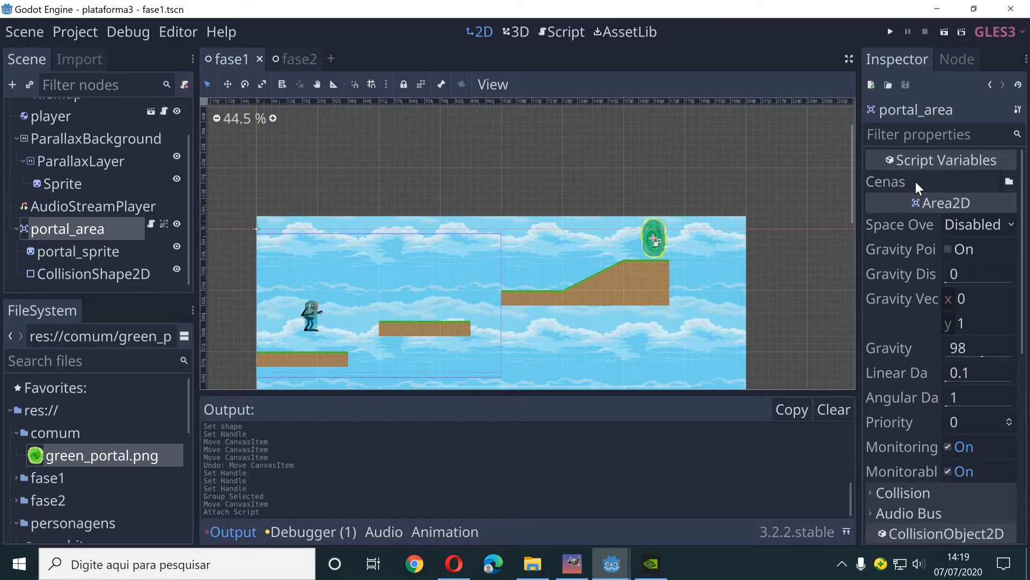
pyautogui.click(1008, 184)
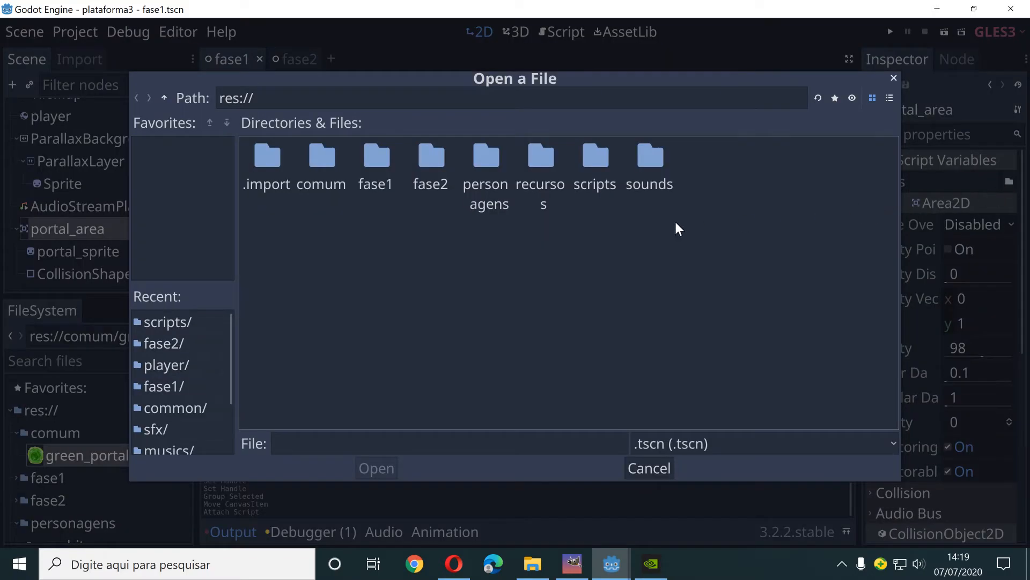
pyautogui.doubleClick(435, 157)
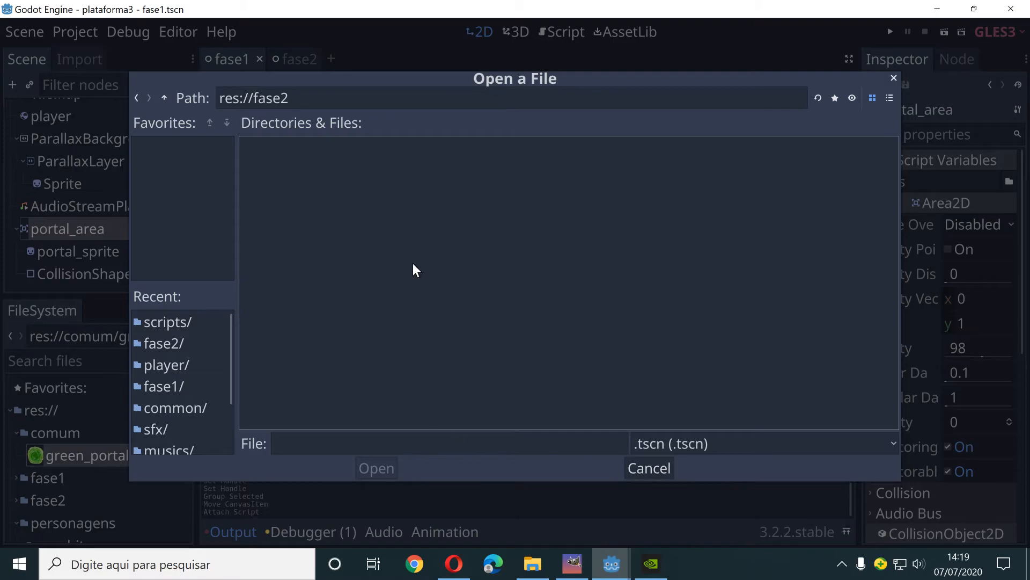
pyautogui.click(650, 464)
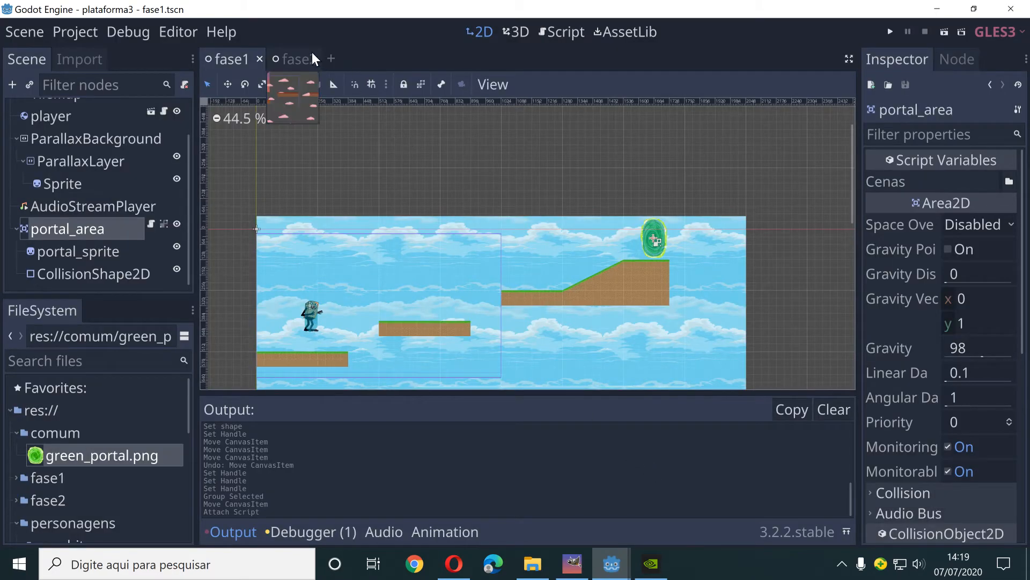
# Save the fase2 scene, check the project's fase2 folder for fase2.tscn, and return to the fase1 scene.
pyautogui.click(293, 58)
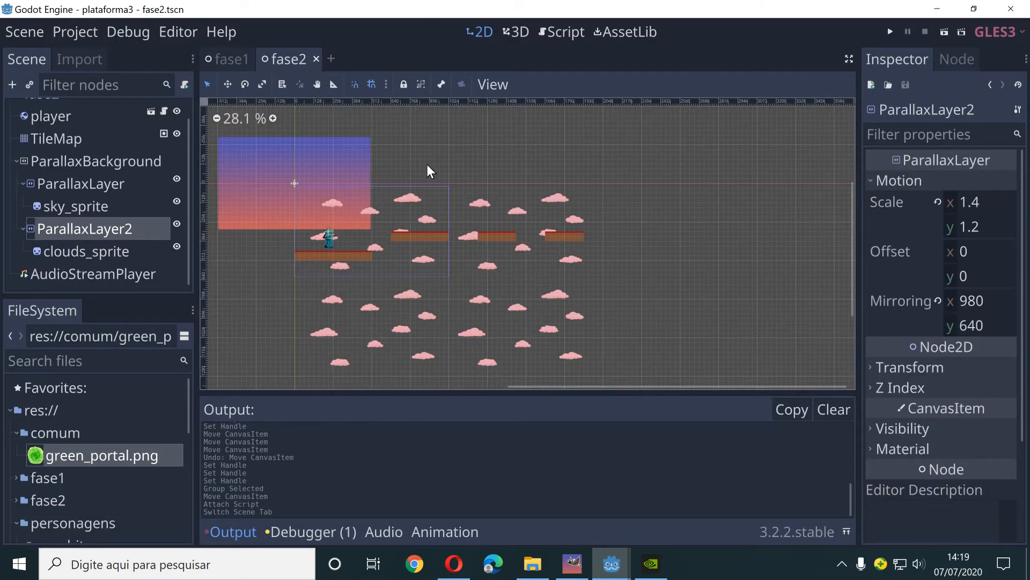
pyautogui.hotkey('ctrl', 's')
pyautogui.doubleClick(56, 499)
pyautogui.scroll(-5, 78, 479)
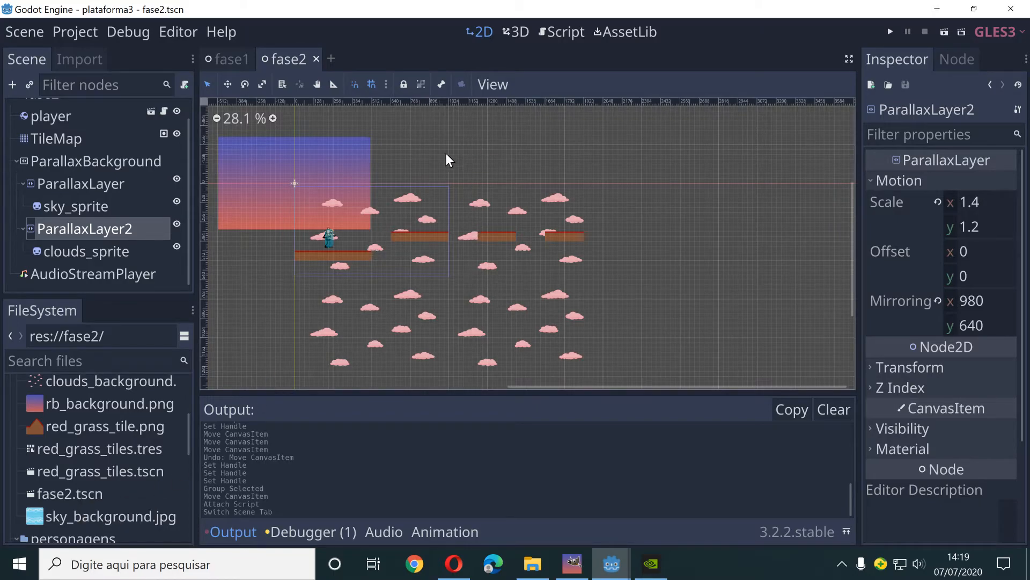
pyautogui.click(218, 59)
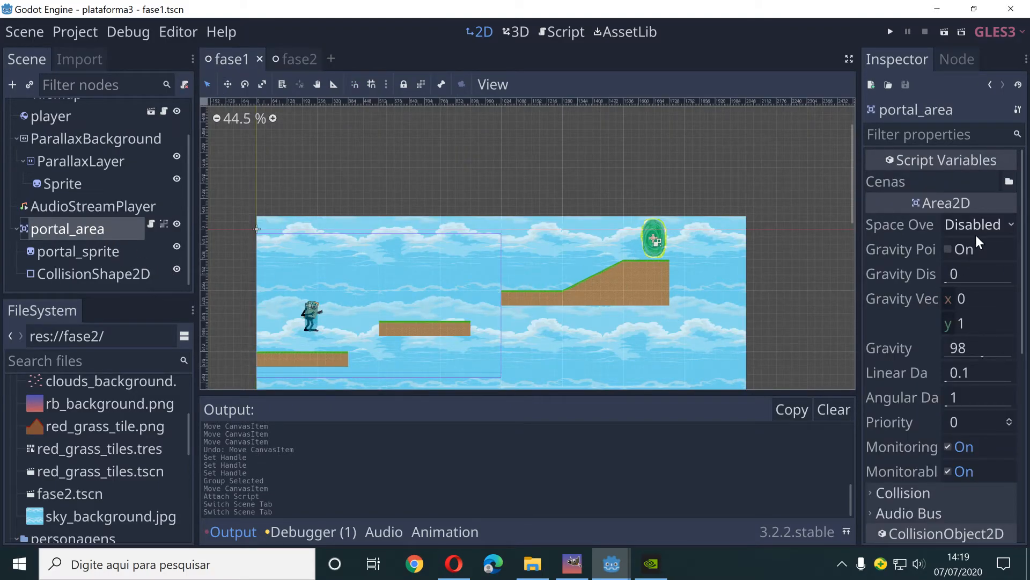
# Try to pick fase2.tscn for the Cenas variable by listing All Files in res://fase2, and cancel the file selection.
pyautogui.click(1009, 183)
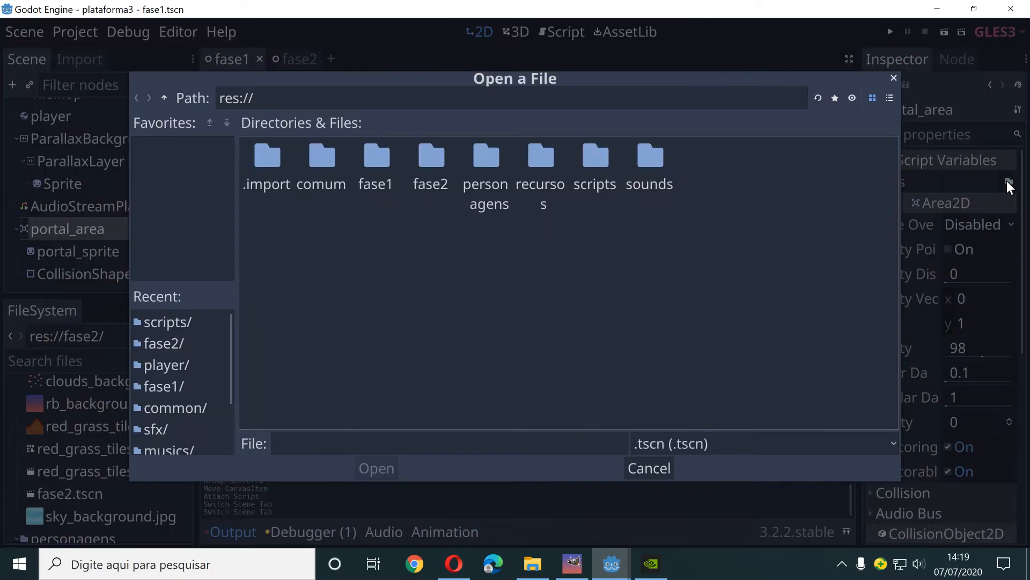
pyautogui.doubleClick(436, 156)
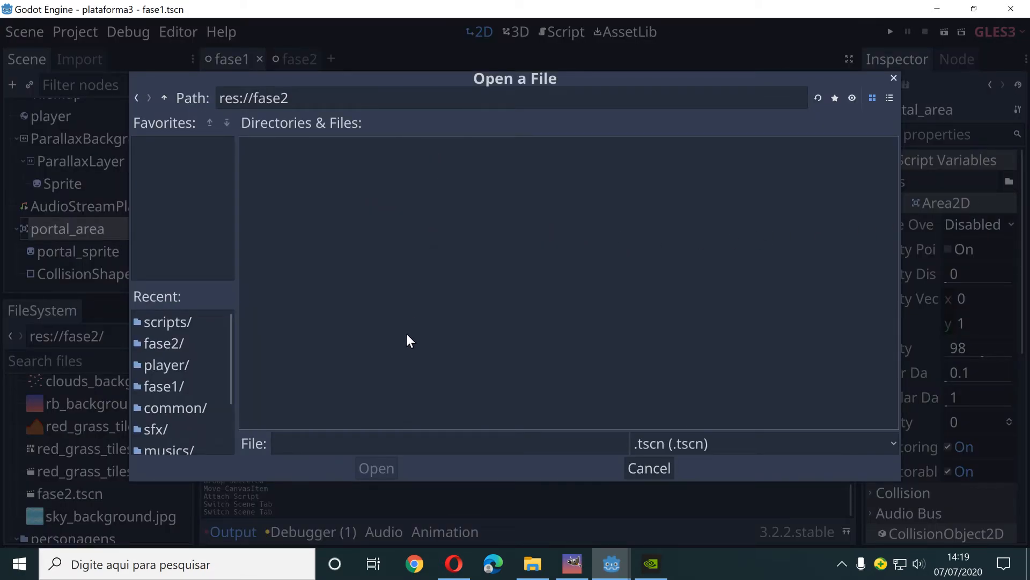
pyautogui.click(178, 346)
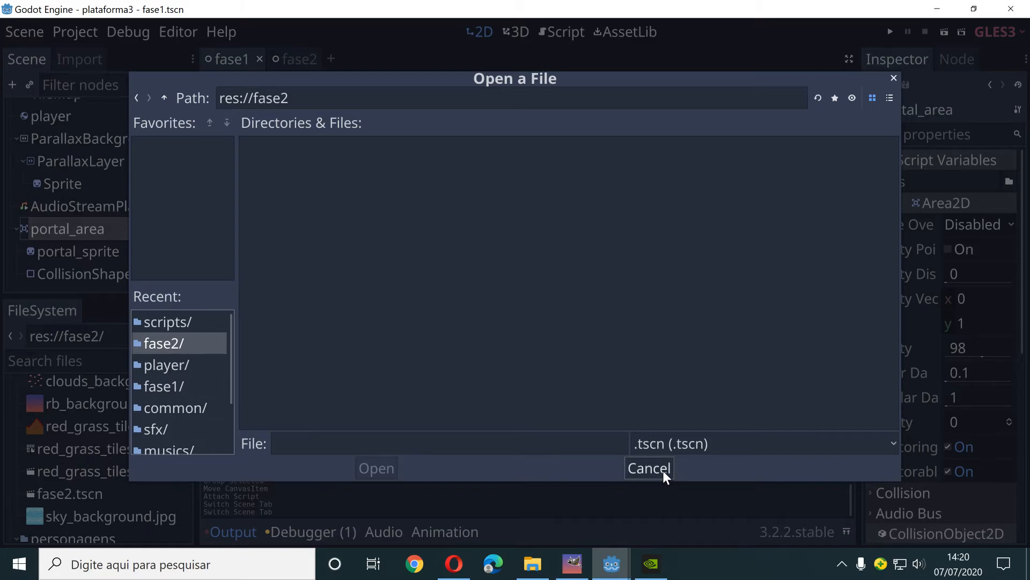
pyautogui.click(792, 448)
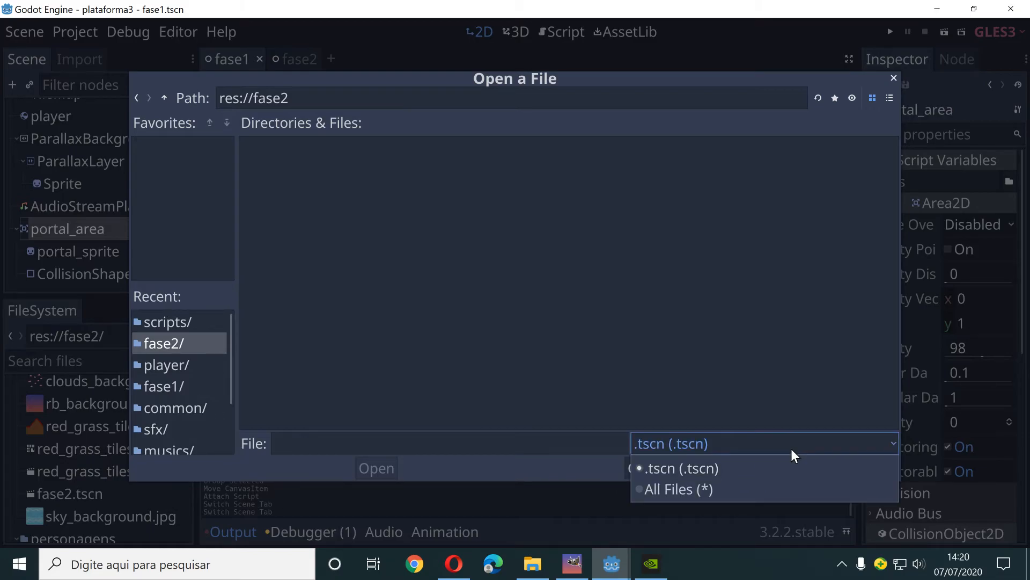
pyautogui.click(702, 502)
pyautogui.click(738, 443)
pyautogui.click(711, 488)
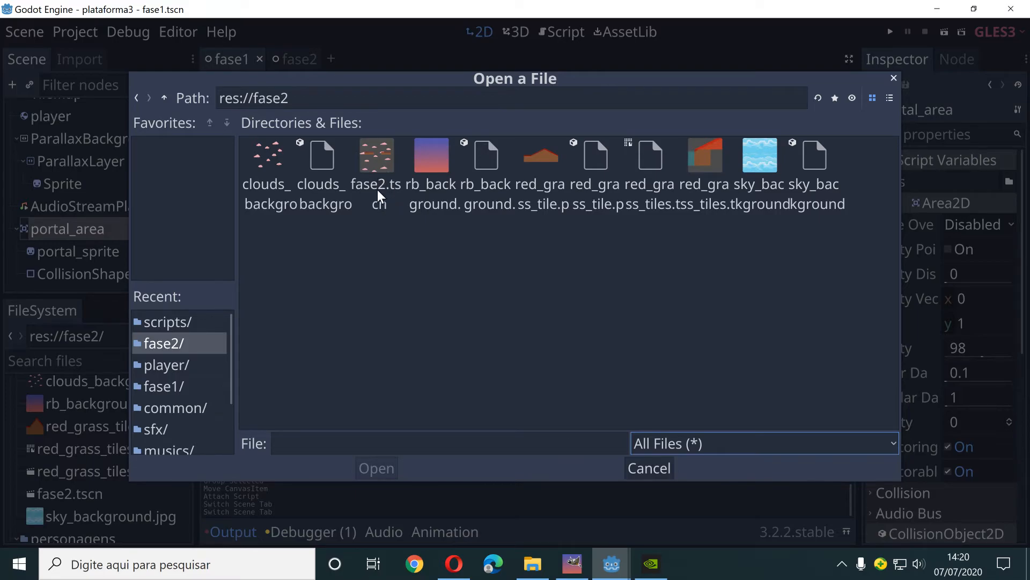
pyautogui.click(374, 169)
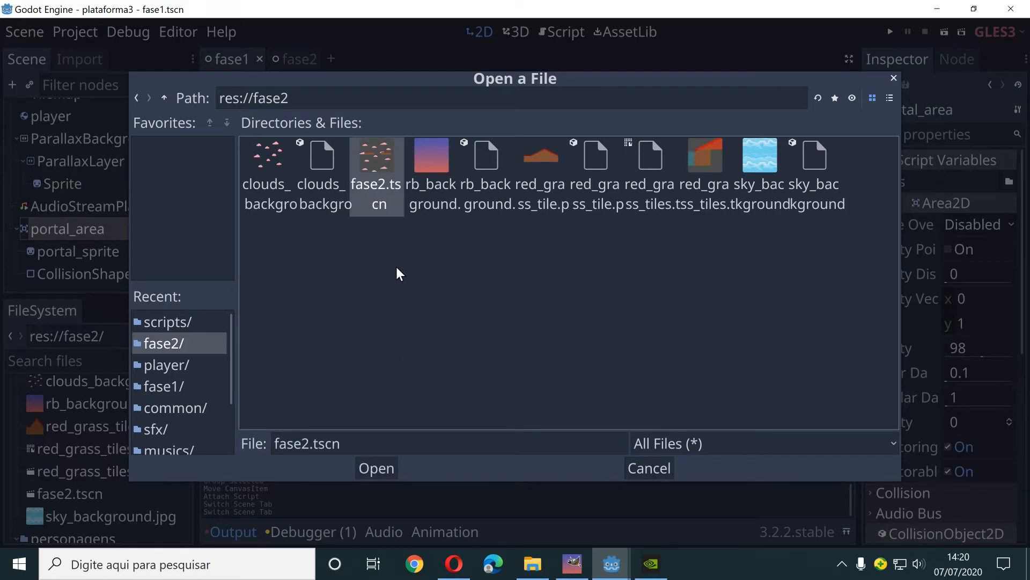
pyautogui.click(651, 466)
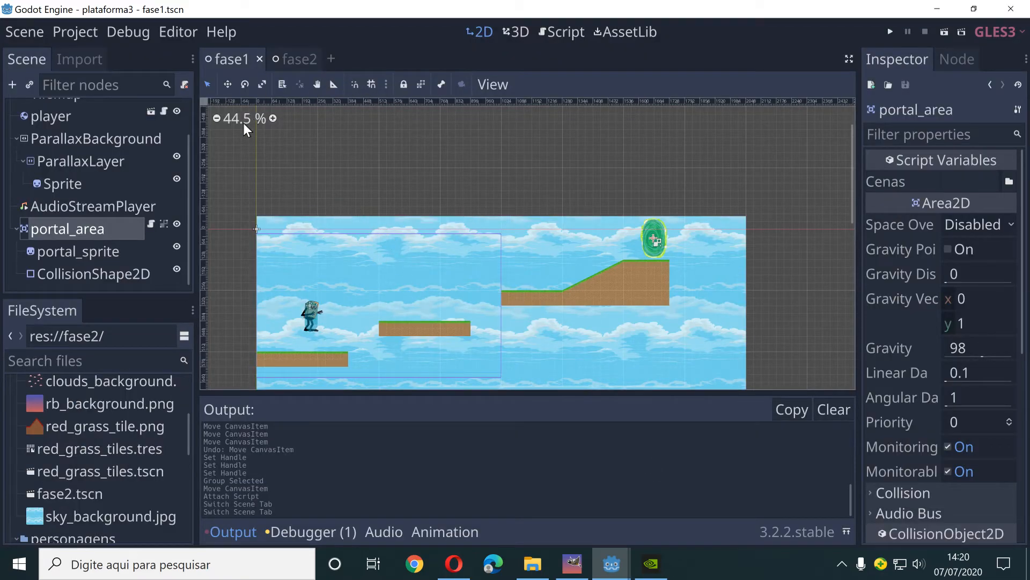
# Change the file filter in portal_area.gd's export line to "*.tscn".
pyautogui.click(162, 113)
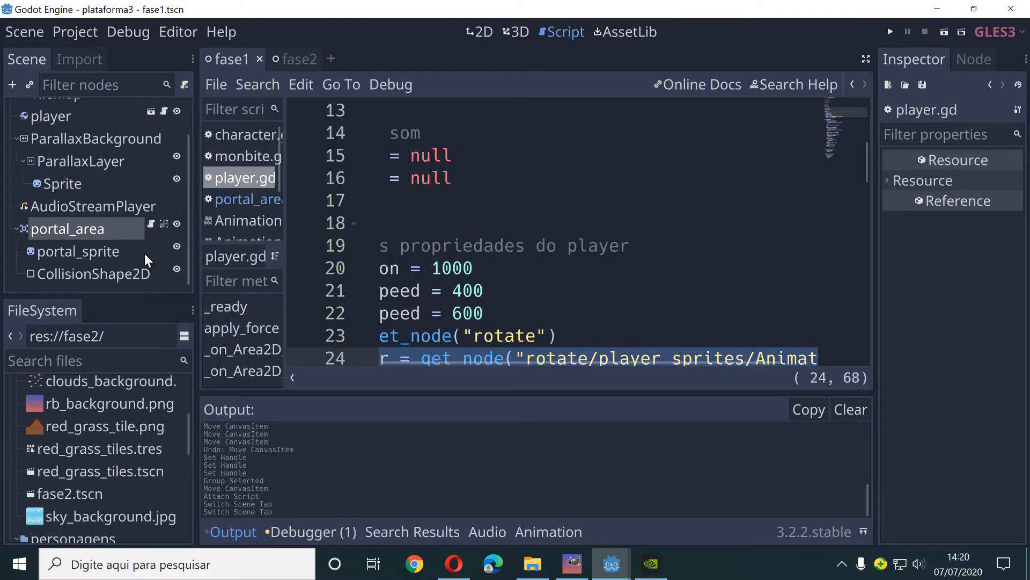
pyautogui.click(151, 223)
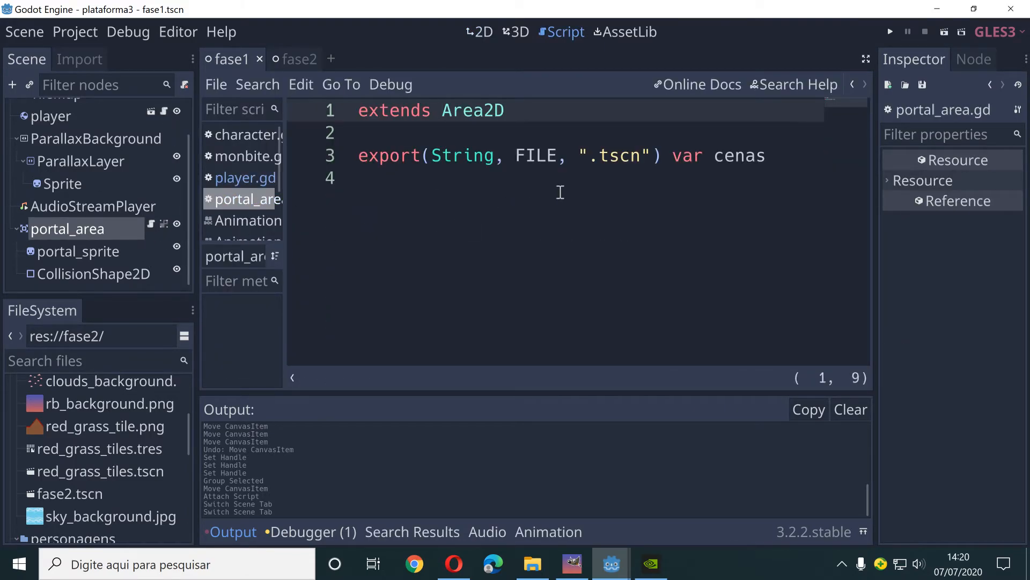
pyautogui.click(601, 156)
pyautogui.press('Right')
pyautogui.press('Right')
pyautogui.click(592, 157)
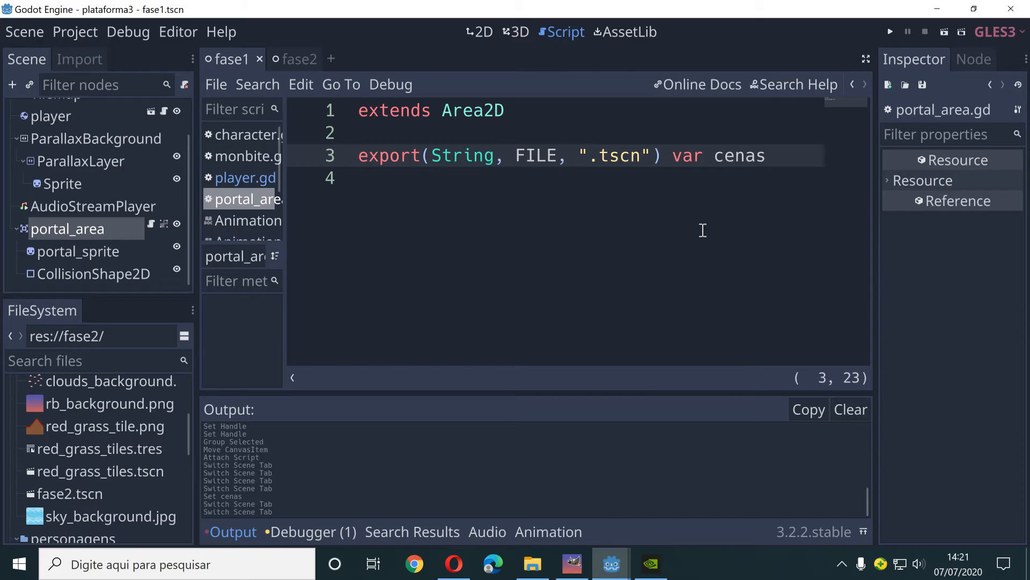
pyautogui.write('*')
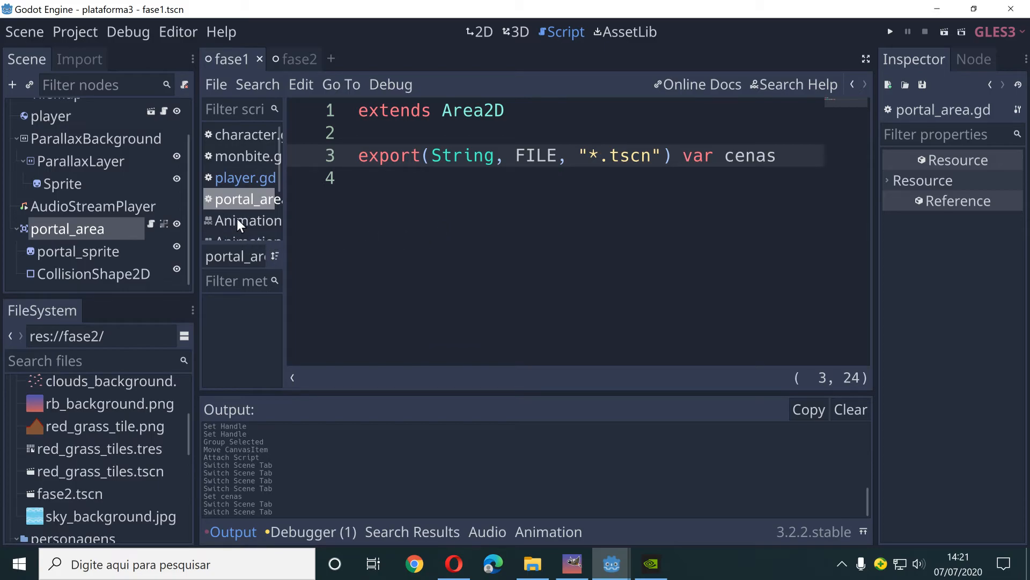
# Assign res://fase2/fase2.tscn to portal_area's Cenas variable and save the fase1 scene.
pyautogui.click(66, 207)
pyautogui.click(74, 184)
pyautogui.click(87, 224)
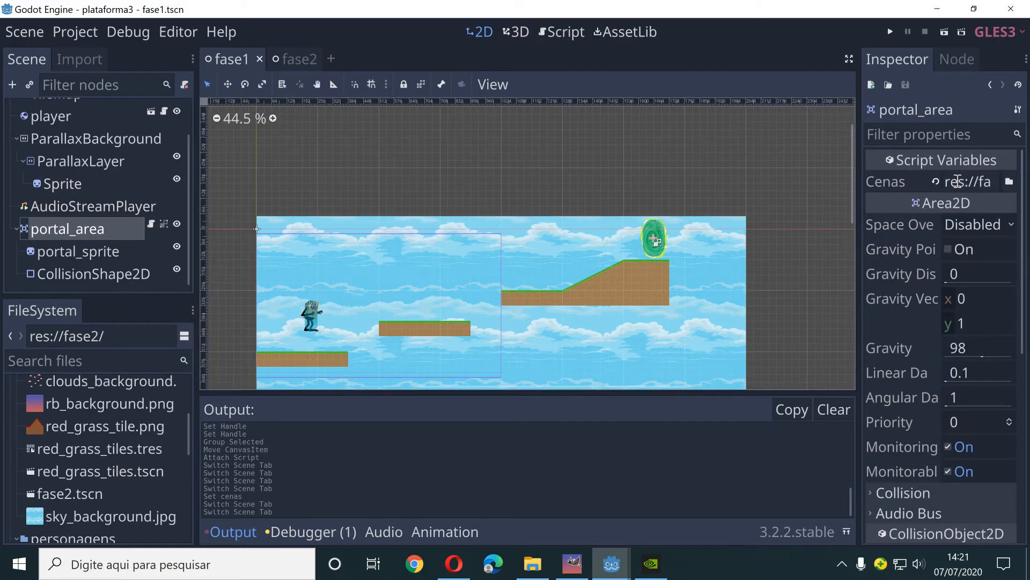
pyautogui.click(1009, 180)
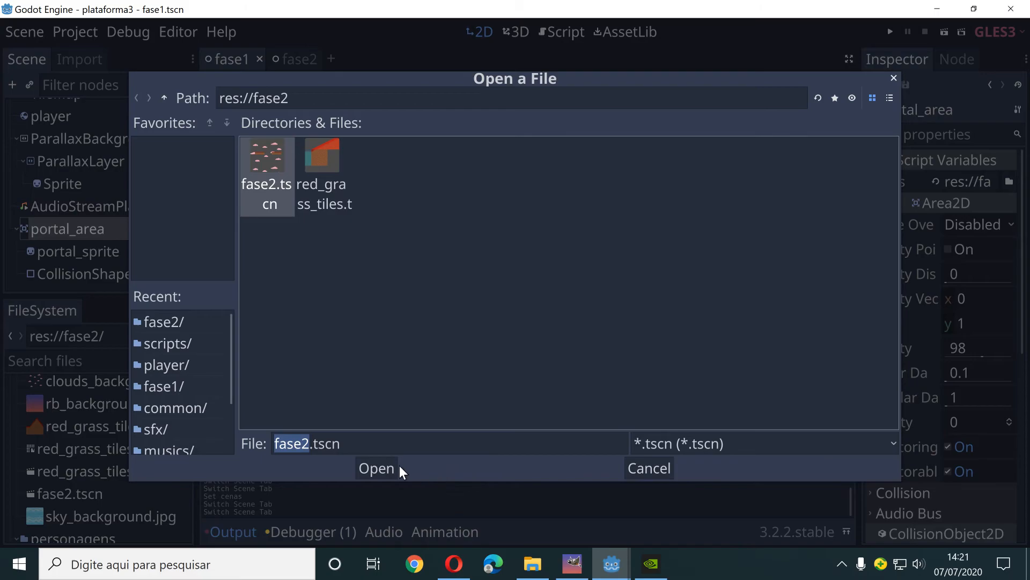
pyautogui.click(374, 467)
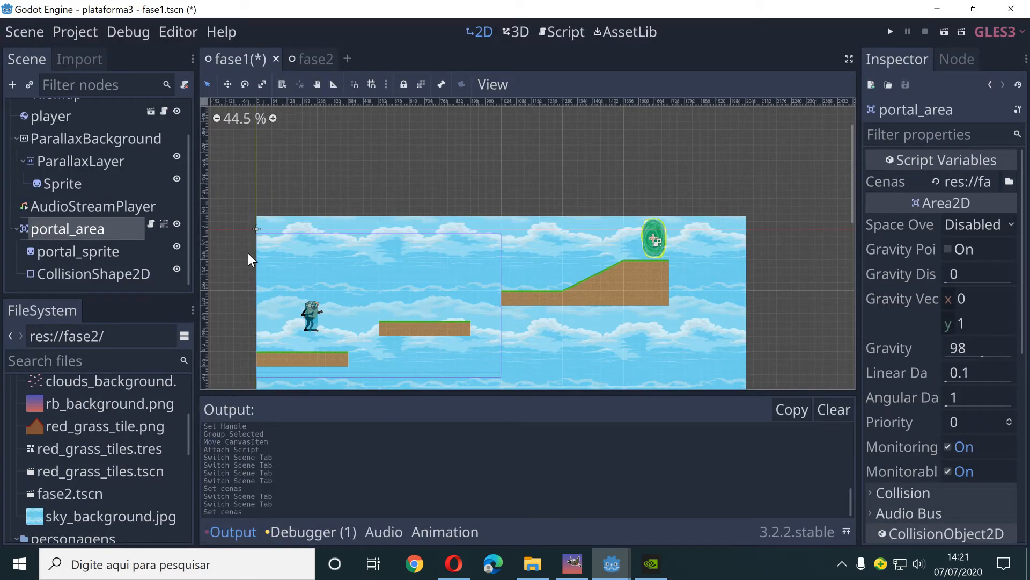
pyautogui.hotkey('ctrl', 's')
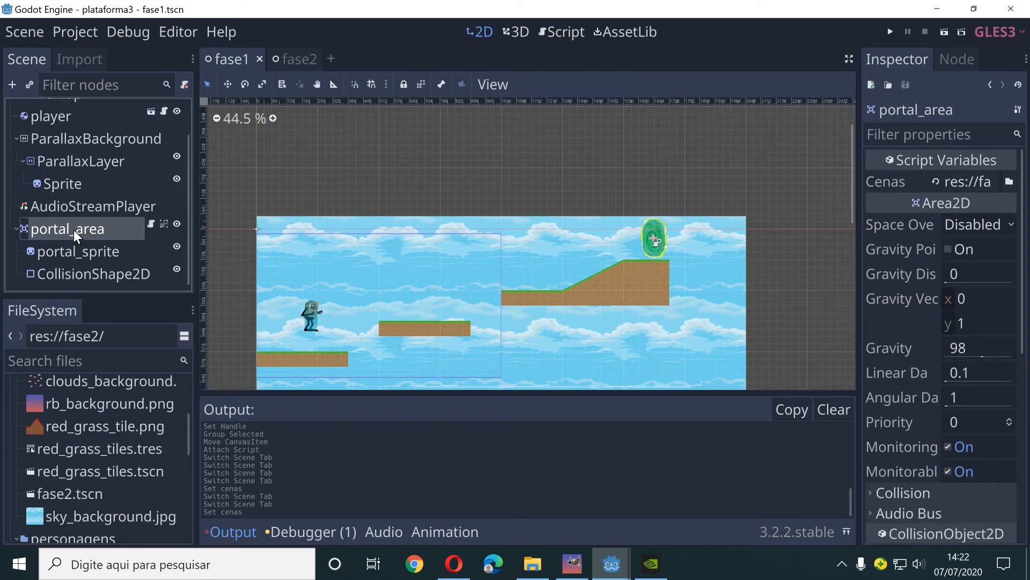
# Connect portal_area's body_entered signal to its own script with the receiver method _on_portal_area_body_entered.
pyautogui.click(961, 56)
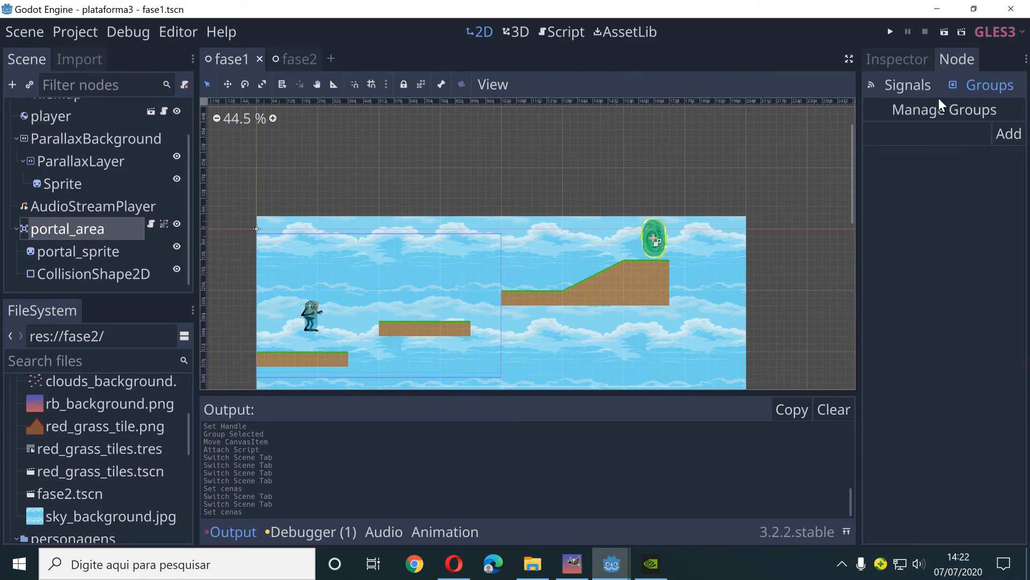
pyautogui.click(908, 88)
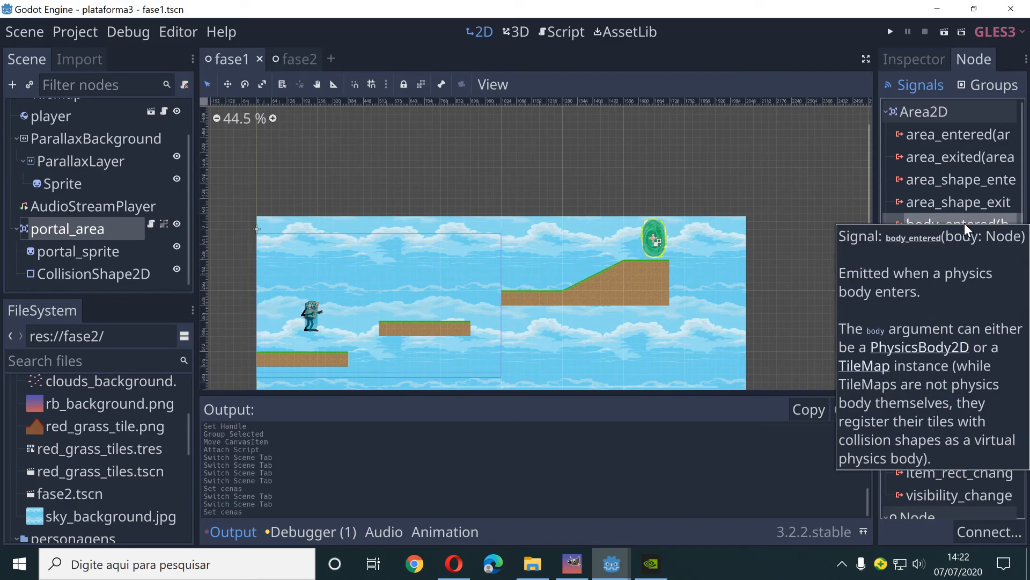
pyautogui.click(947, 223)
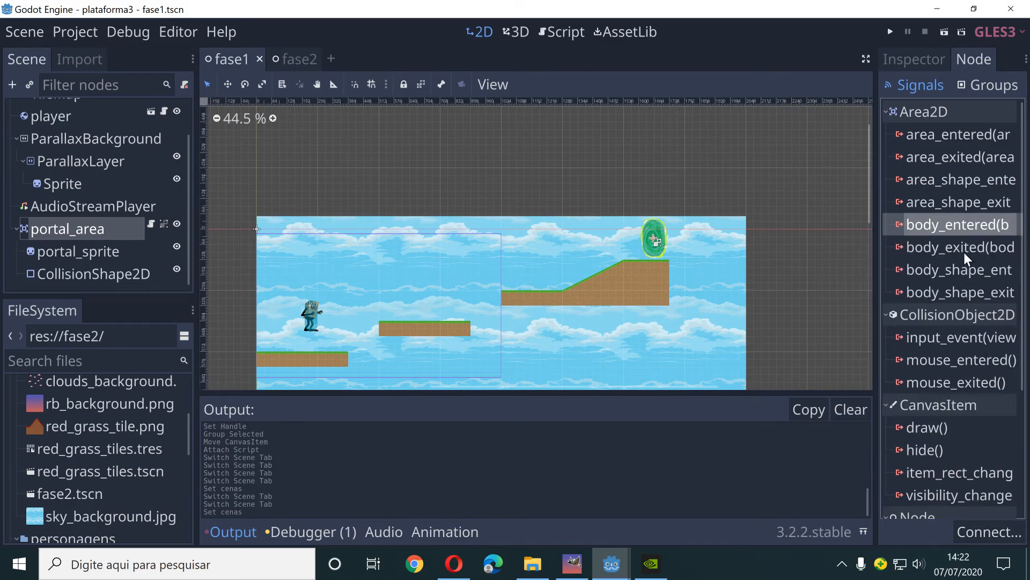
pyautogui.doubleClick(963, 224)
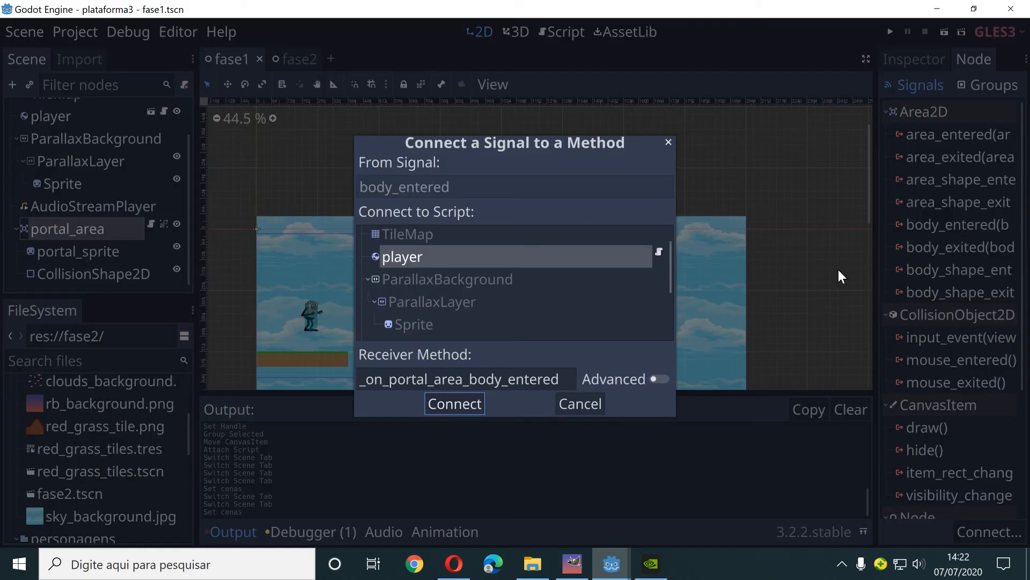
pyautogui.scroll(-2, 534, 287)
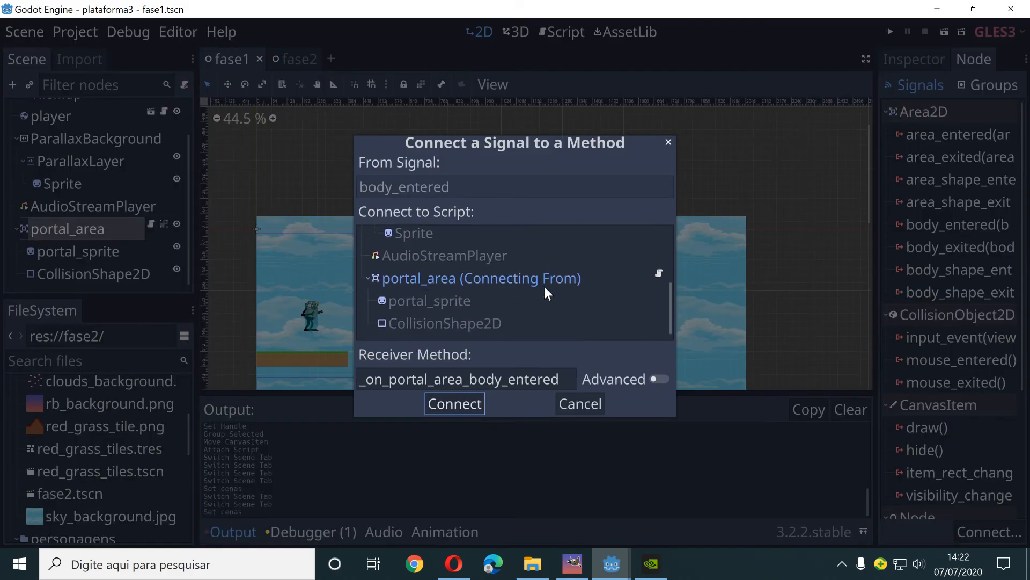
pyautogui.click(445, 283)
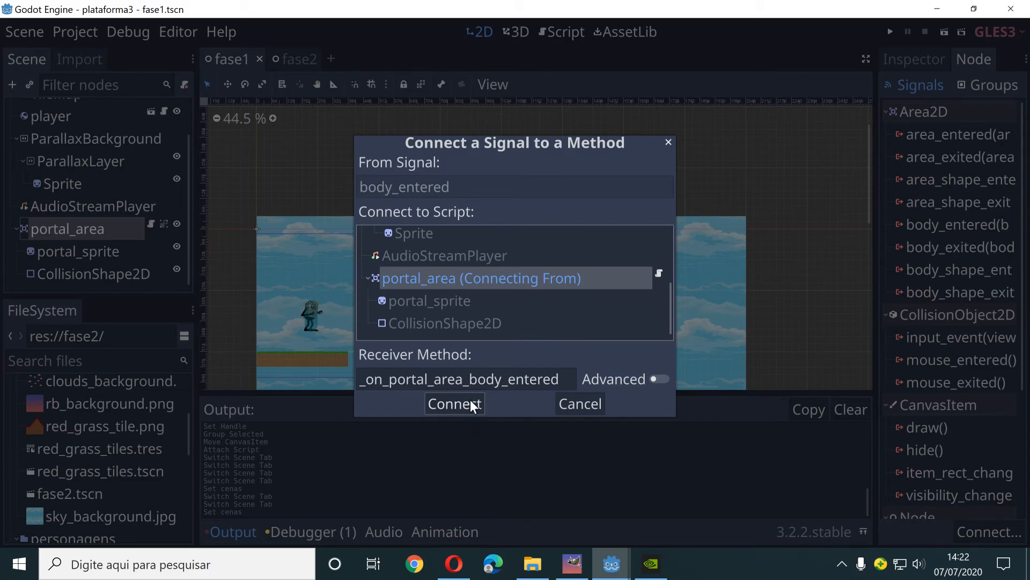
pyautogui.click(455, 403)
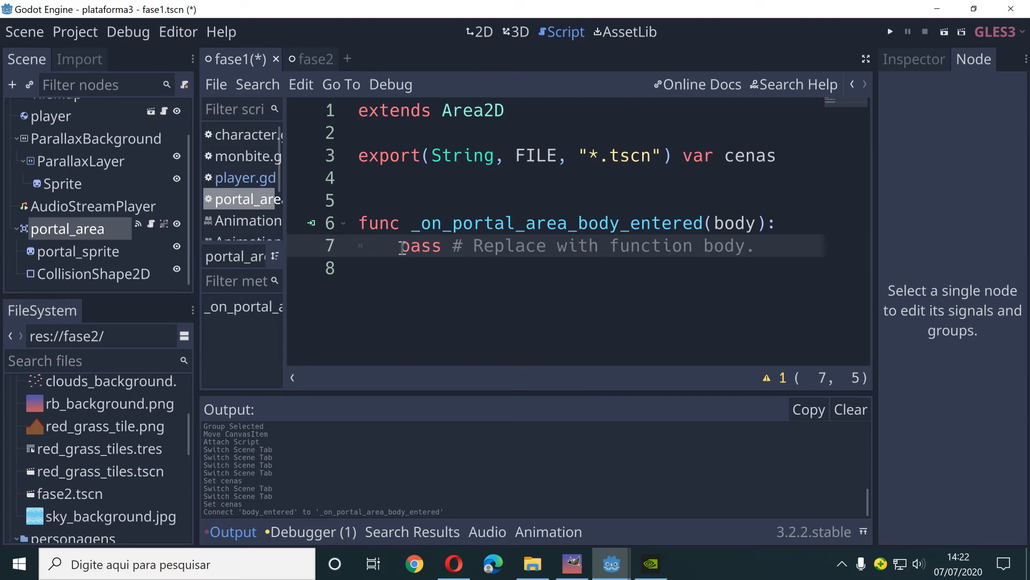
# Replace the placeholder body of _on_portal_area_body_entered with get_tree().change_scene("res://fase2/fase2.tscn").
pyautogui.moveTo(402, 247); pyautogui.dragTo(764, 244)
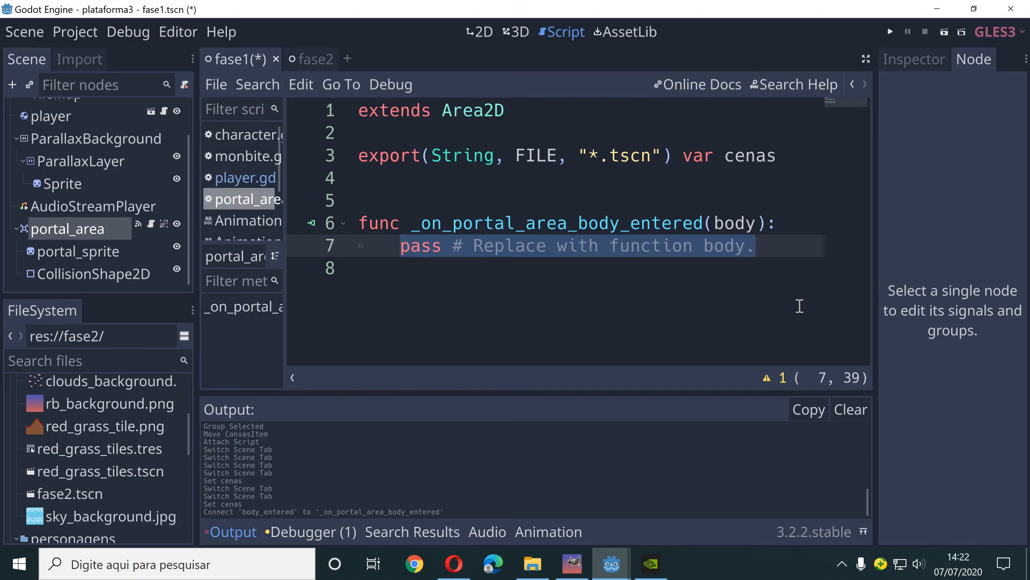
pyautogui.write('get')
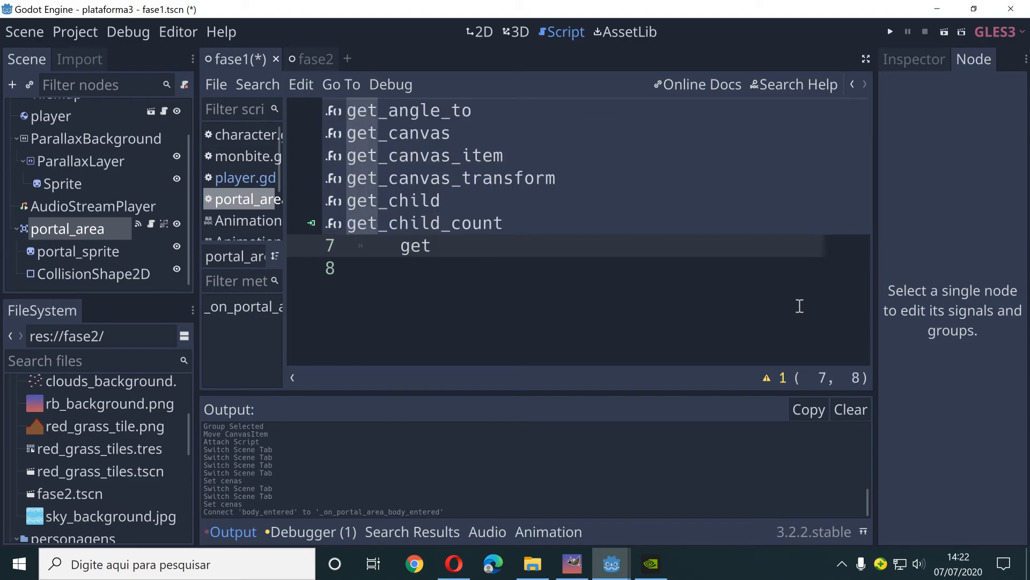
pyautogui.write('_')
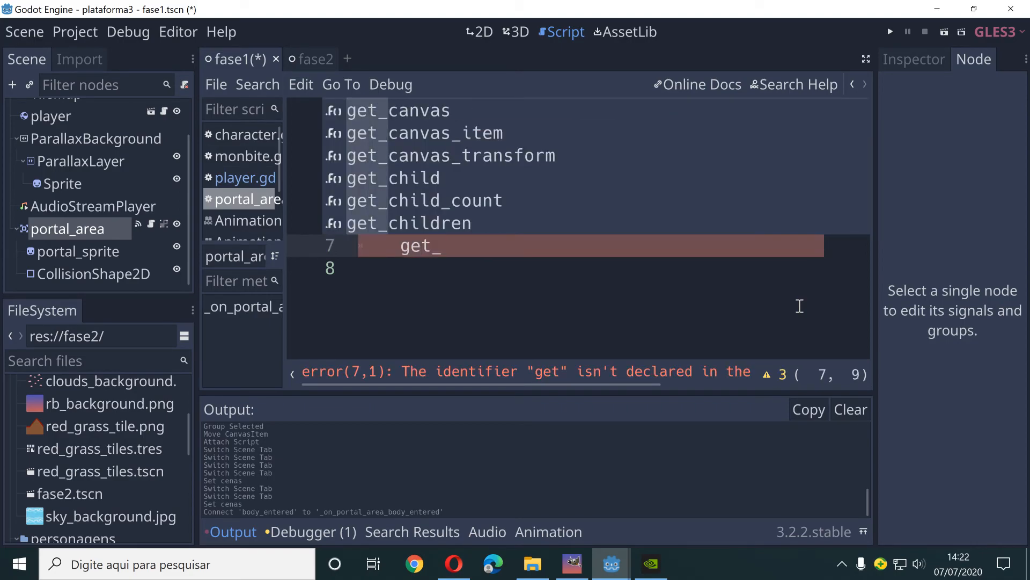
pyautogui.write('tree()')
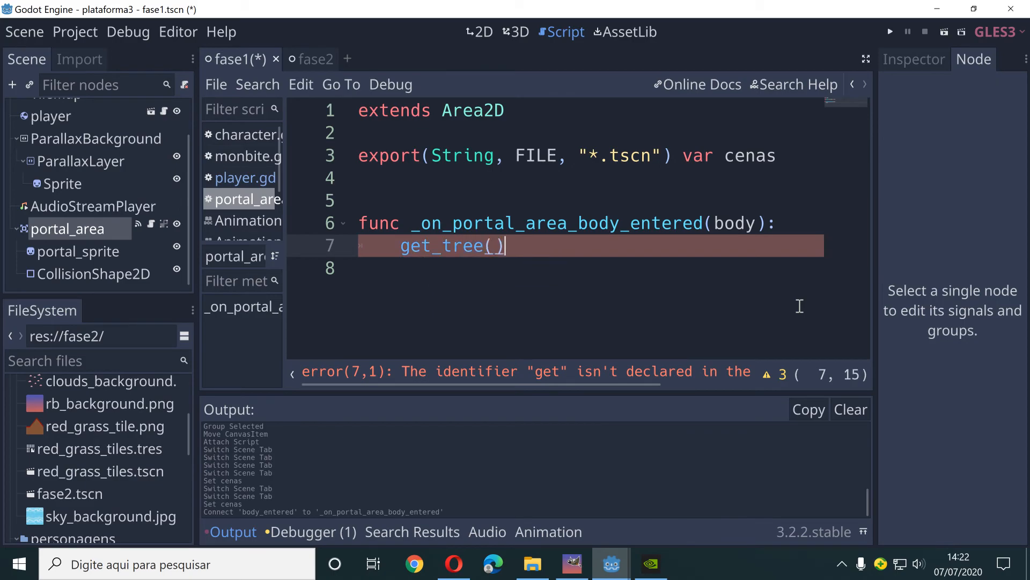
pyautogui.write('.cha')
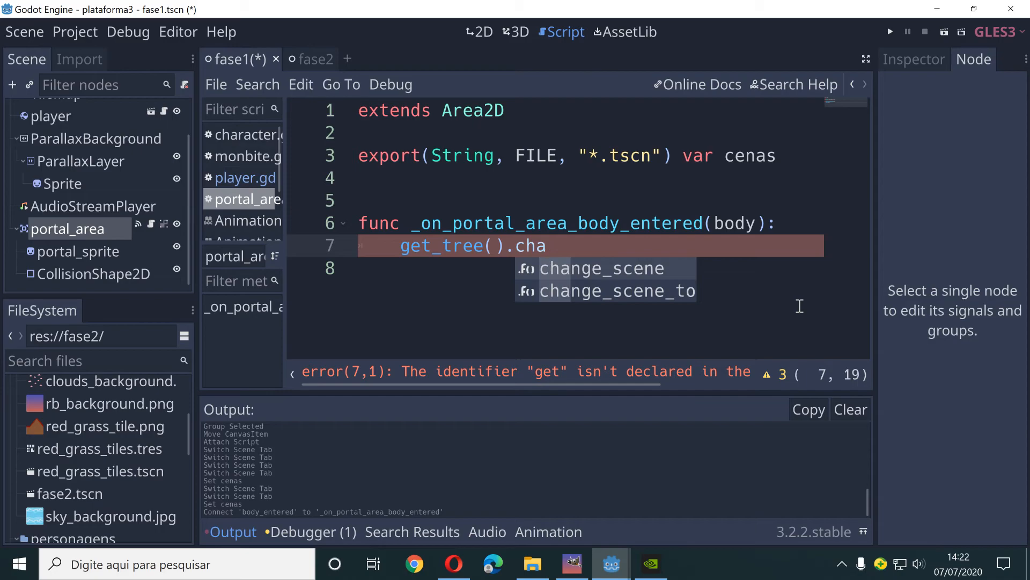
pyautogui.press('Return')
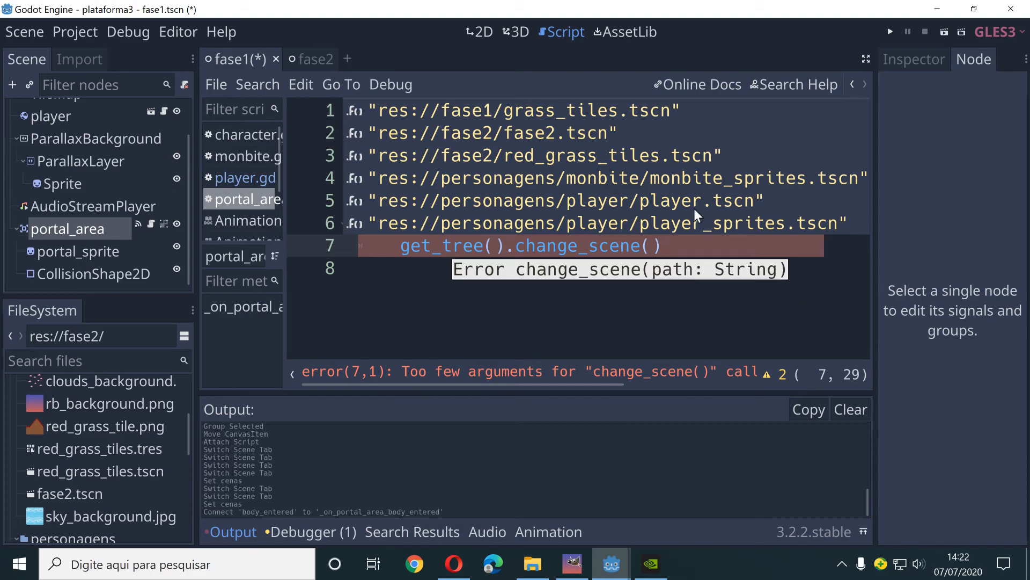
pyautogui.click(607, 133)
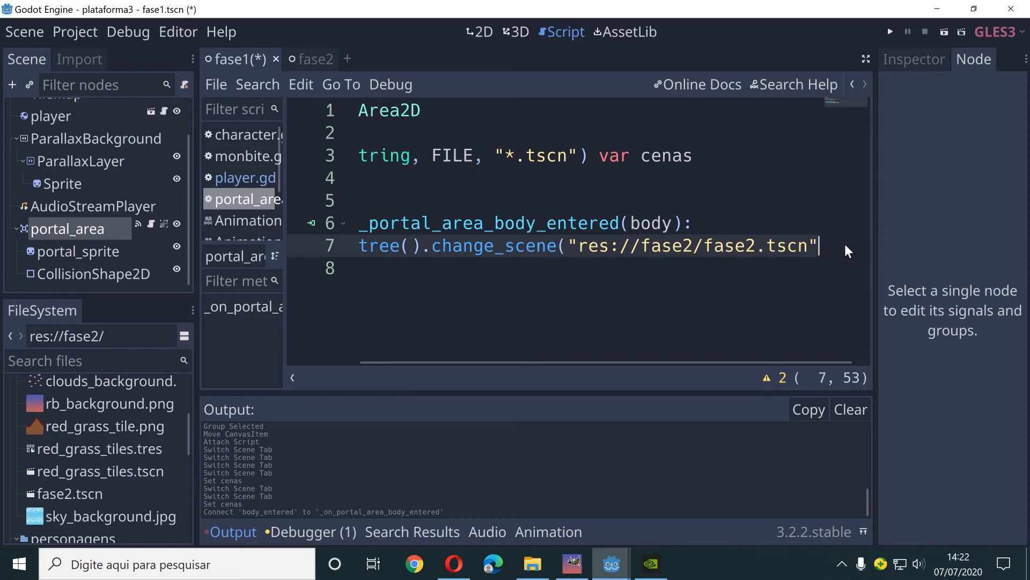
pyautogui.write(')')
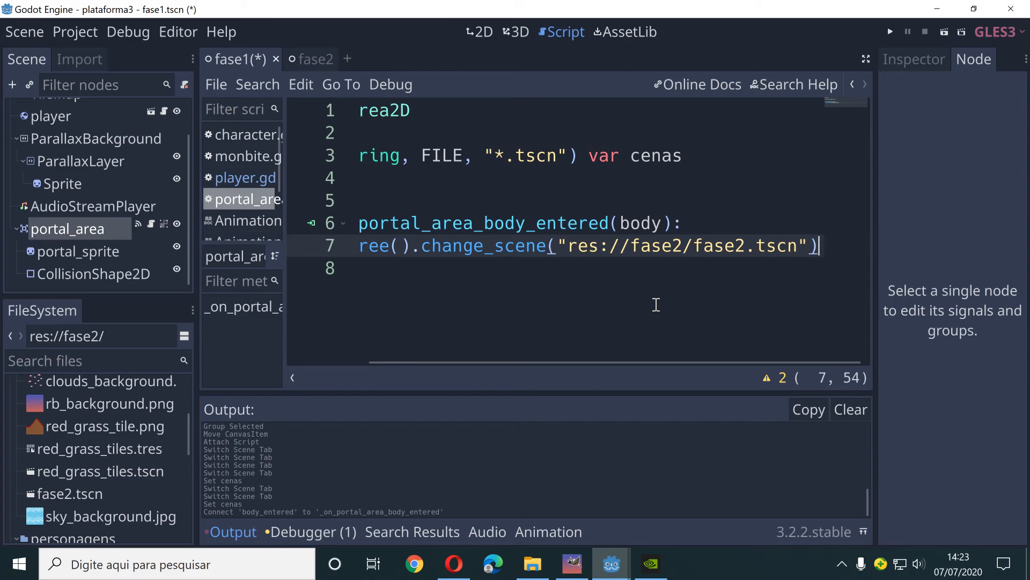
# Replace the hard-coded scene path in the change_scene call with the cenas variable and save the fase1 scene.
pyautogui.press('Left')
pyautogui.hotkey('ctrl', 'shift', 'Left')
pyautogui.hotkey('ctrl', 'shift', 'Left')
pyautogui.hotkey('ctrl', 'shift', 'Left')
pyautogui.hotkey('ctrl', 'shift', 'Left')
pyautogui.hotkey('shift', 'Left')
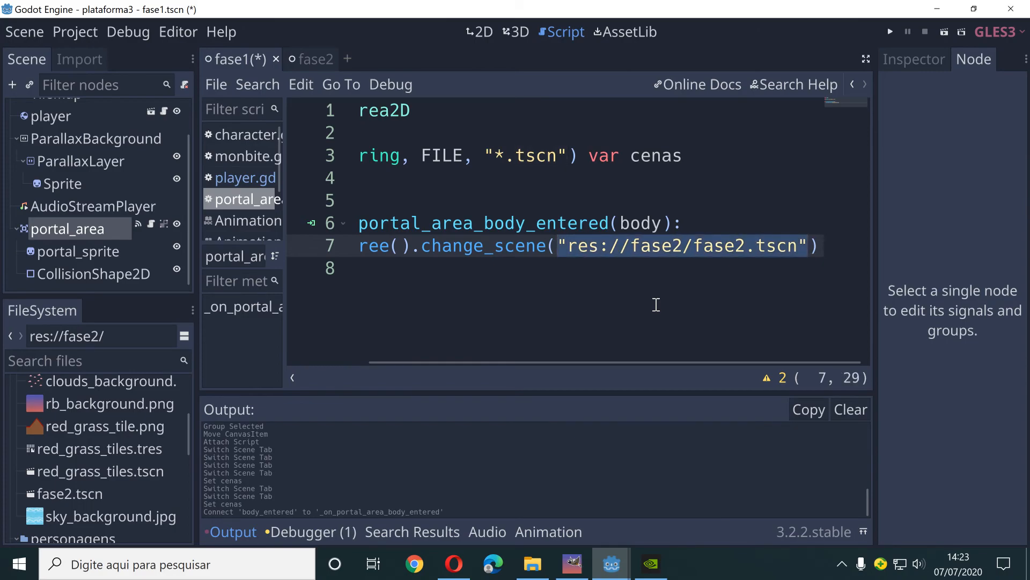
pyautogui.write('cenas')
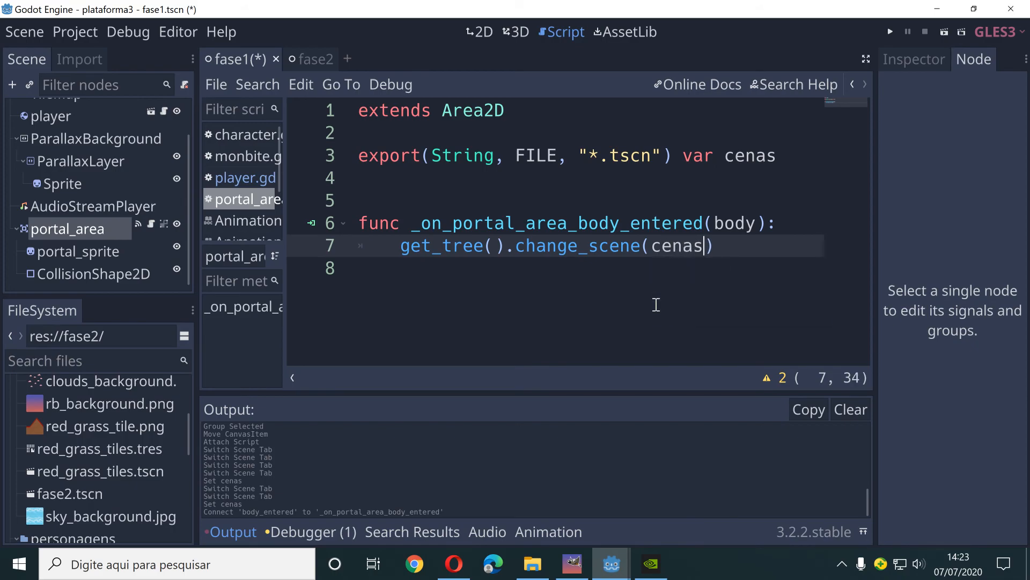
pyautogui.hotkey('ctrl', 's')
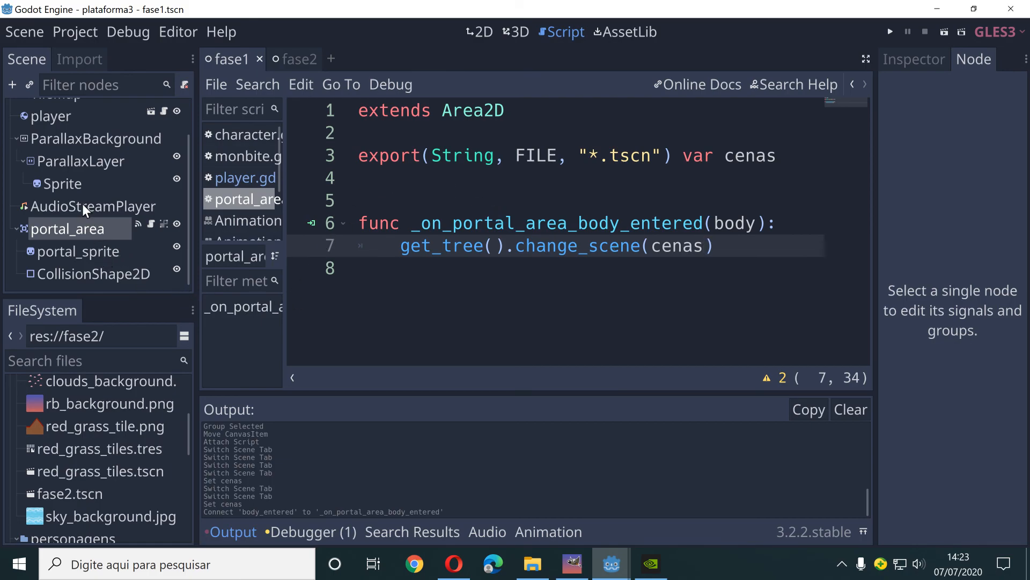
# Check the full scene path assigned to portal_area's Cenas variable by widening the Inspector.
pyautogui.click(53, 116)
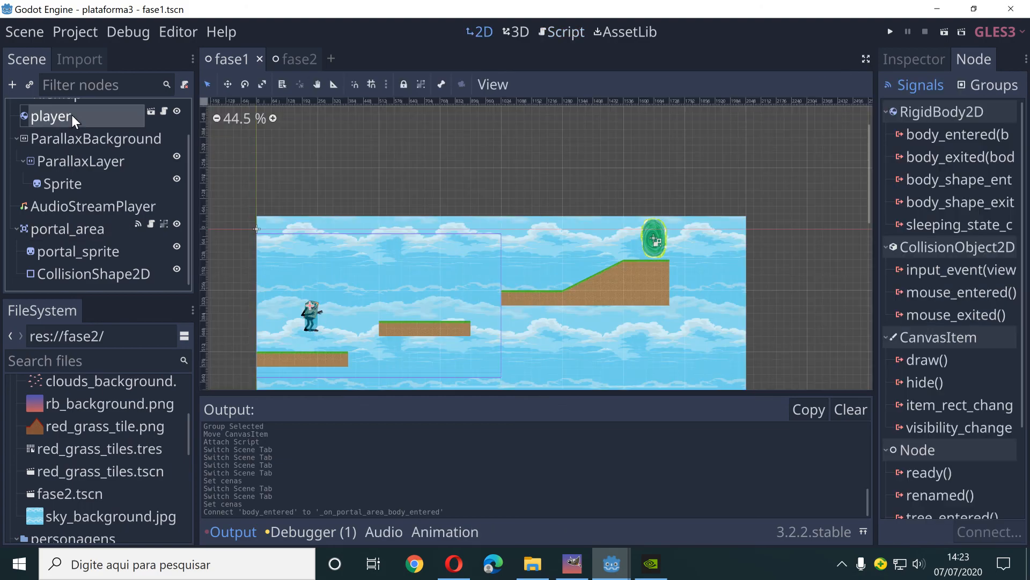
pyautogui.click(81, 230)
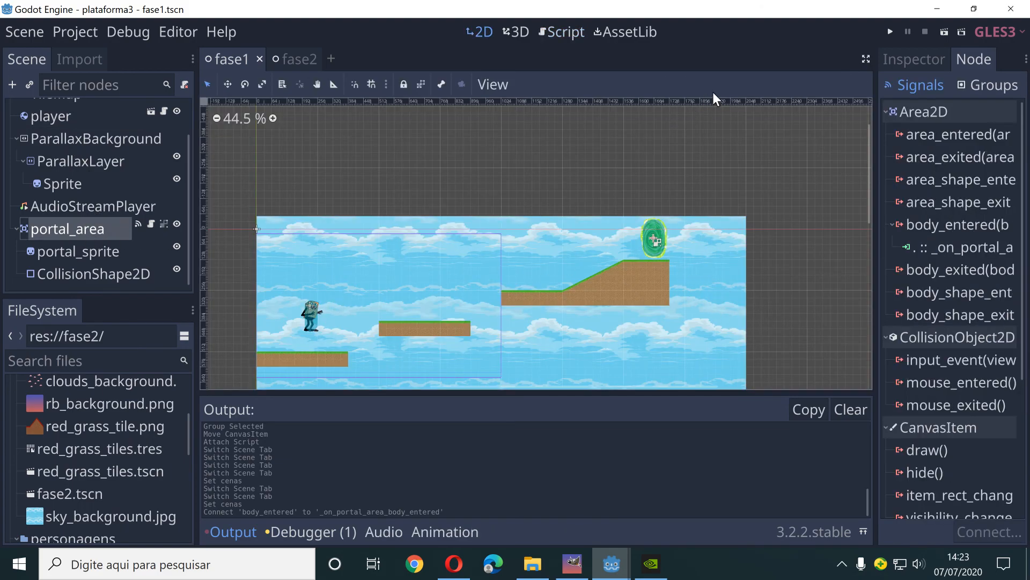
pyautogui.click(915, 55)
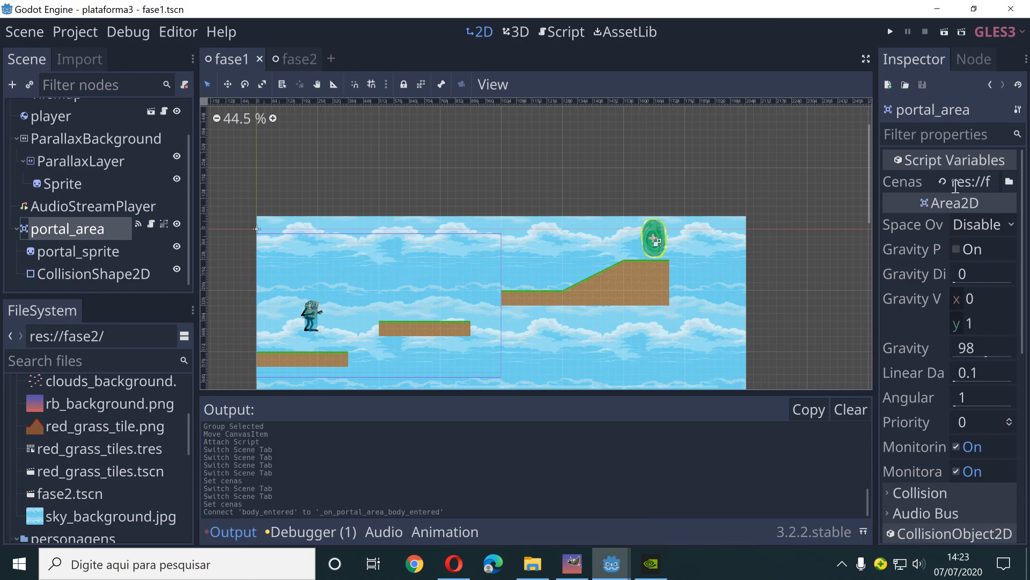
pyautogui.moveTo(877, 188); pyautogui.dragTo(625, 187)
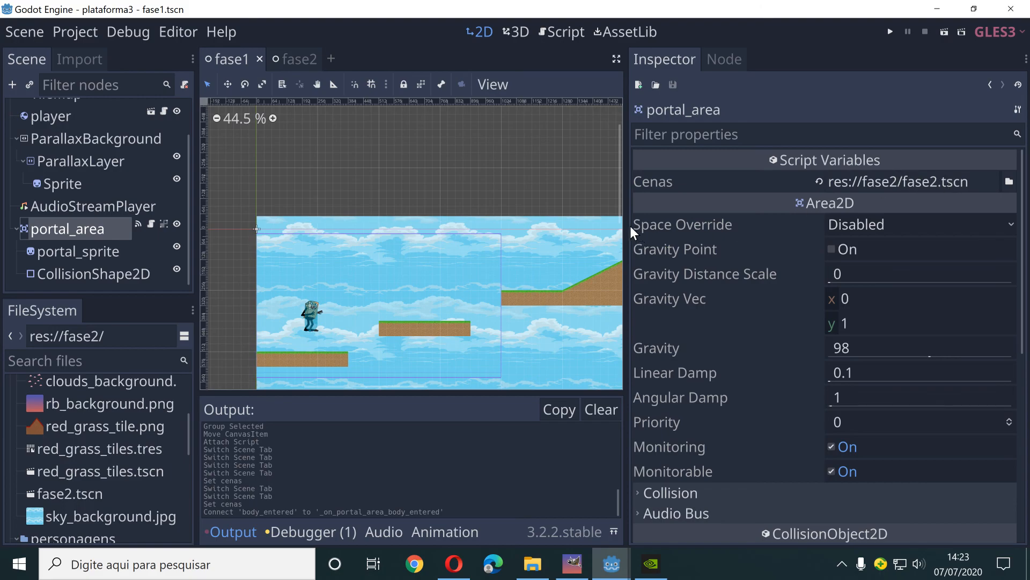
pyautogui.moveTo(630, 227); pyautogui.dragTo(790, 226)
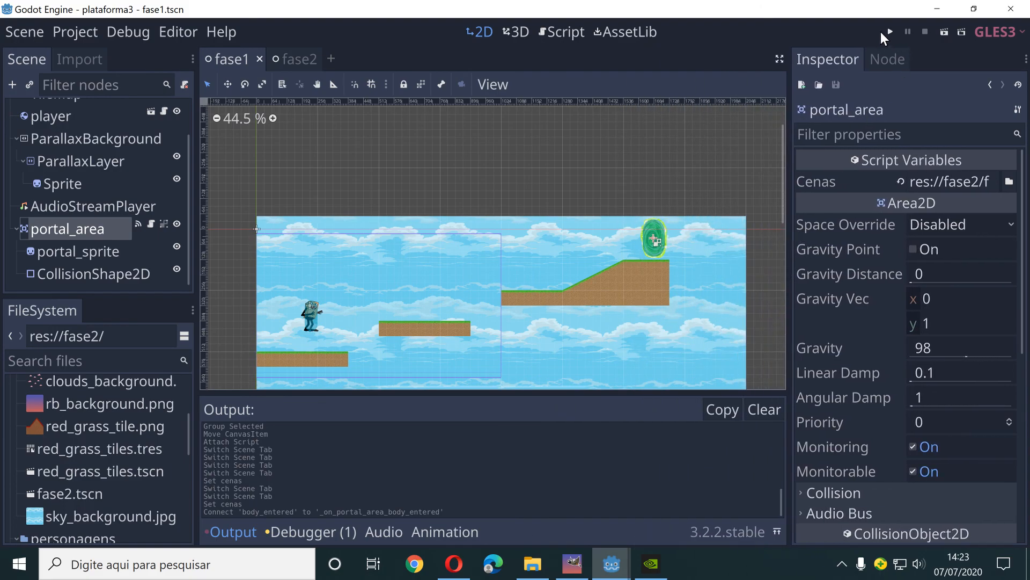
# Run the project in a maximized game window and move the player across the fase1 platforms into the portal.
pyautogui.click(888, 32)
pyautogui.moveTo(612, 564)
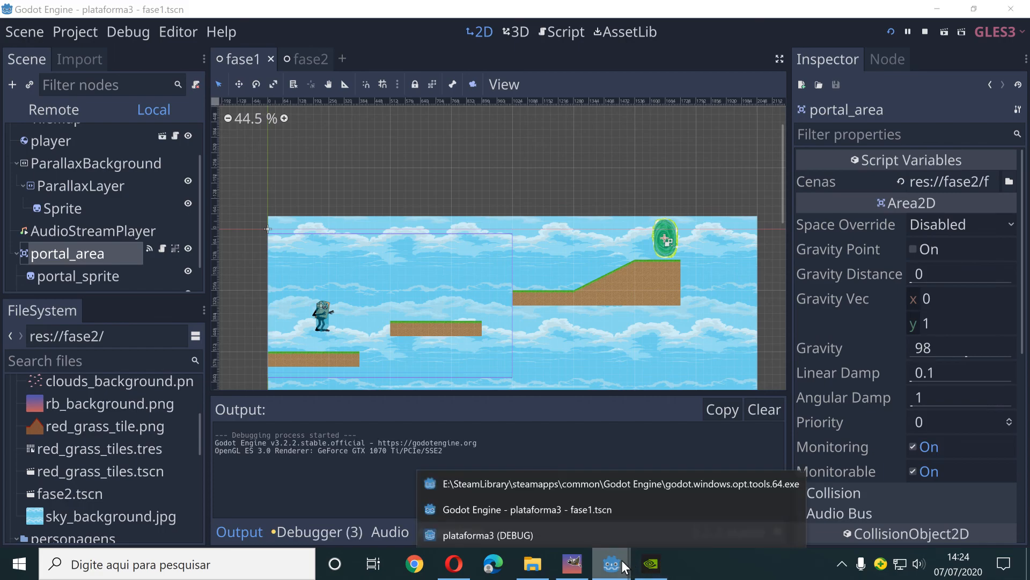
pyautogui.rightClick(613, 533)
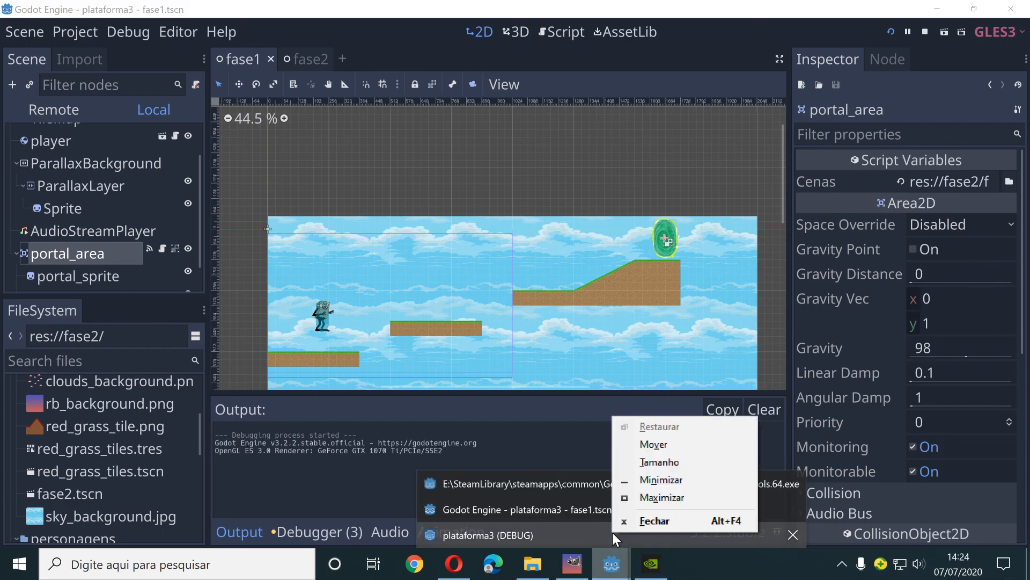
pyautogui.click(651, 495)
pyautogui.press('Right')
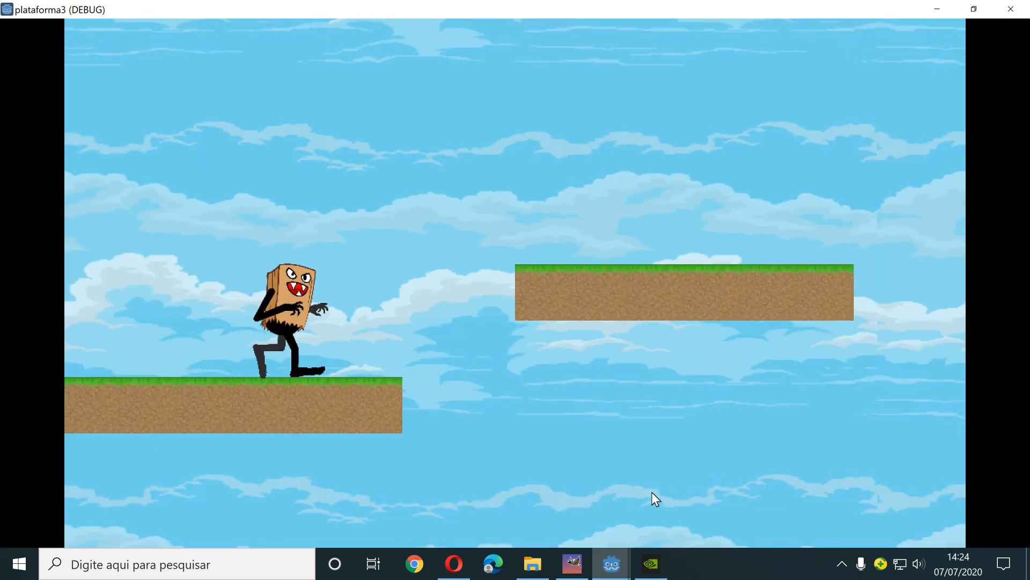
pyautogui.press('Up')
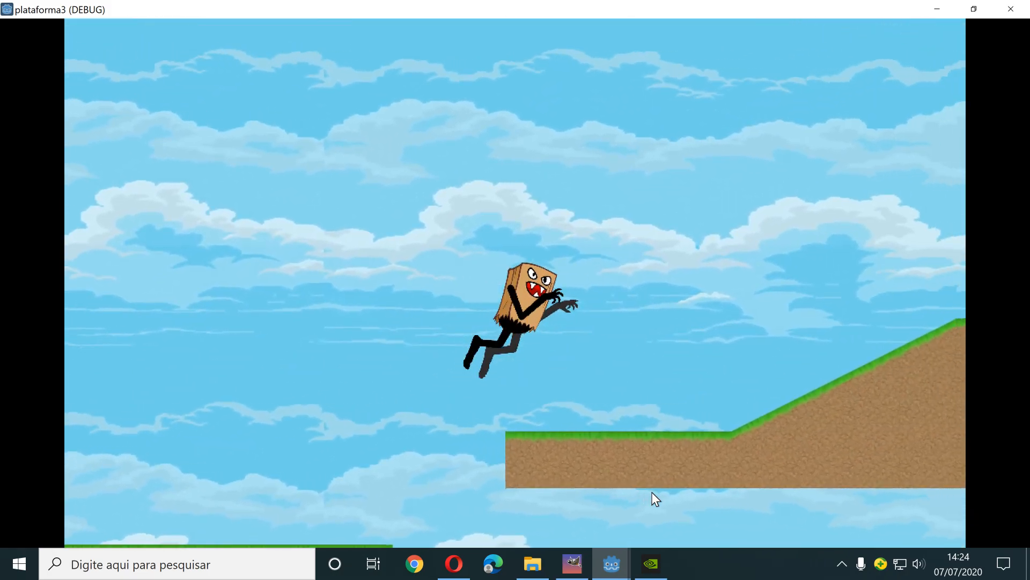
pyautogui.press('Up')
pyautogui.press('Right')
pyautogui.press('Up')
pyautogui.press('Right')
pyautogui.press('Up')
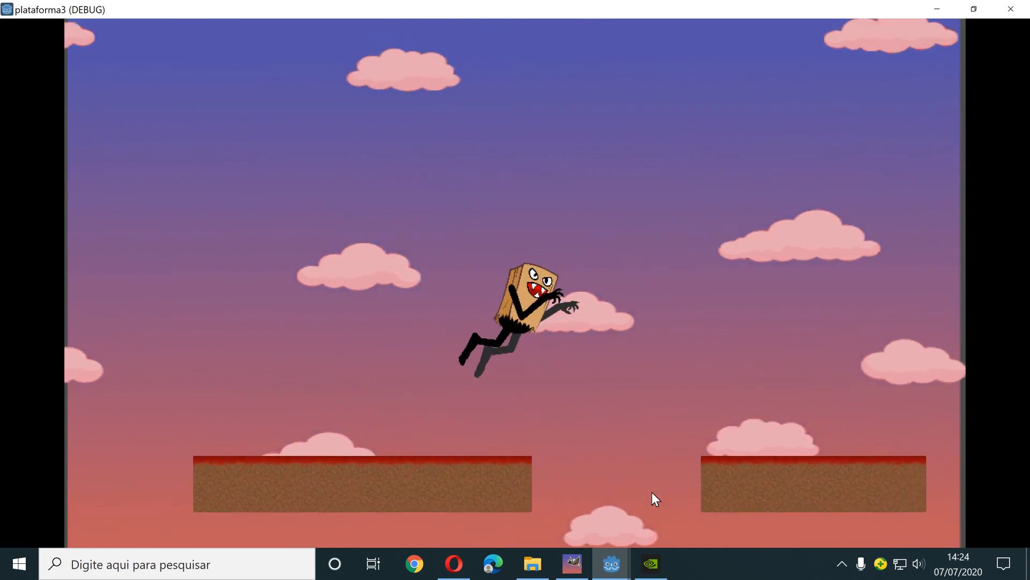
# Run and jump the player back and forth across the fase2 platforms to test the level.
pyautogui.press('Up')
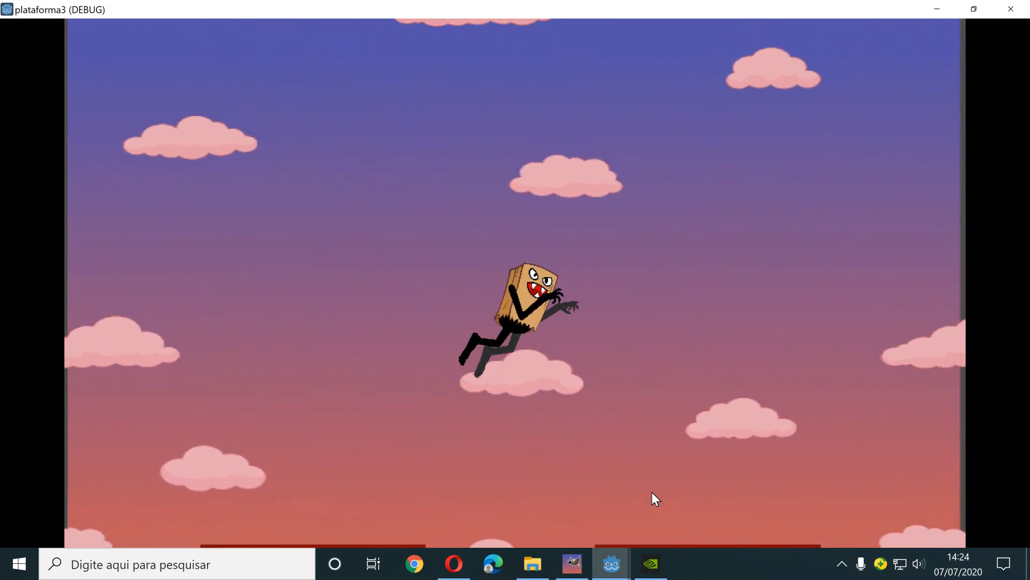
pyautogui.press('Left')
pyautogui.press('Up')
pyautogui.press('Left')
pyautogui.press('Up')
pyautogui.press('Up')
pyautogui.press('Left')
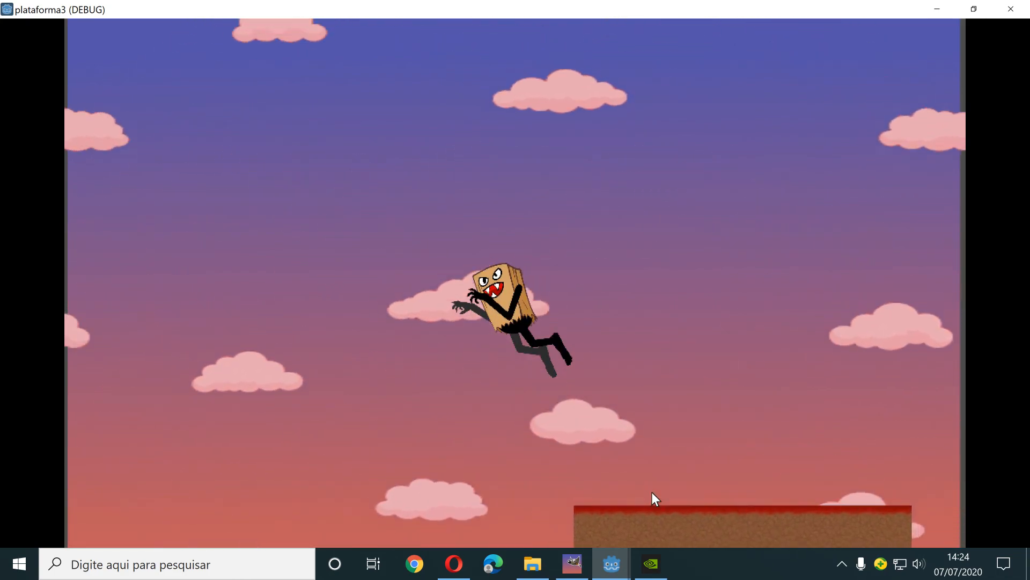
pyautogui.press('Right')
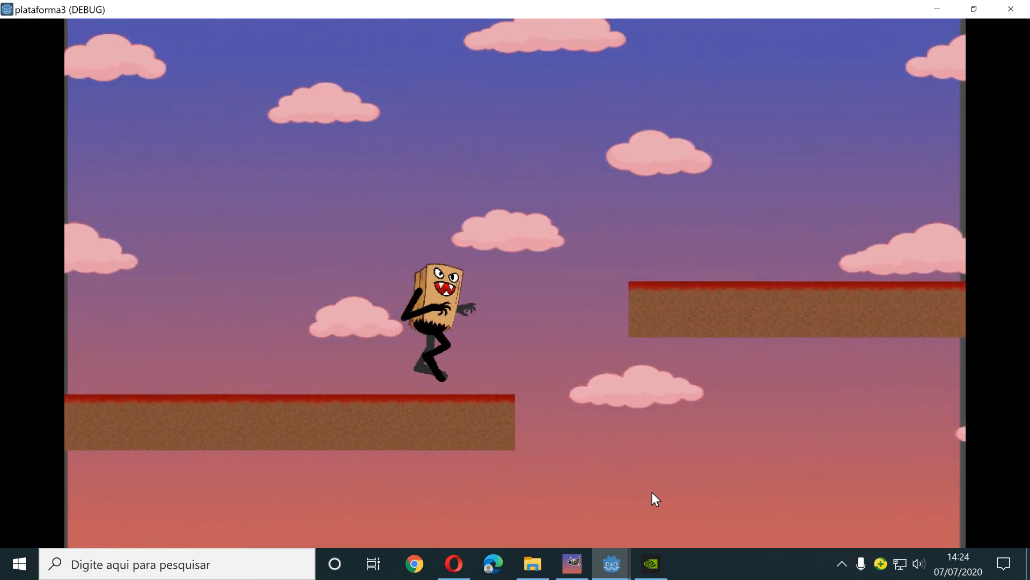